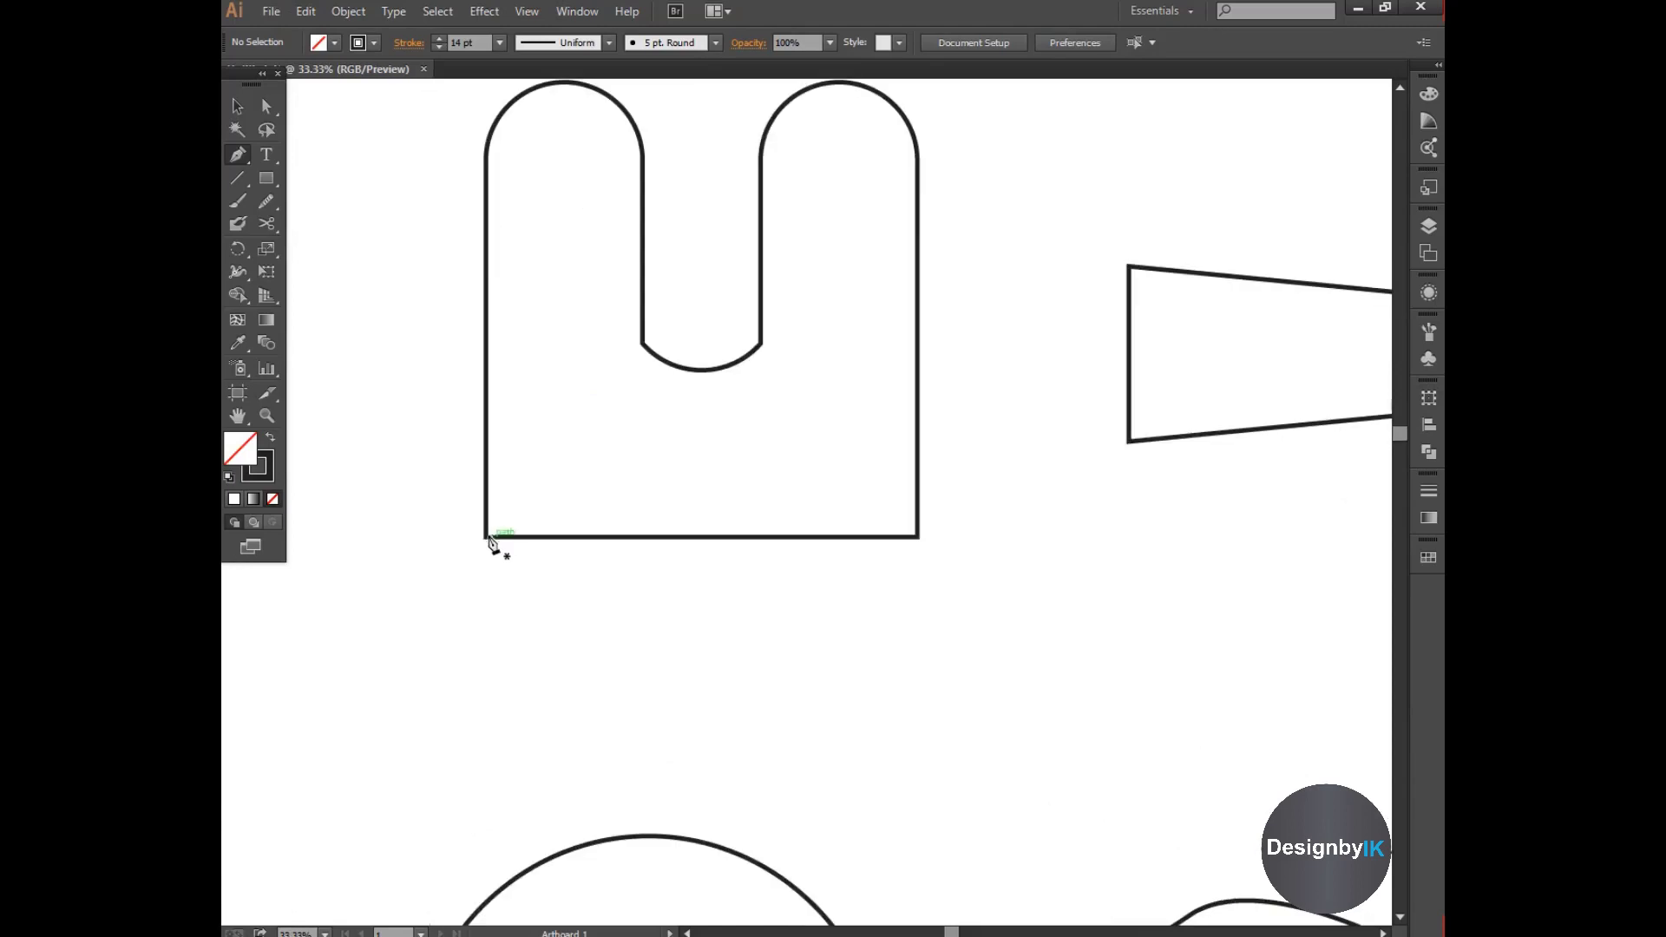
# Set the stroke colour for new paths to red
pyautogui.click(495, 40)
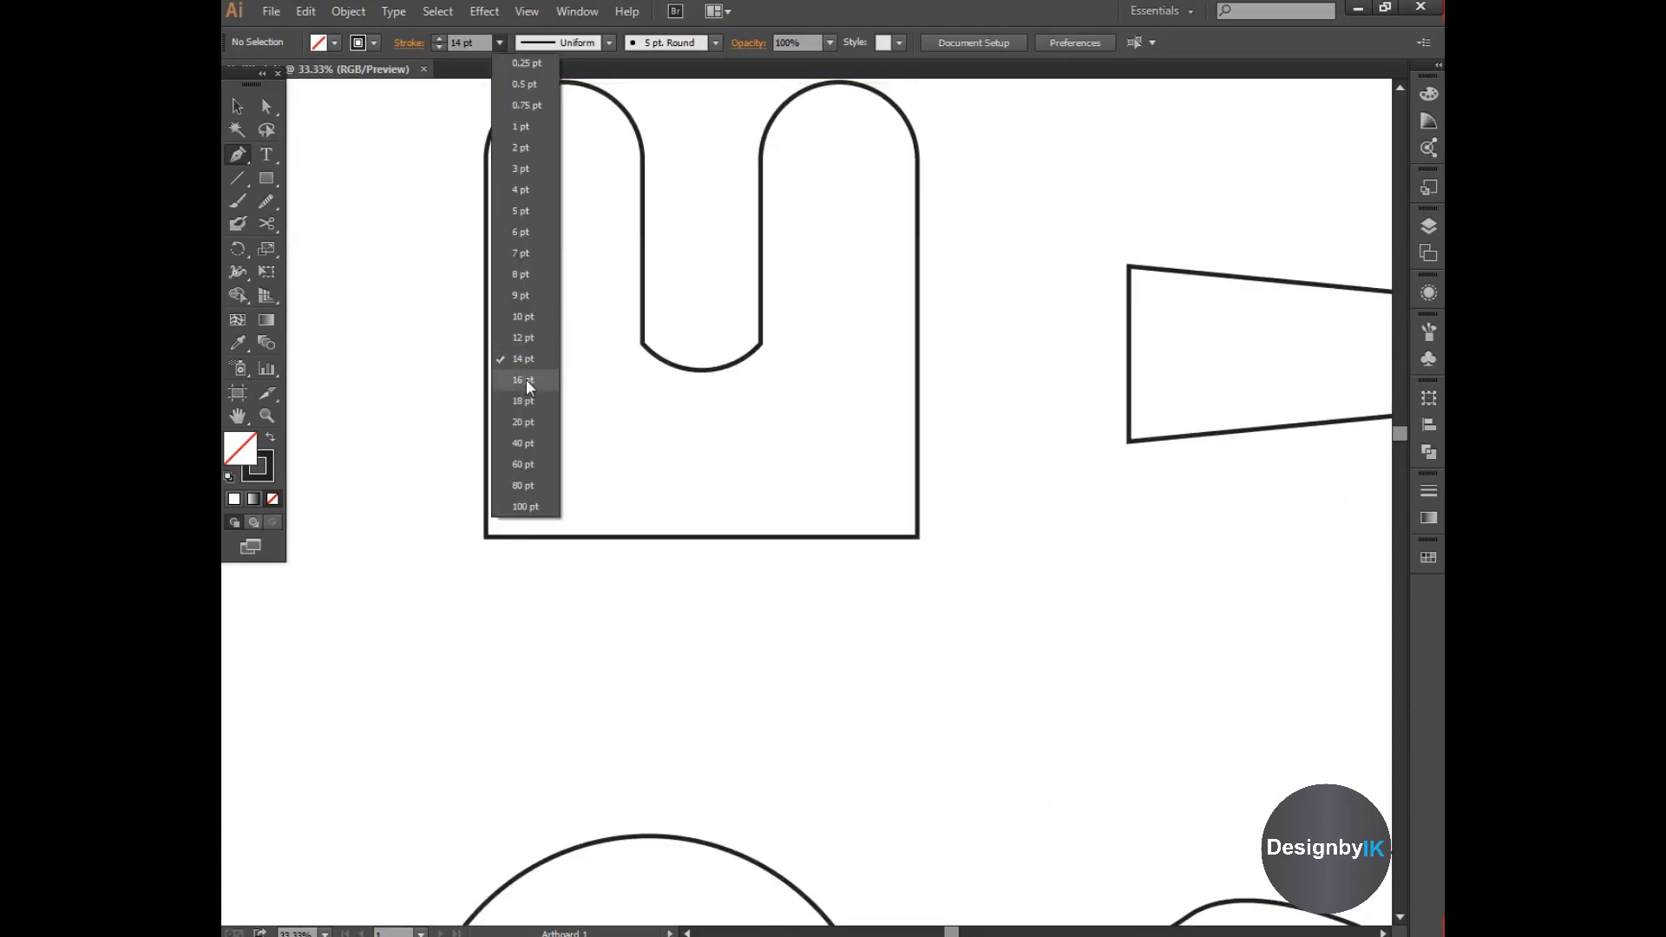
pyautogui.click(373, 41)
pyautogui.click(373, 41)
pyautogui.click(286, 78)
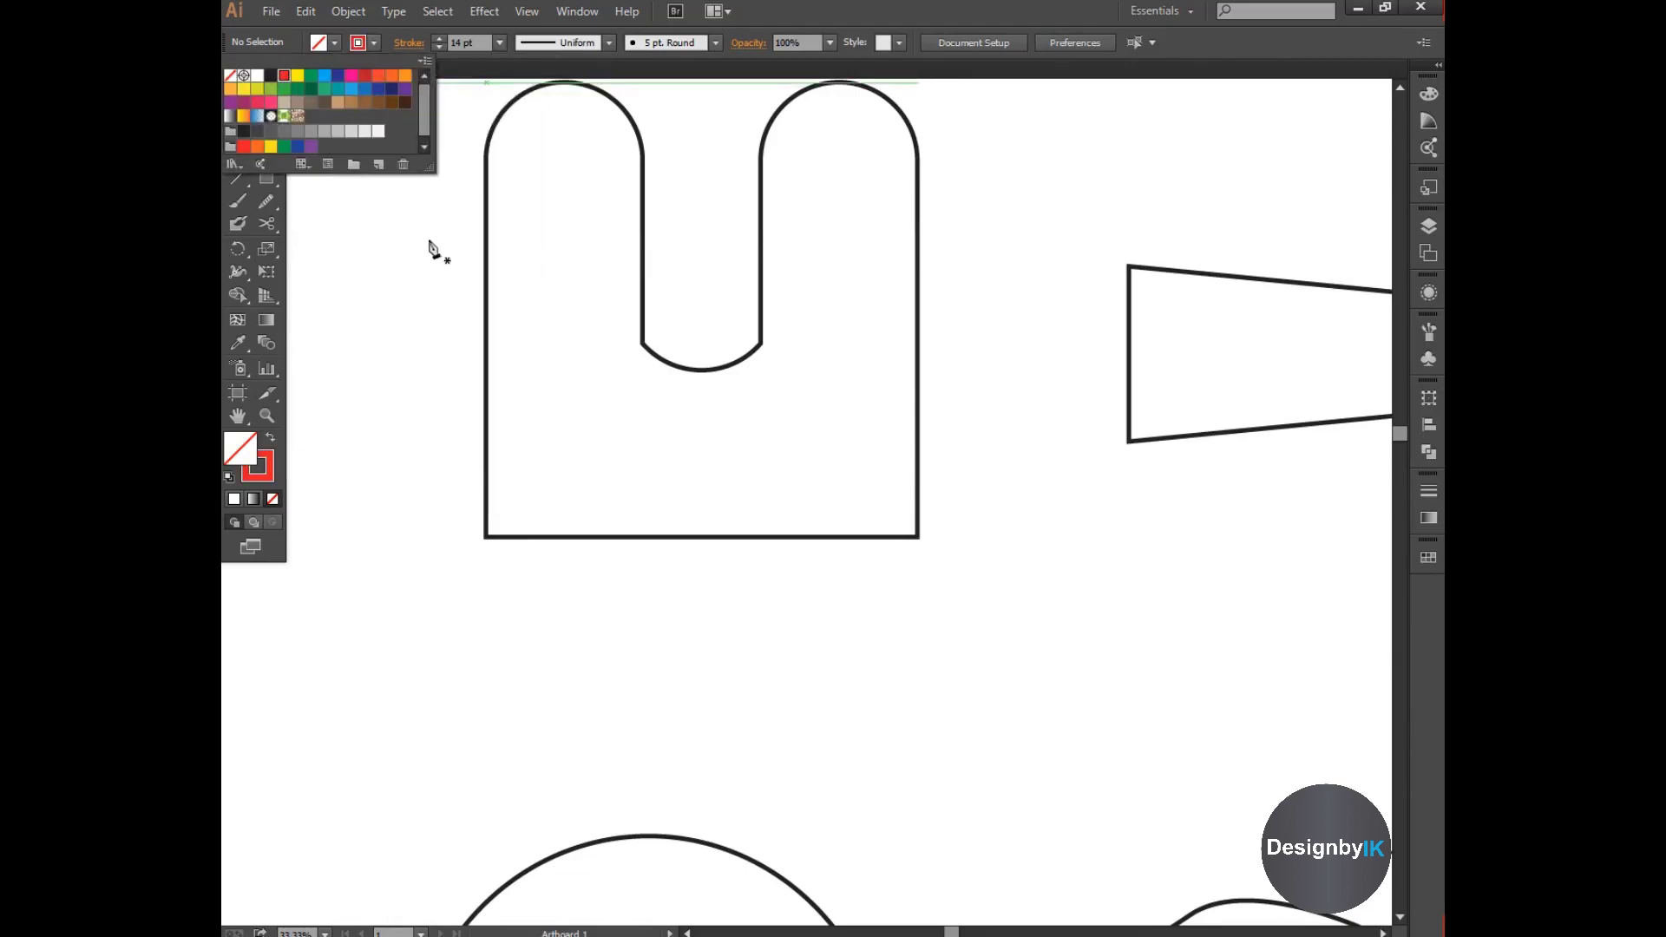
pyautogui.click(413, 323)
# Trace the U-shaped template with the Pen tool from its lower-left corner over the left arch and along the notch's curved bottom
pyautogui.click(484, 537)
pyautogui.click(486, 157)
pyautogui.click(484, 154)
pyautogui.moveTo(484, 111); pyautogui.dragTo(481, 215)
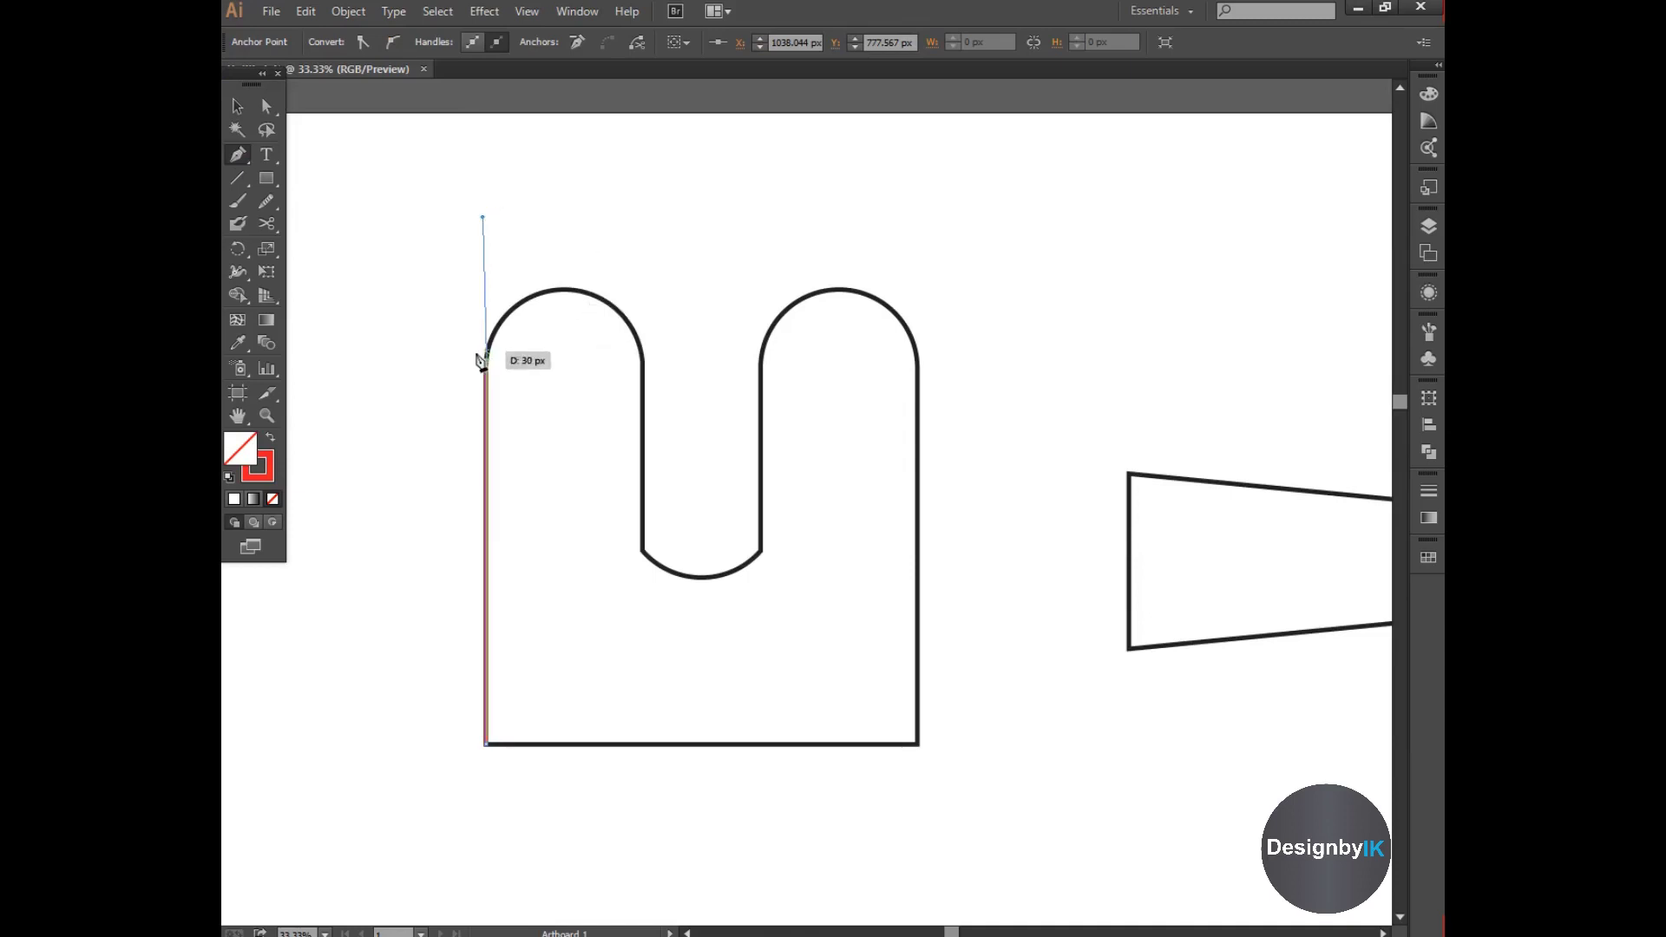
pyautogui.moveTo(642, 359); pyautogui.dragTo(644, 486)
pyautogui.click(642, 551)
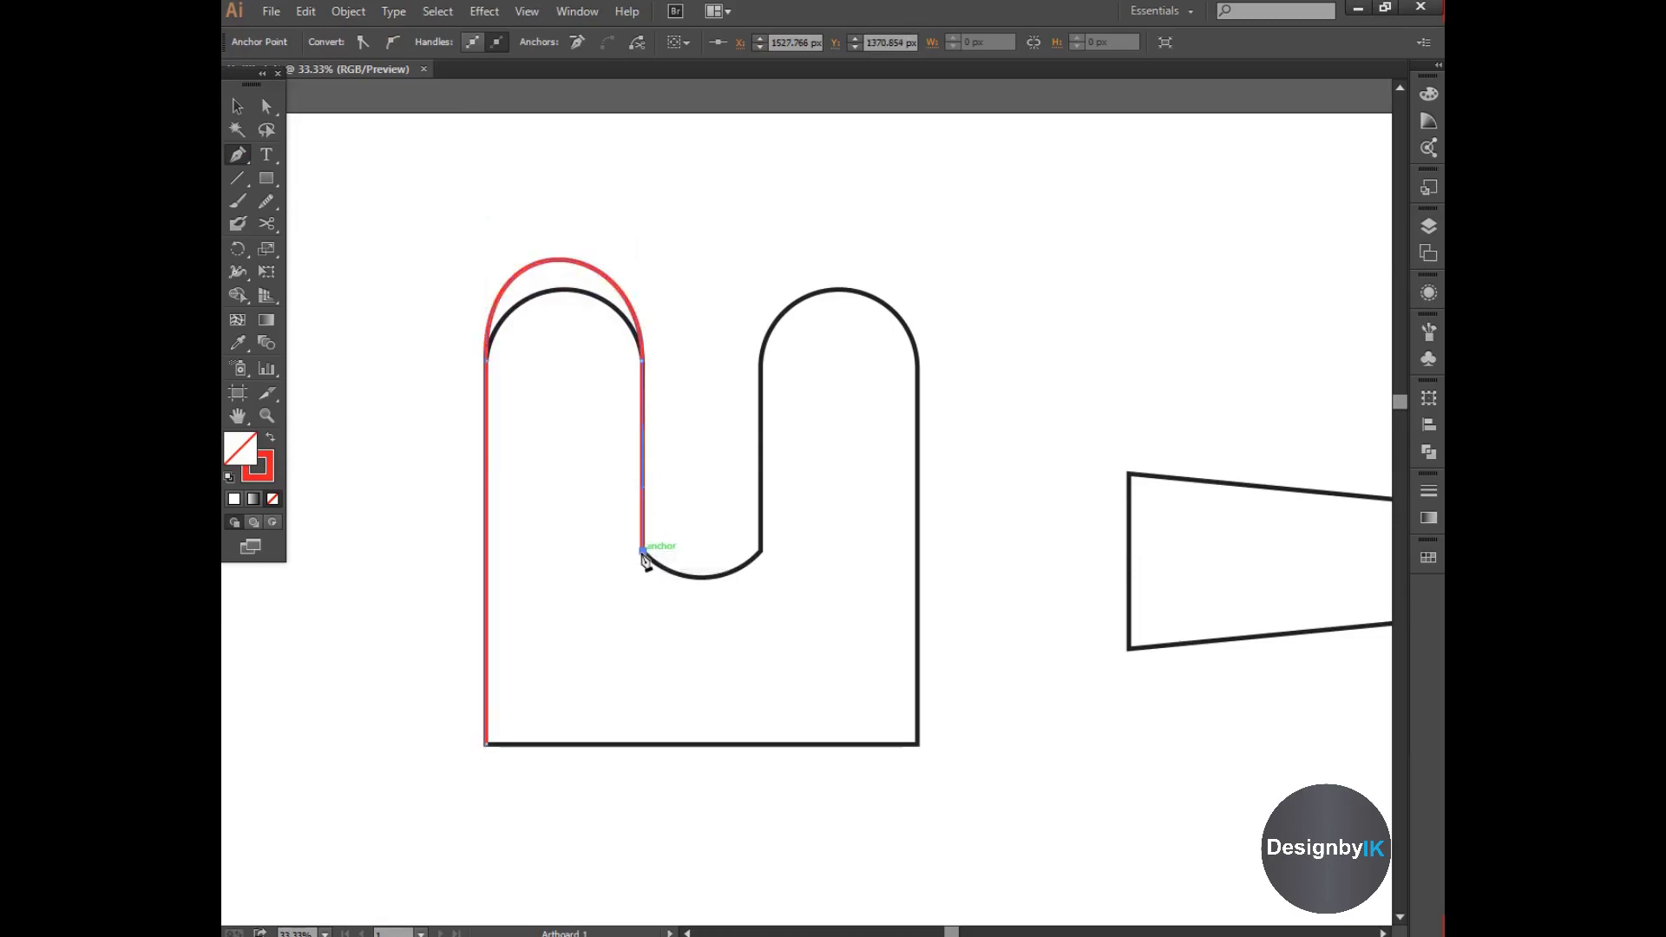
pyautogui.moveTo(761, 551); pyautogui.dragTo(827, 496)
pyautogui.click(761, 551)
pyautogui.click(761, 357)
pyautogui.hotkey('ctrl', 'z')
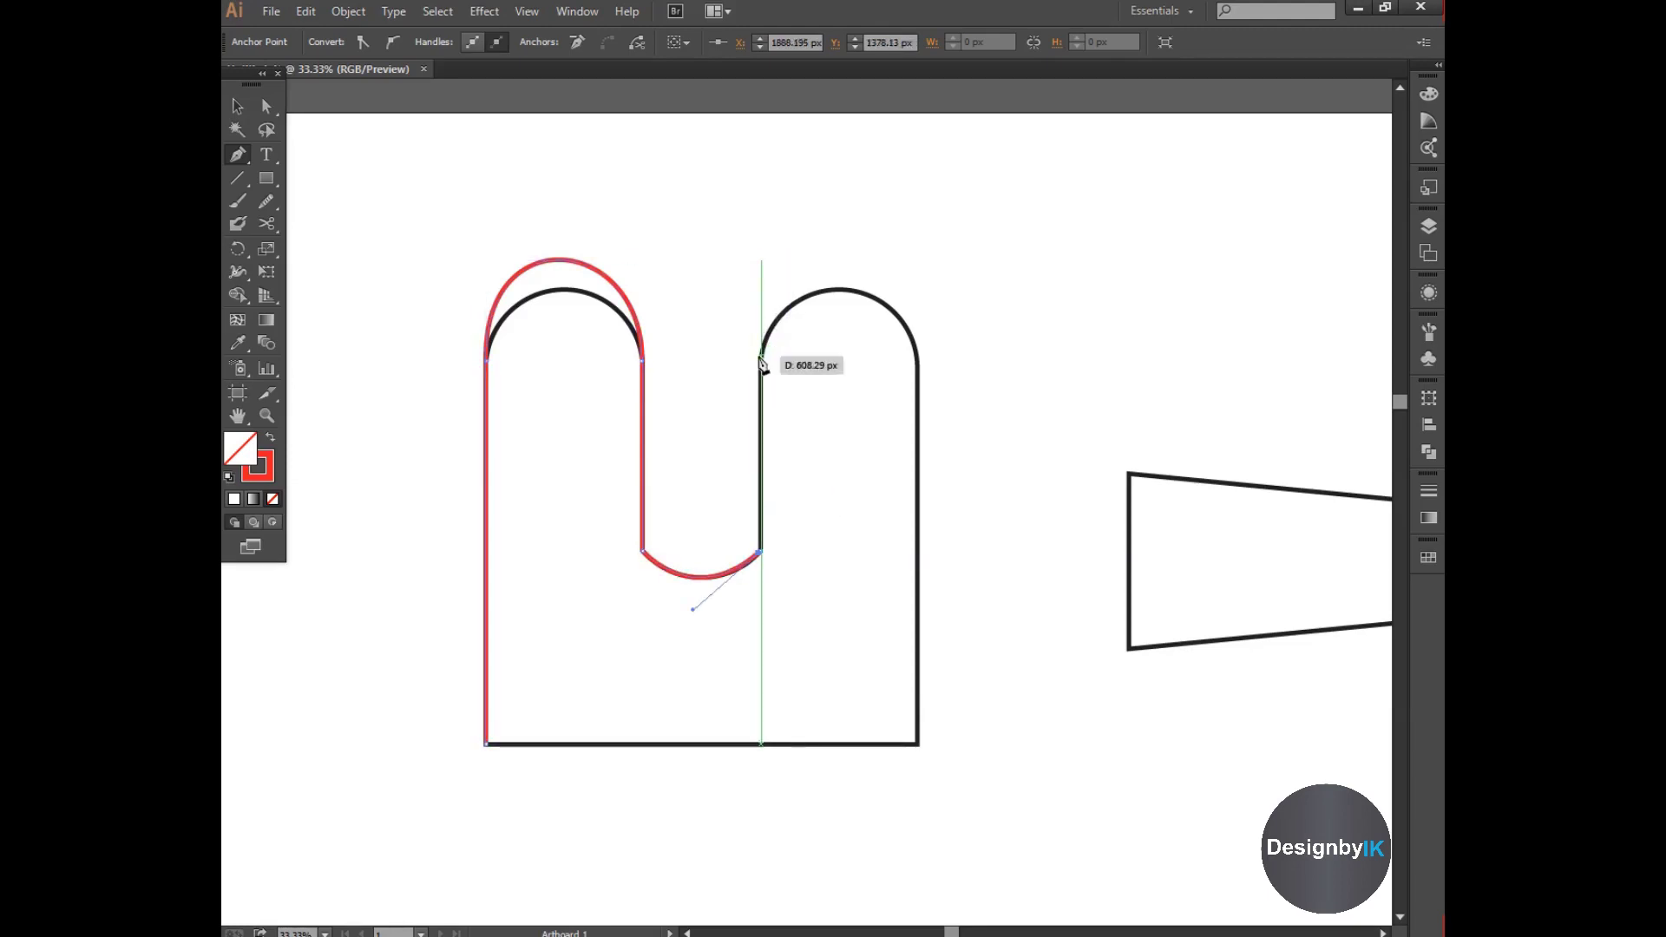
pyautogui.click(762, 359)
pyautogui.hotkey('ctrl', 'z')
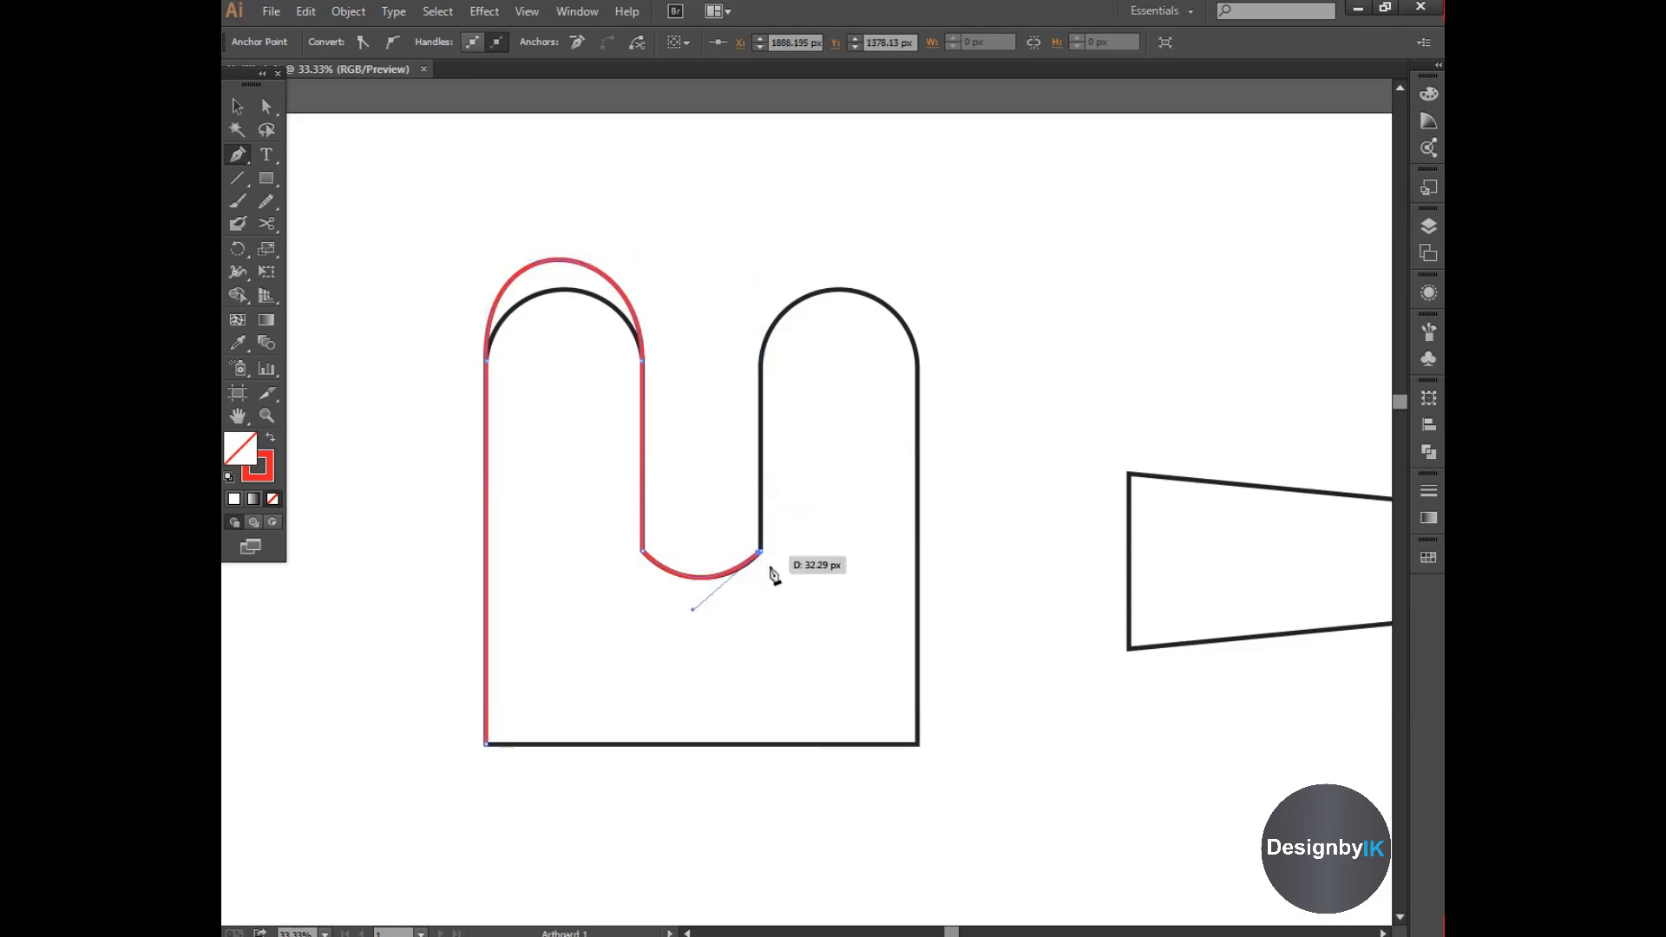
pyautogui.hotkey('ctrl', 'z')
pyautogui.hotkey('ctrl', 'z')
# Trace the notch's right side, the right arch and the remaining straight edges, then close the path and deselect it
pyautogui.scroll(1, 781, 561)
pyautogui.click(750, 546)
pyautogui.click(751, 256)
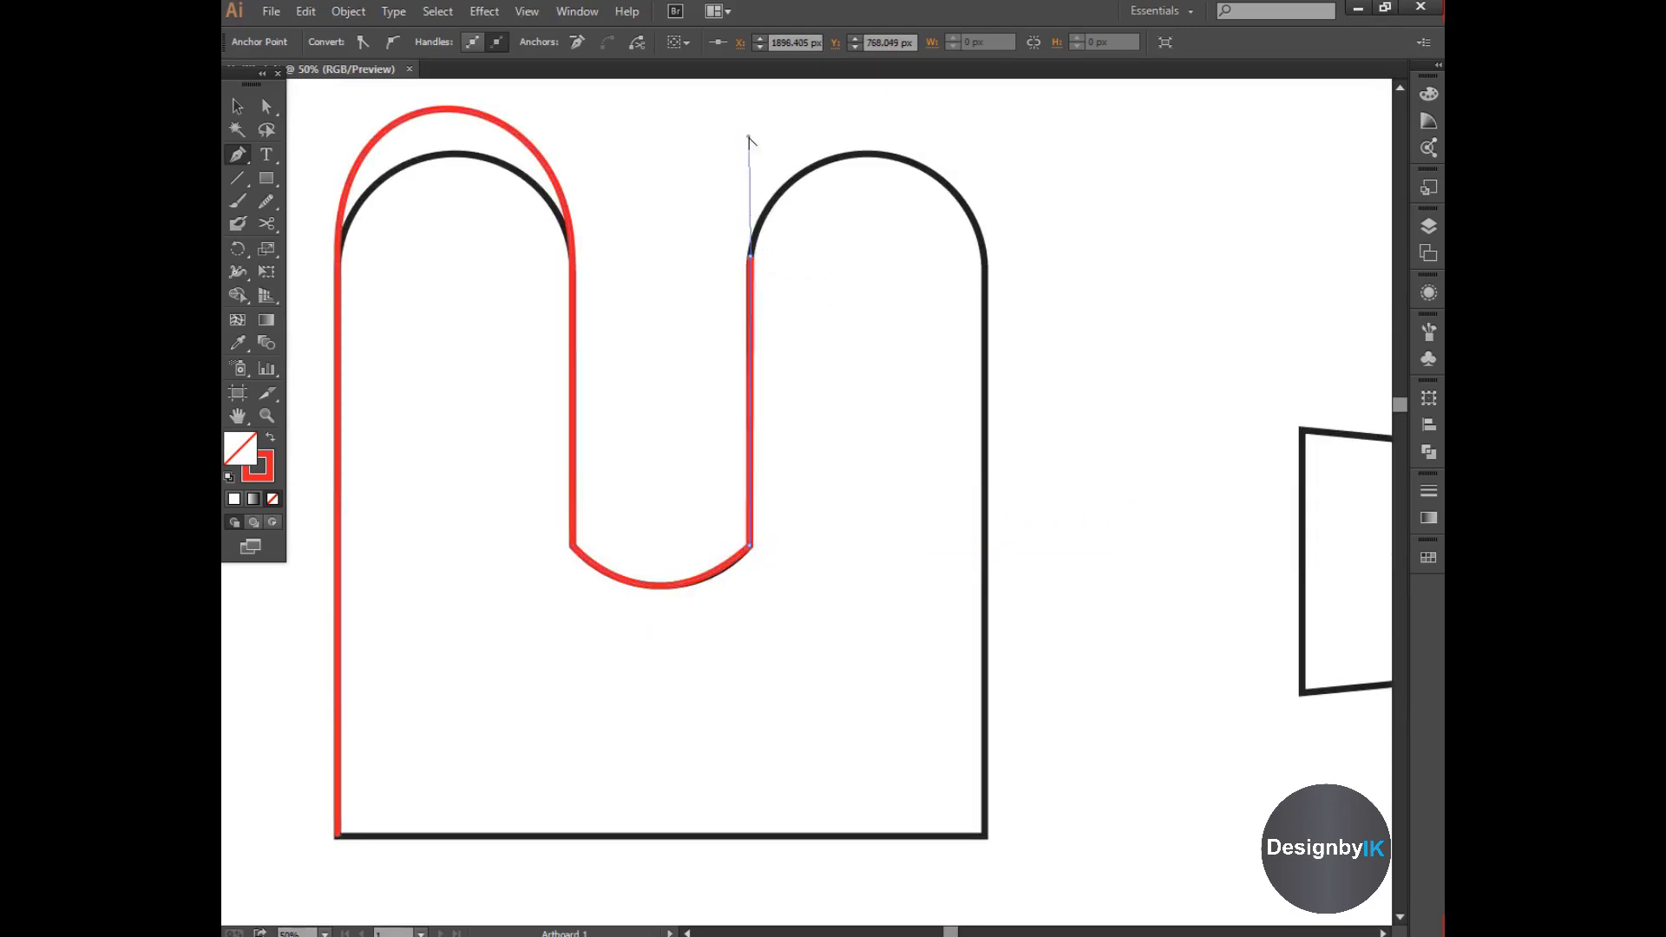
pyautogui.moveTo(986, 249); pyautogui.dragTo(989, 431)
pyautogui.scroll(-1, 991, 428)
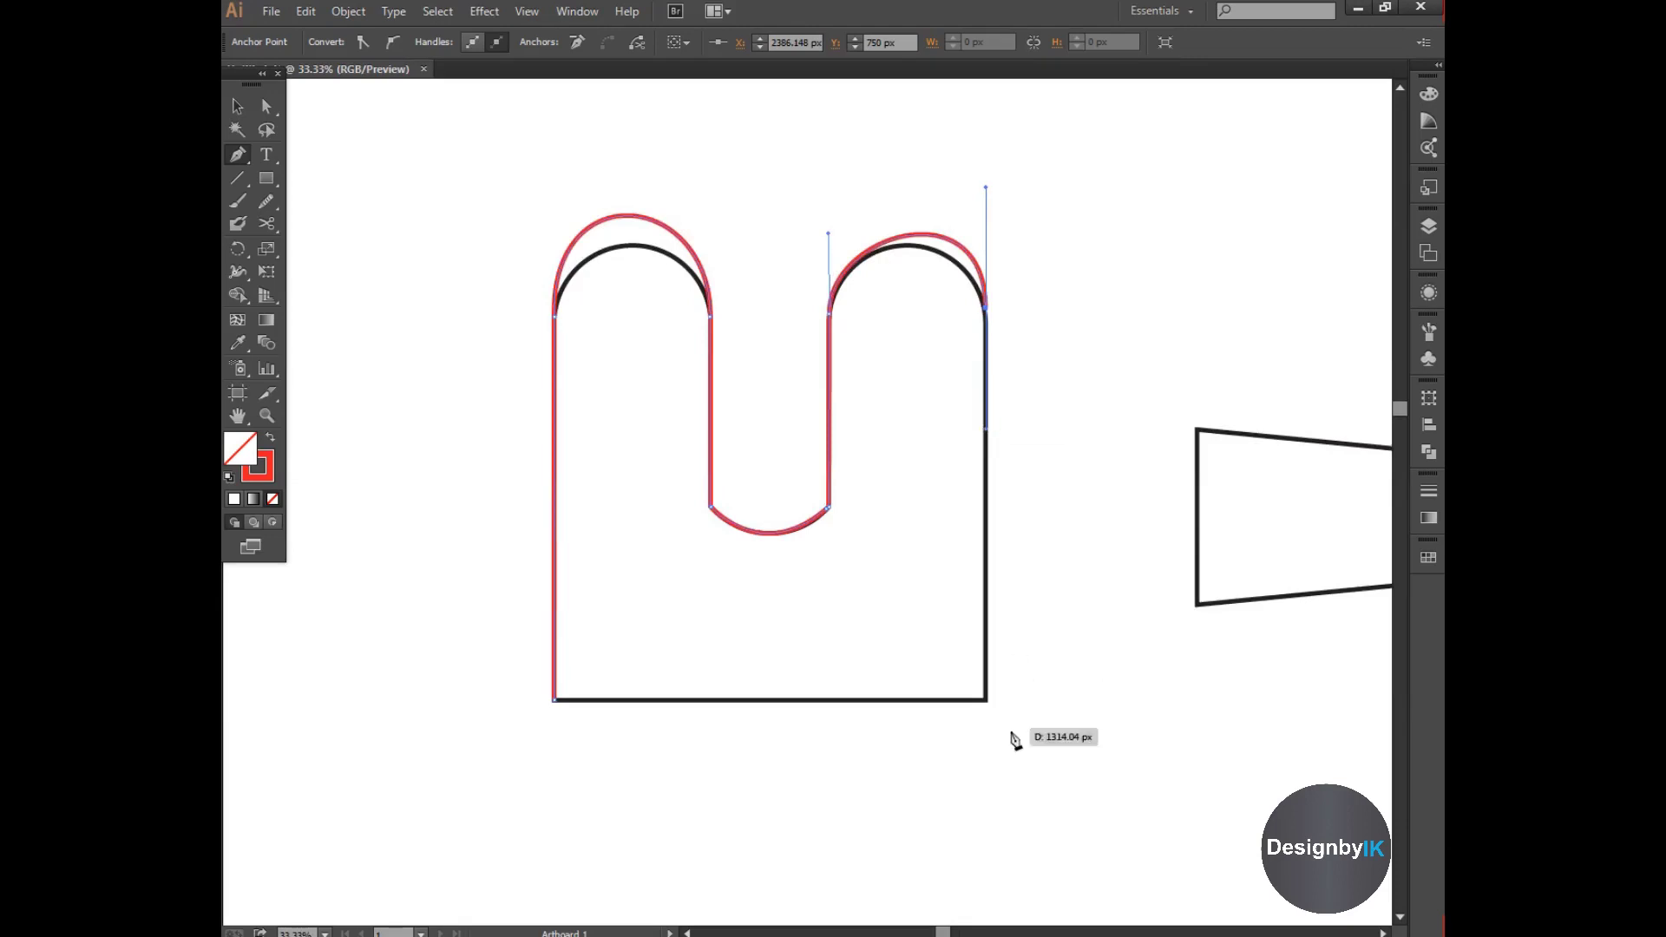
pyautogui.click(988, 701)
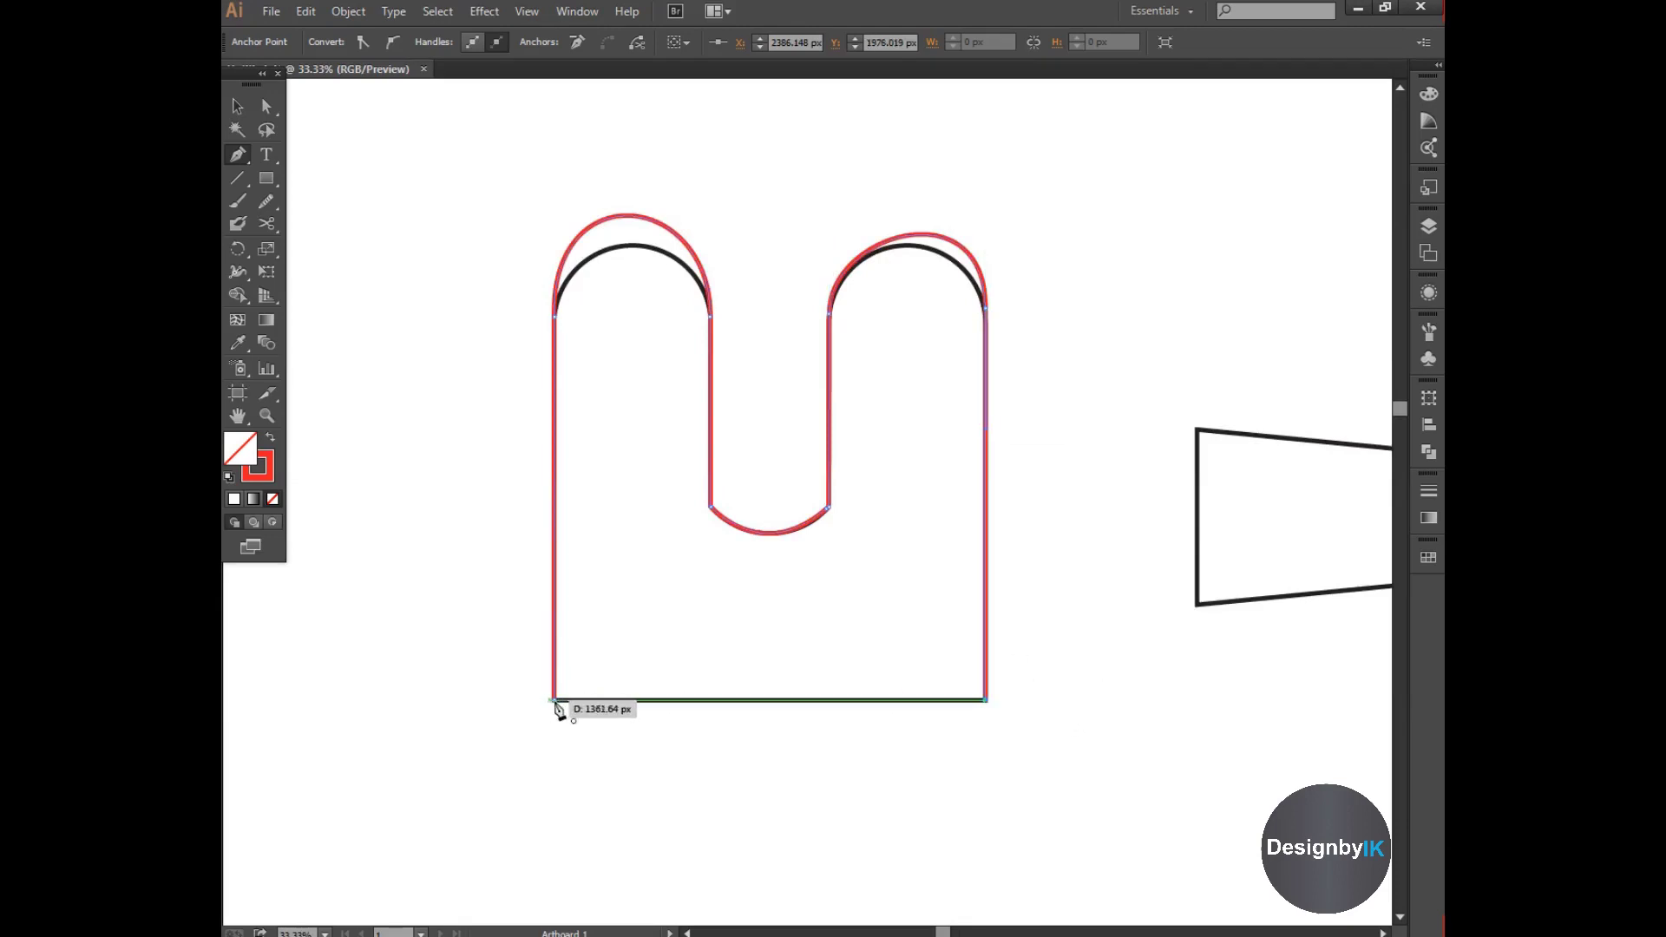
pyautogui.click(555, 702)
pyautogui.click(241, 107)
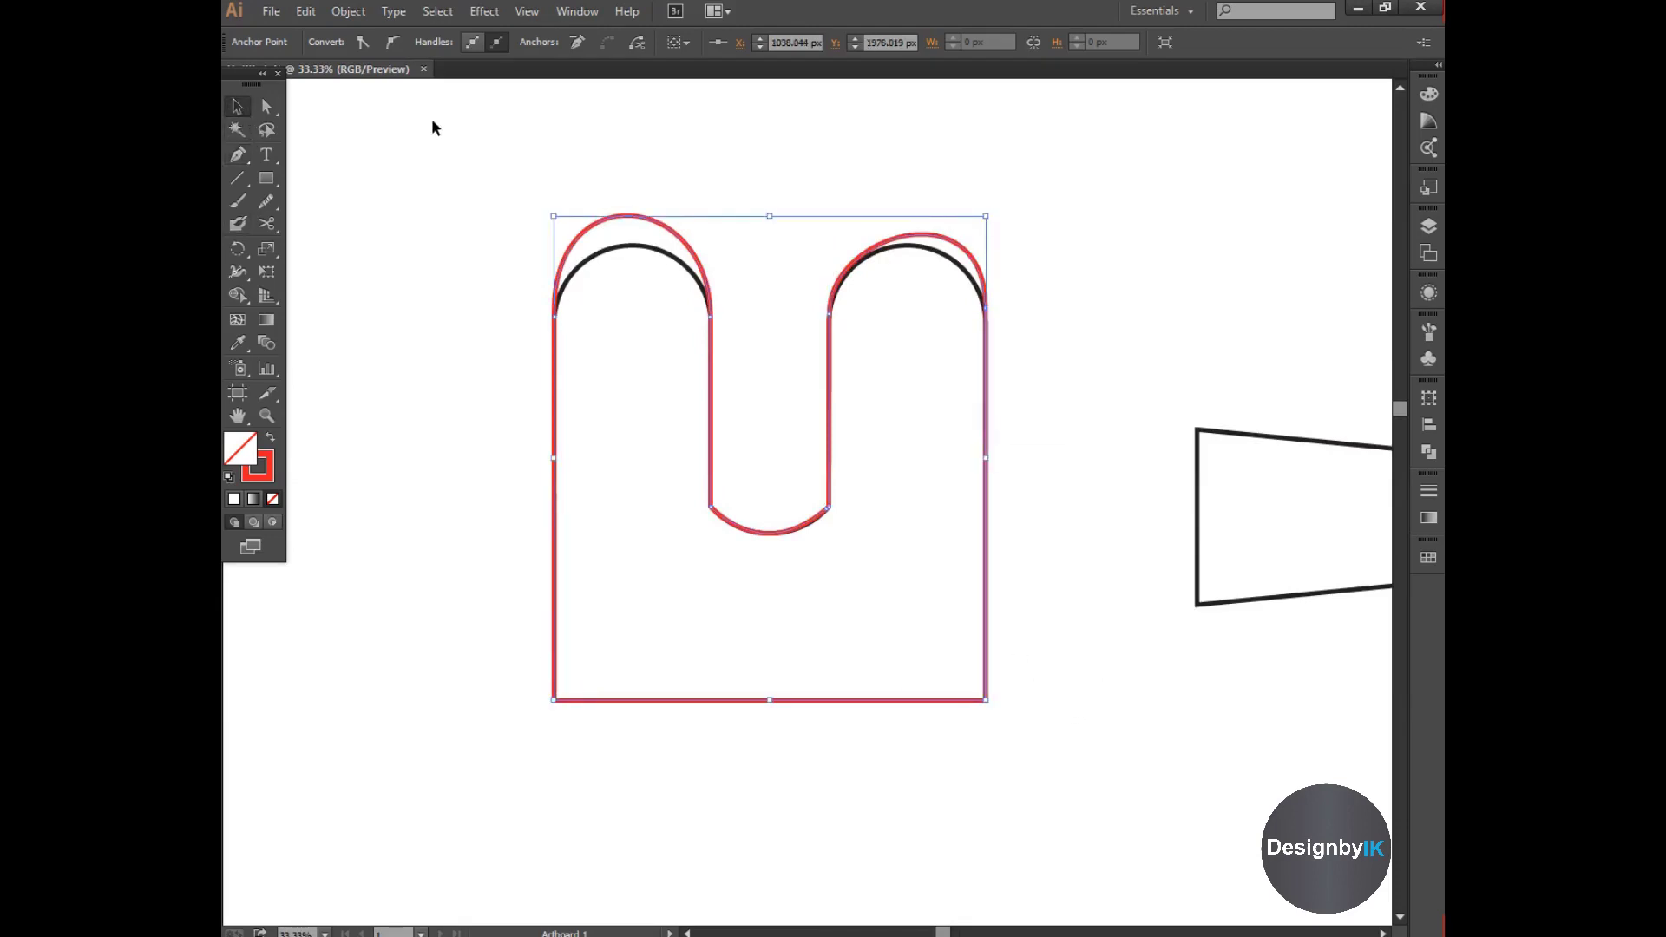
pyautogui.click(430, 120)
# Adjust the direction handles of the red path's left arch with Direct Selection to match the black template
pyautogui.click(272, 115)
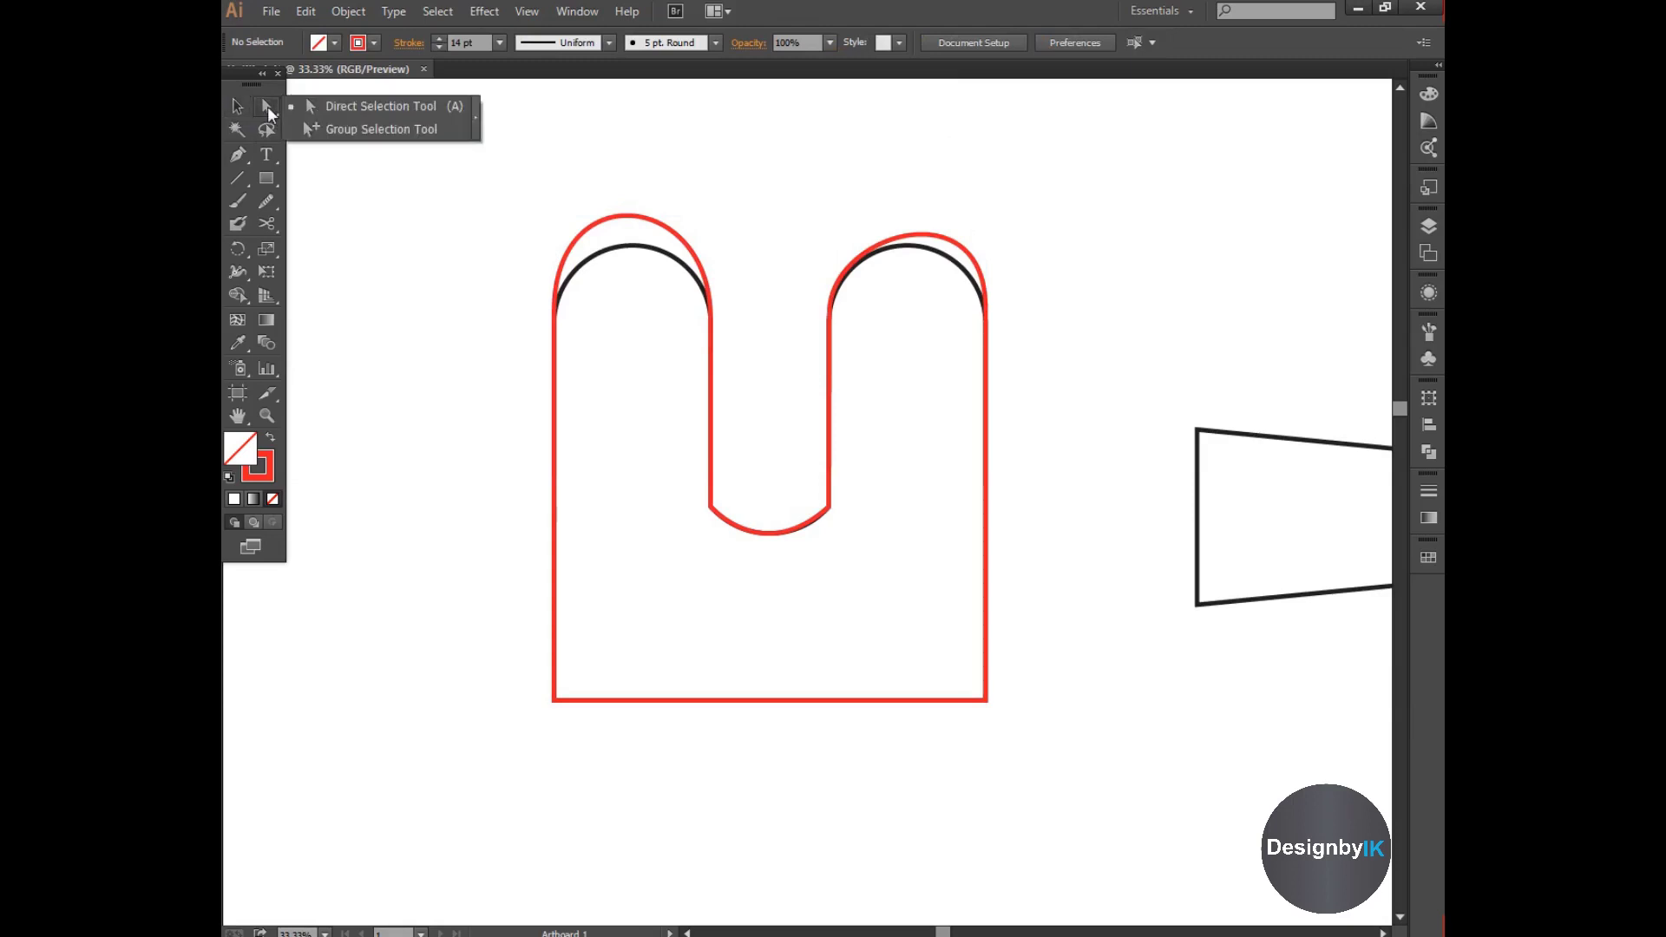
pyautogui.click(386, 106)
pyautogui.moveTo(580, 185); pyautogui.dragTo(724, 289)
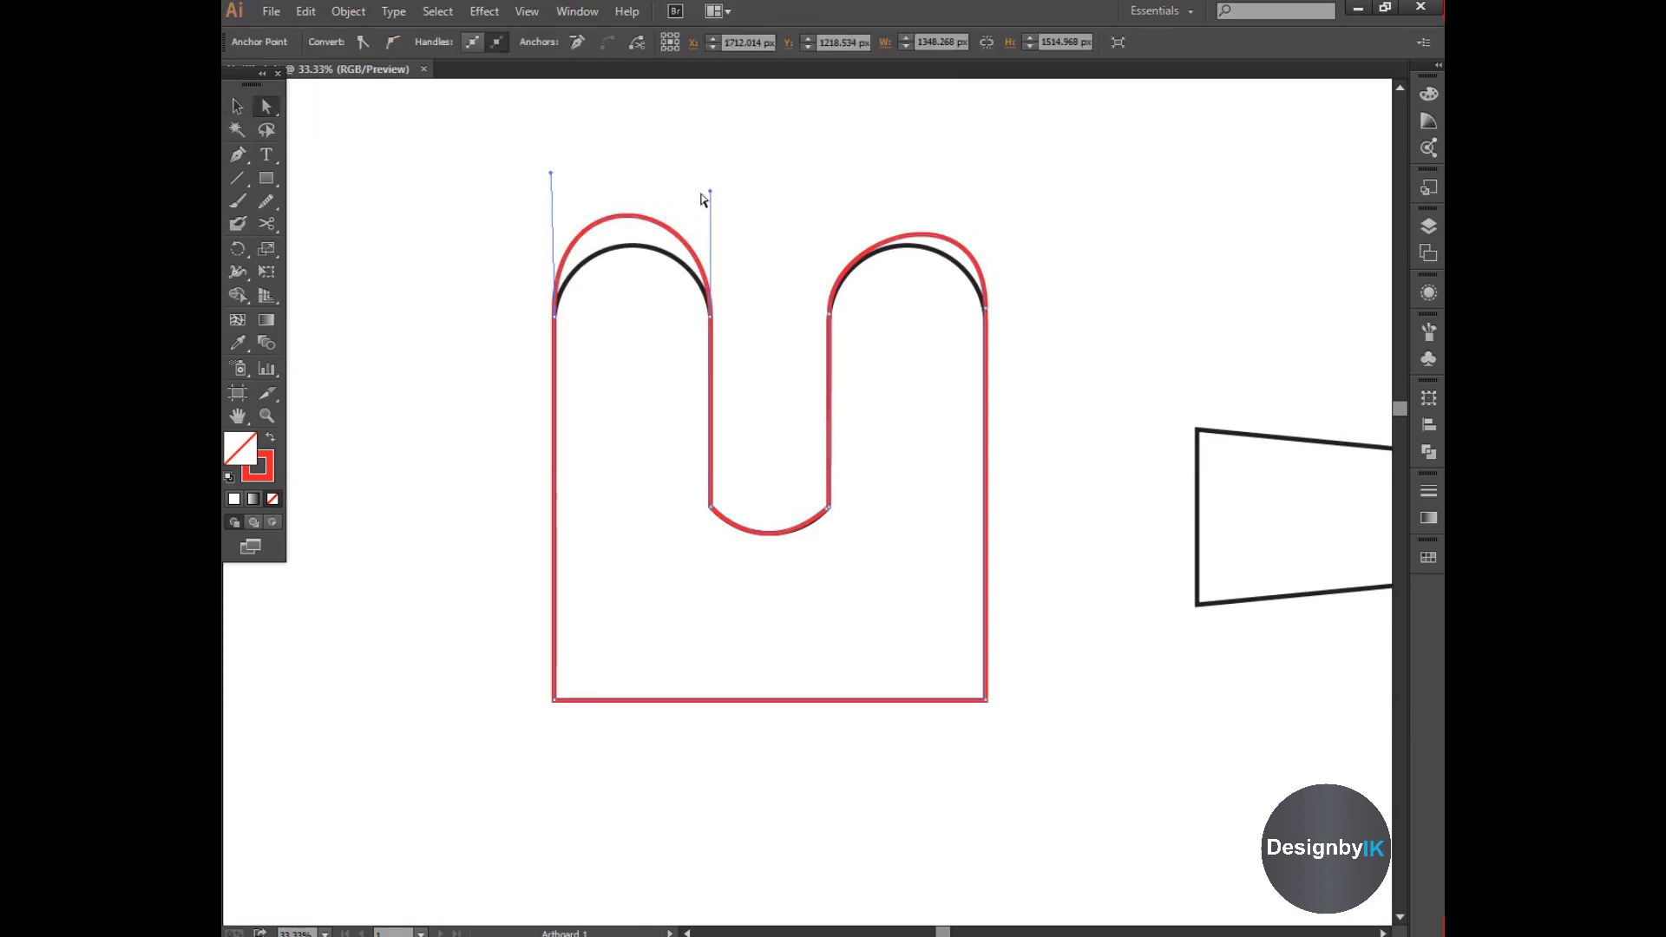
pyautogui.moveTo(711, 203); pyautogui.dragTo(716, 260)
pyautogui.moveTo(551, 173); pyautogui.dragTo(588, 196)
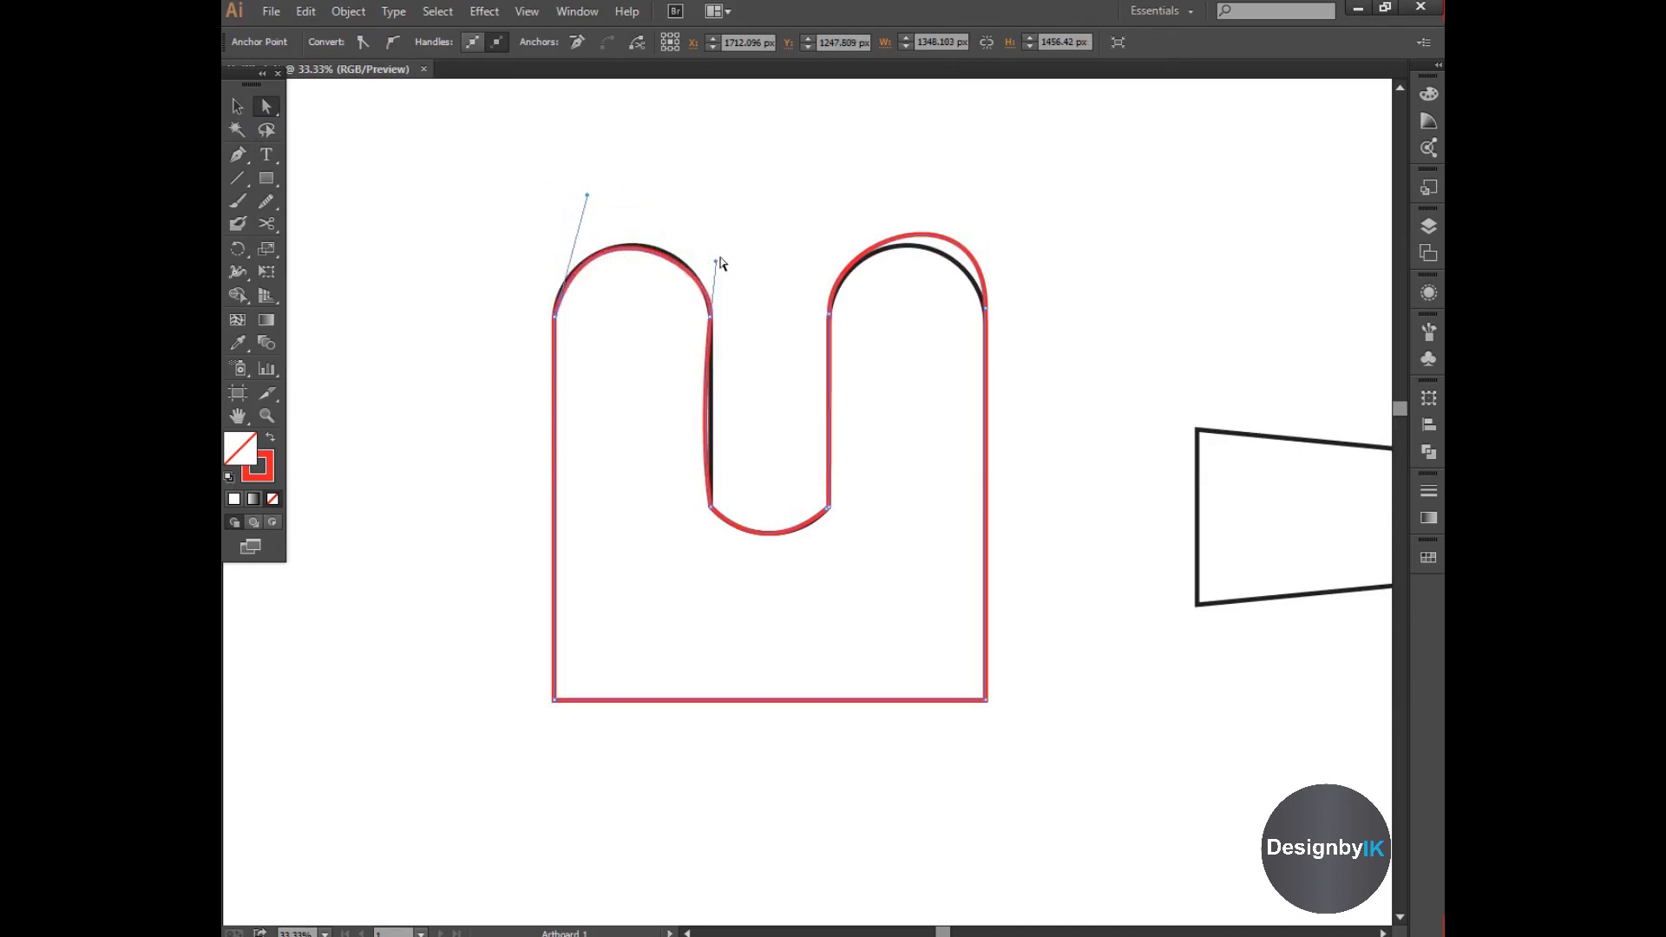
pyautogui.moveTo(716, 262); pyautogui.dragTo(710, 240)
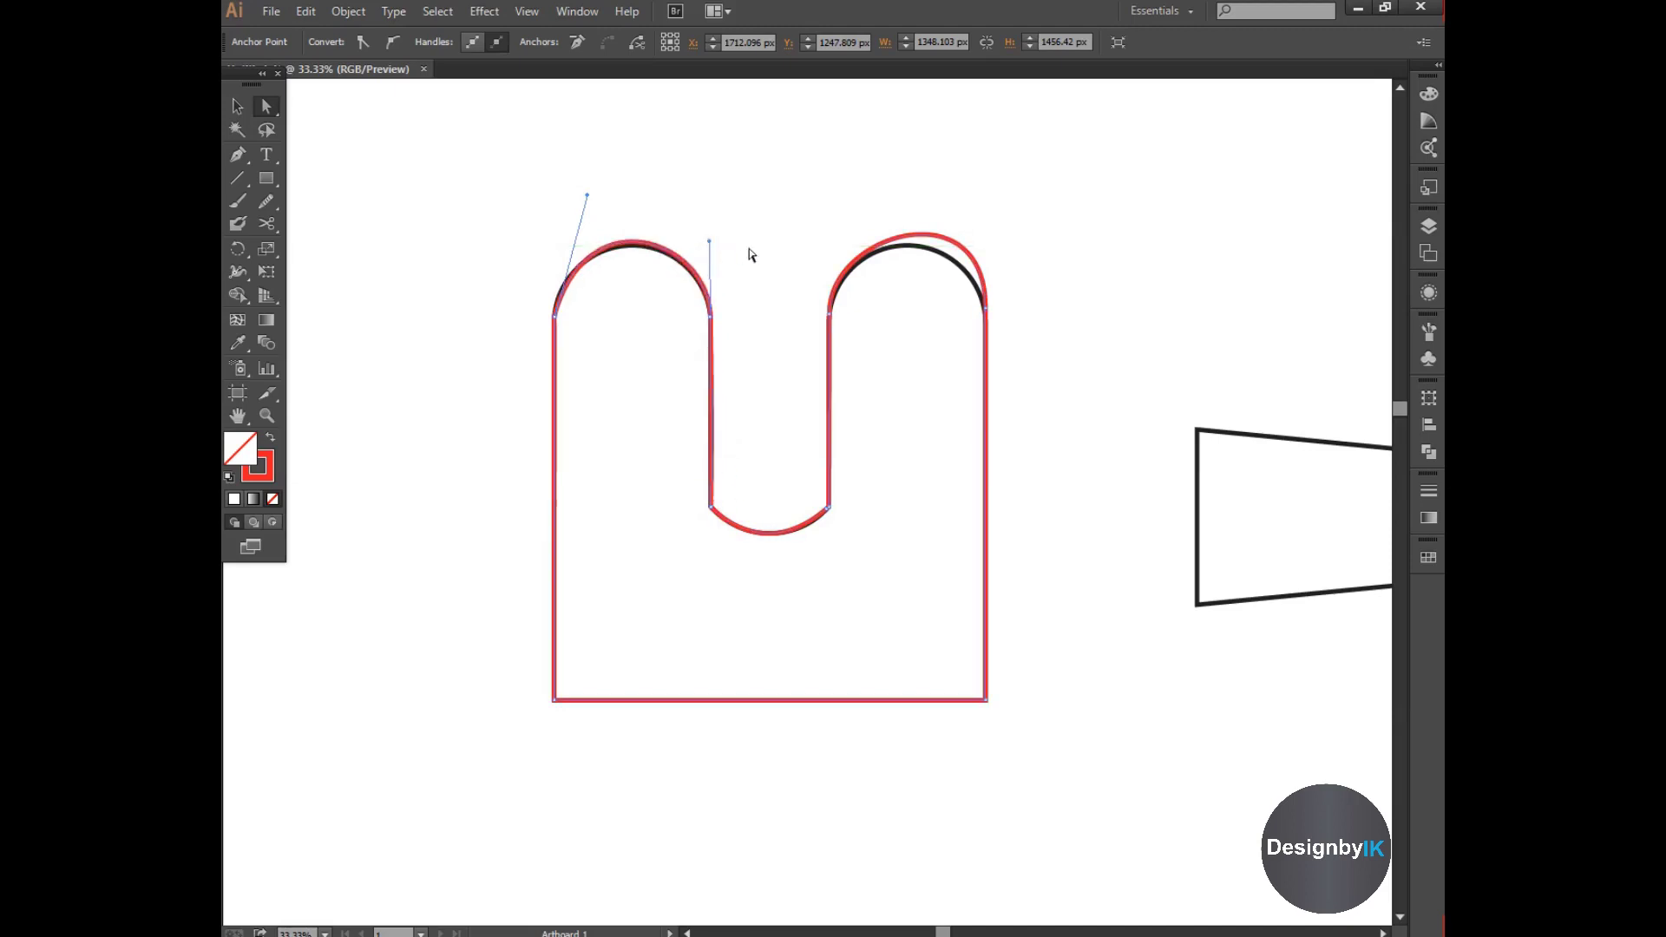
# Adjust the right direction handle of the red path's right arch to fit the template curve, then deselect the path
pyautogui.moveTo(868, 198); pyautogui.dragTo(958, 250)
pyautogui.moveTo(985, 185); pyautogui.dragTo(982, 225)
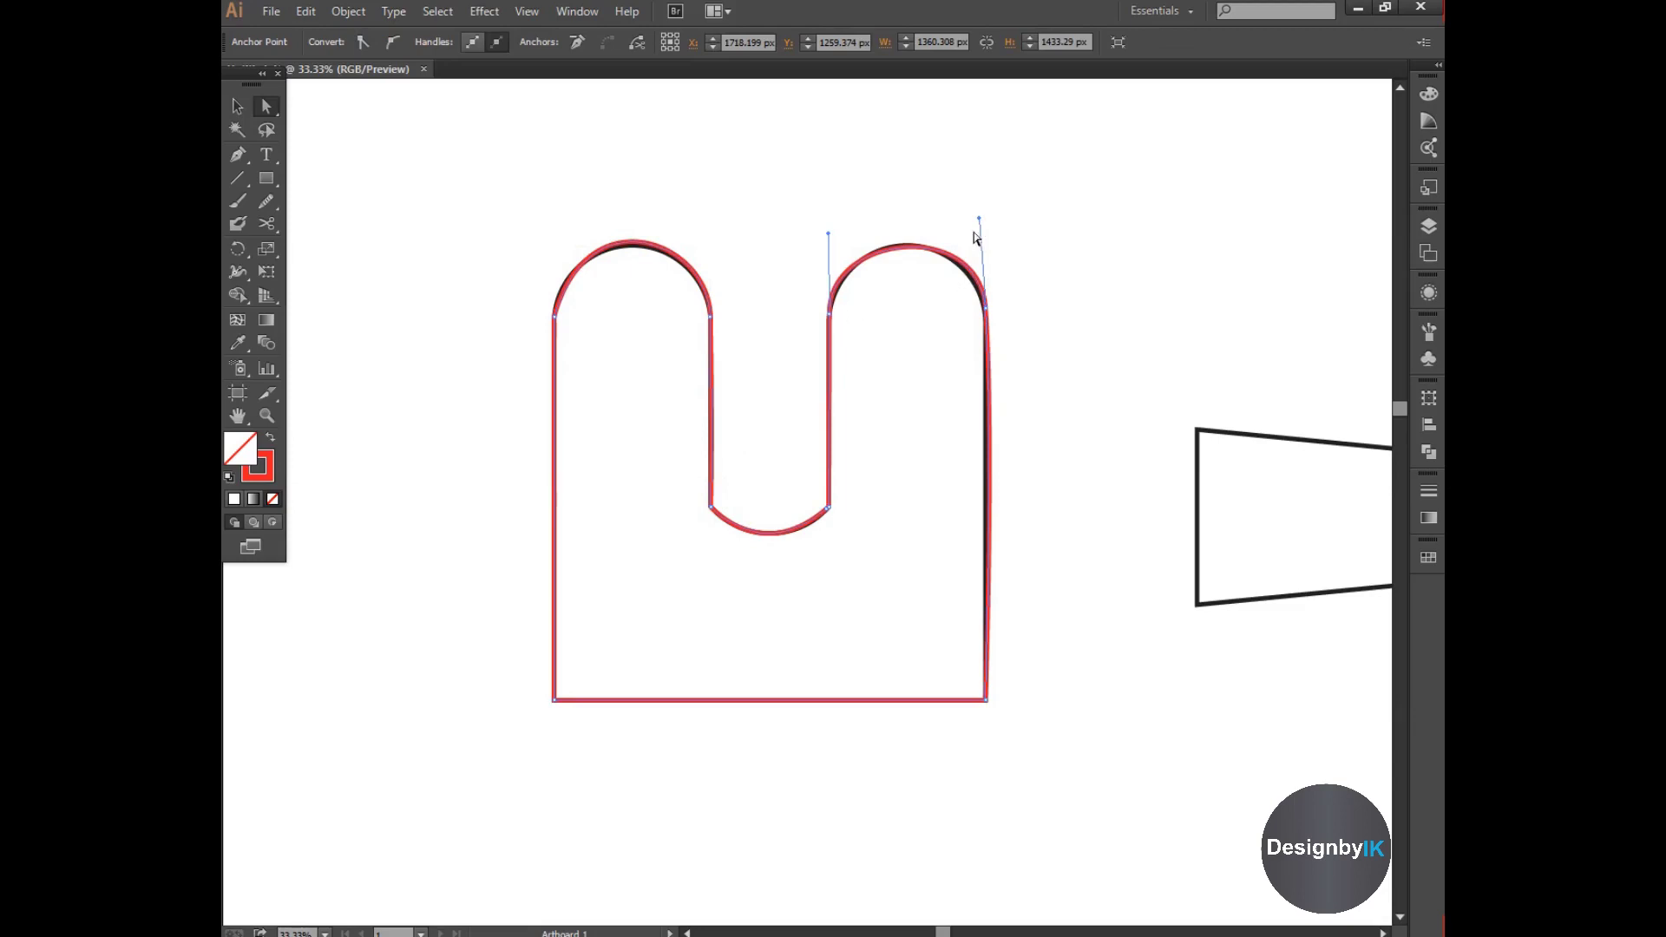
pyautogui.moveTo(979, 227); pyautogui.dragTo(977, 210)
pyautogui.click(1040, 308)
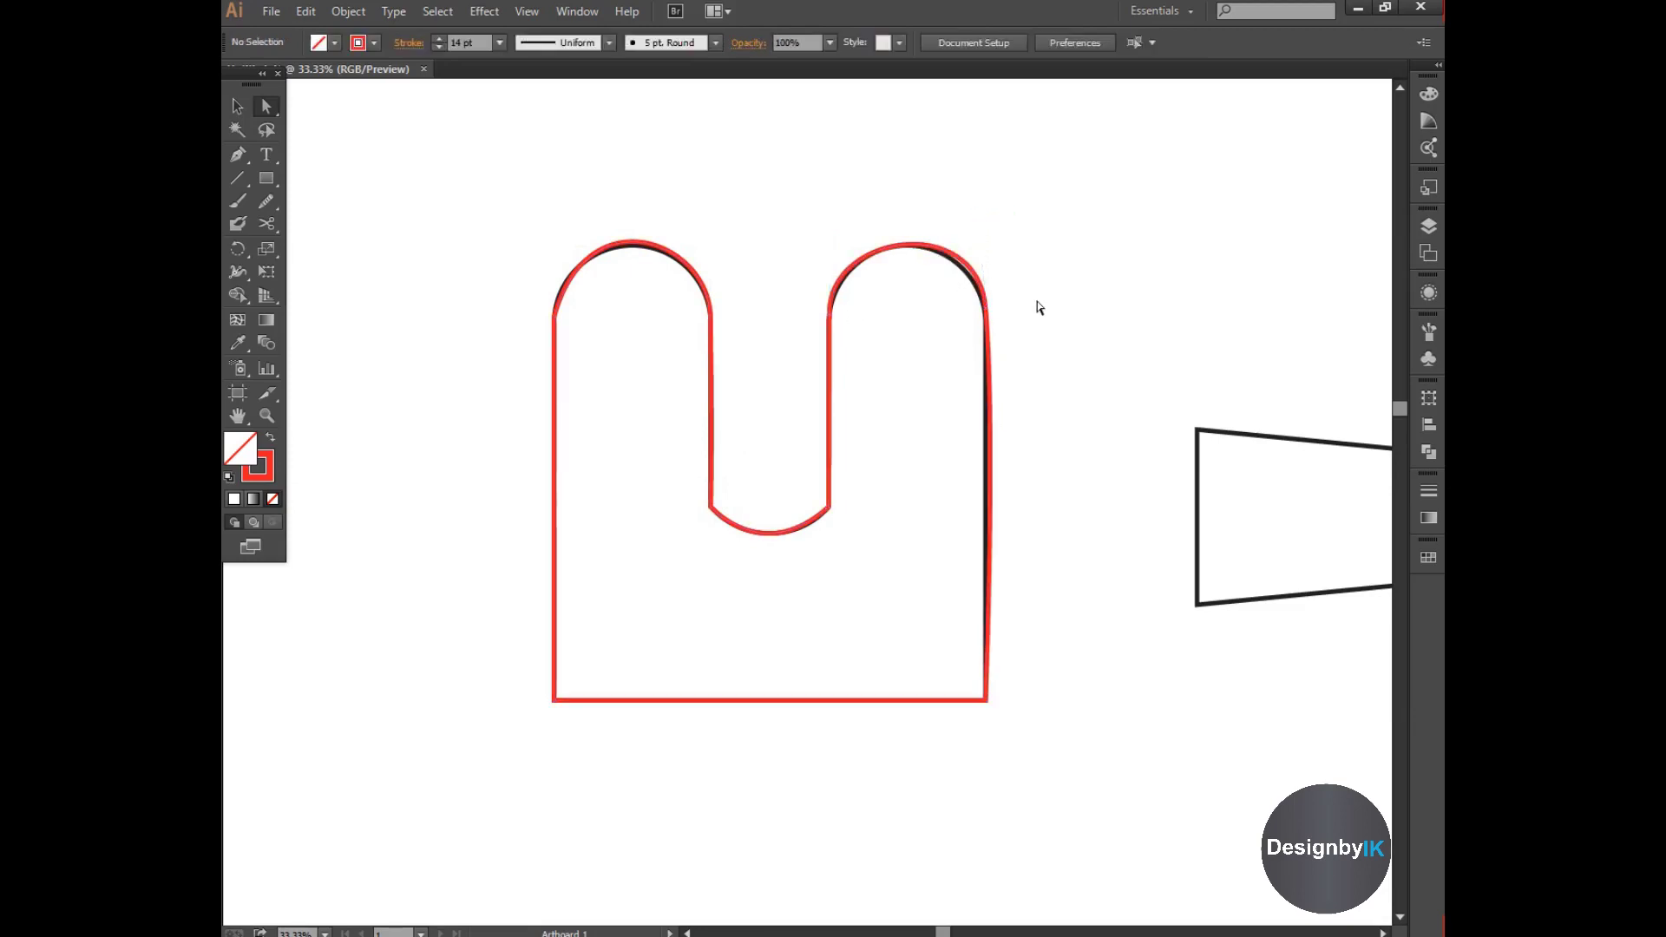
# Move the red U-shaped tracing off its black template to the artboard's upper-left corner and scale it down
pyautogui.press('v')
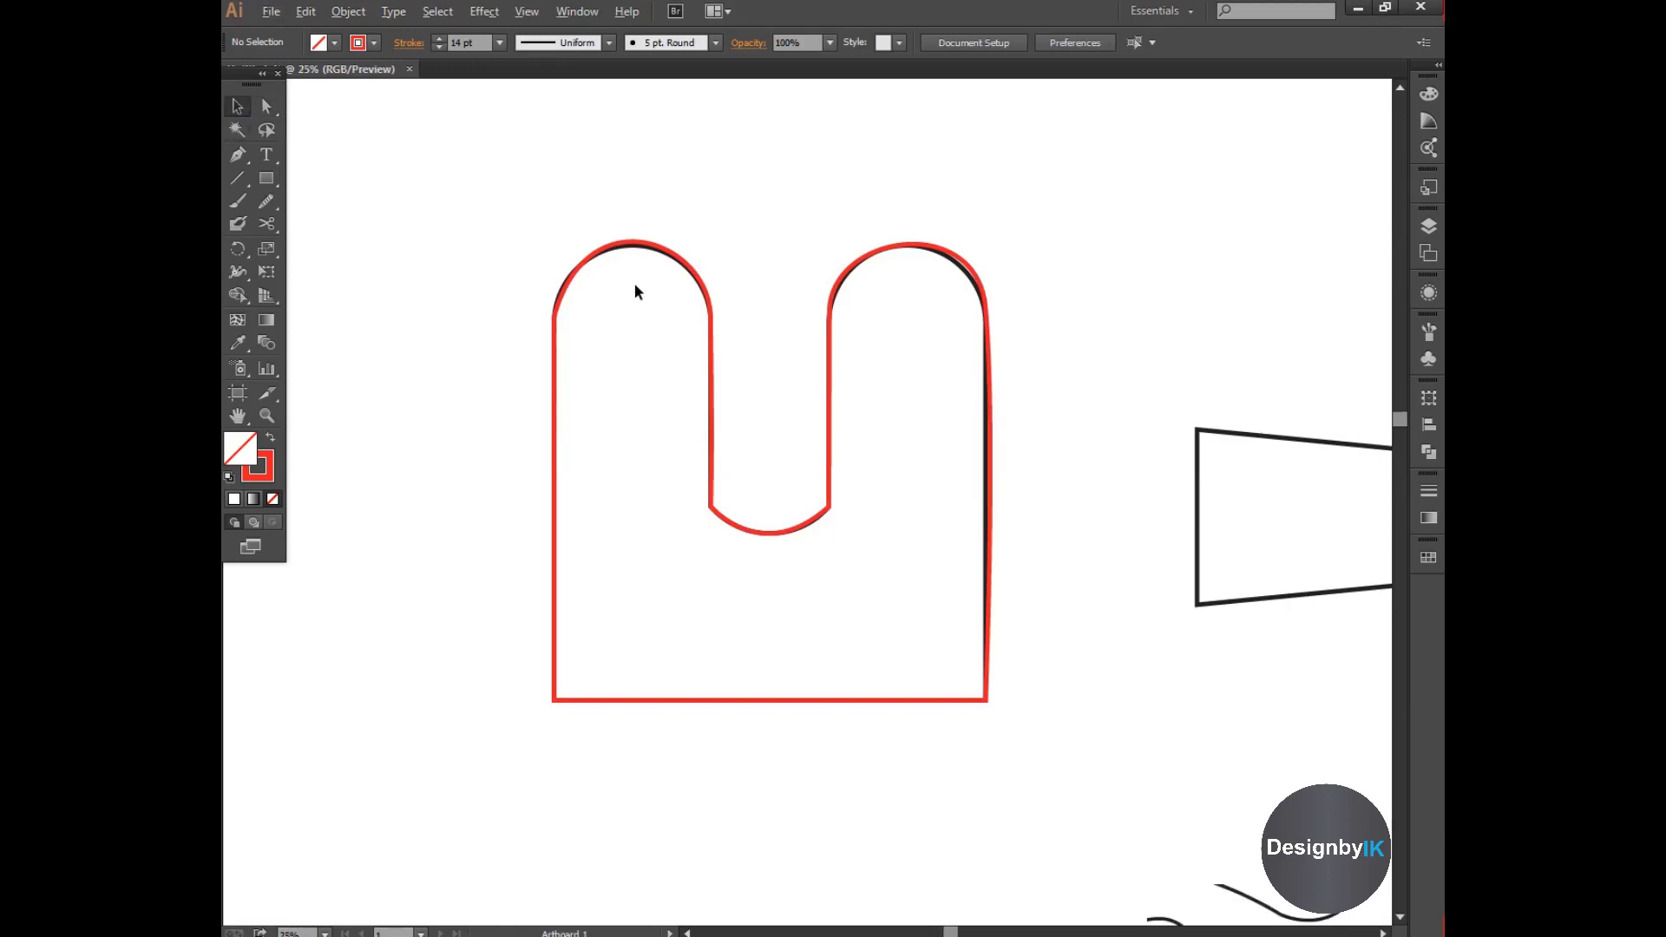
pyautogui.scroll(-1, 633, 283)
pyautogui.moveTo(721, 462); pyautogui.dragTo(1015, 416)
pyautogui.click(350, 190)
pyautogui.moveTo(575, 338); pyautogui.dragTo(377, 255)
pyautogui.click(642, 397)
pyautogui.click(533, 381)
pyautogui.moveTo(700, 513); pyautogui.dragTo(477, 373)
# Delete the scaled-down red U-shaped tracing
pyautogui.click(721, 298)
pyautogui.click(520, 397)
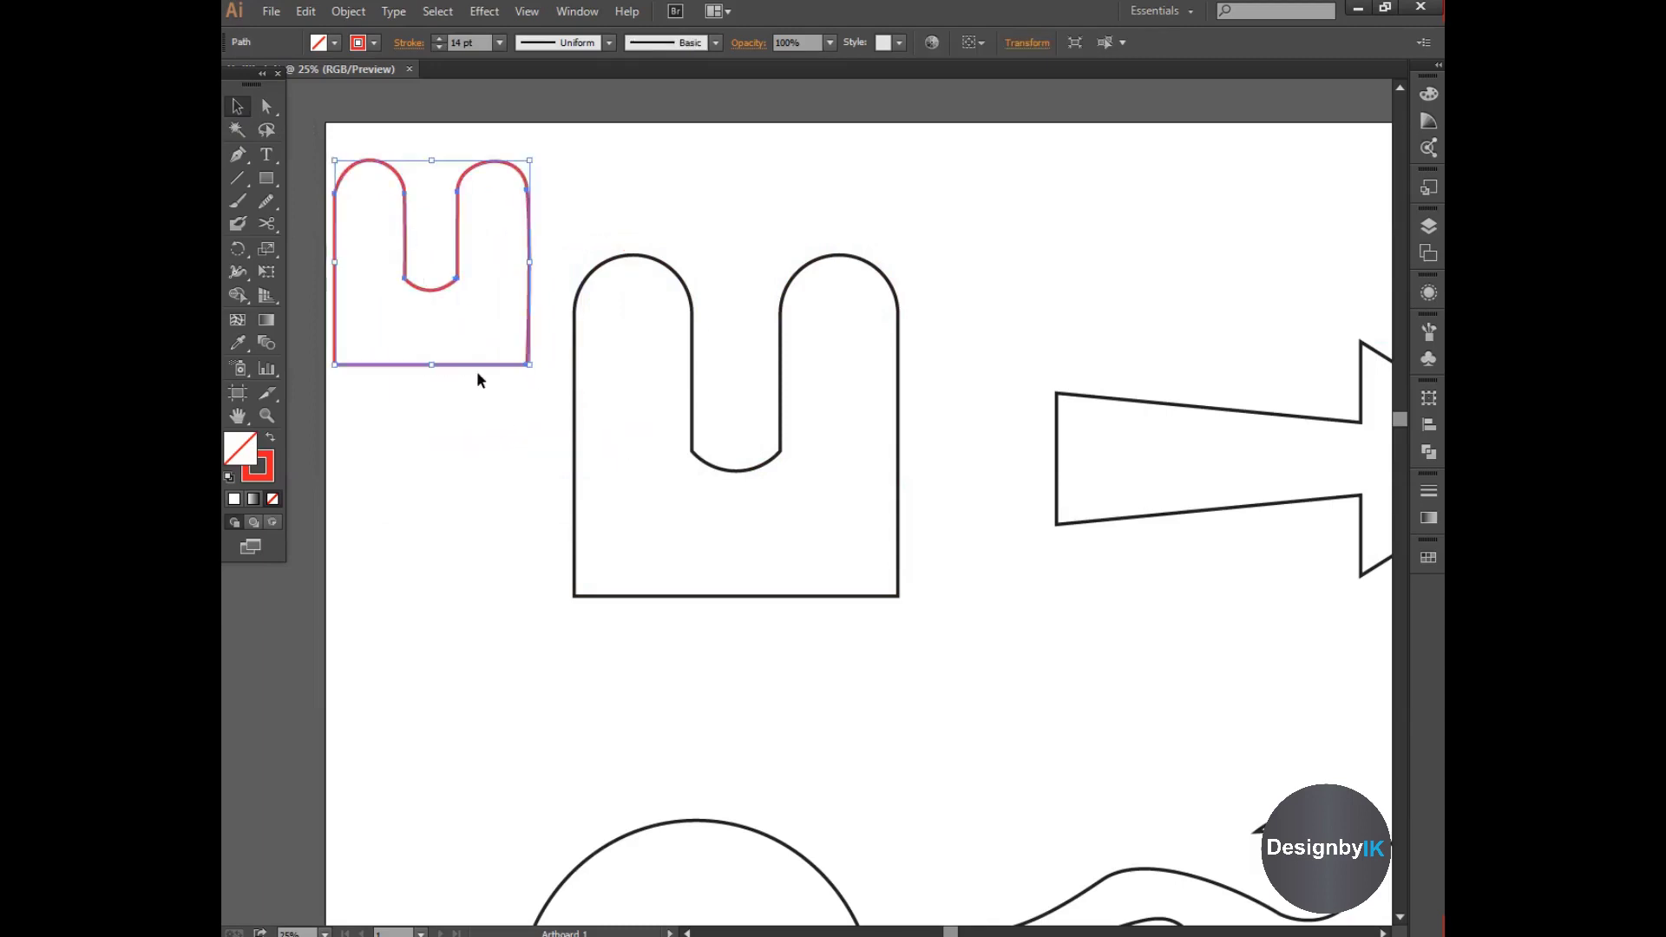
pyautogui.press('Delete')
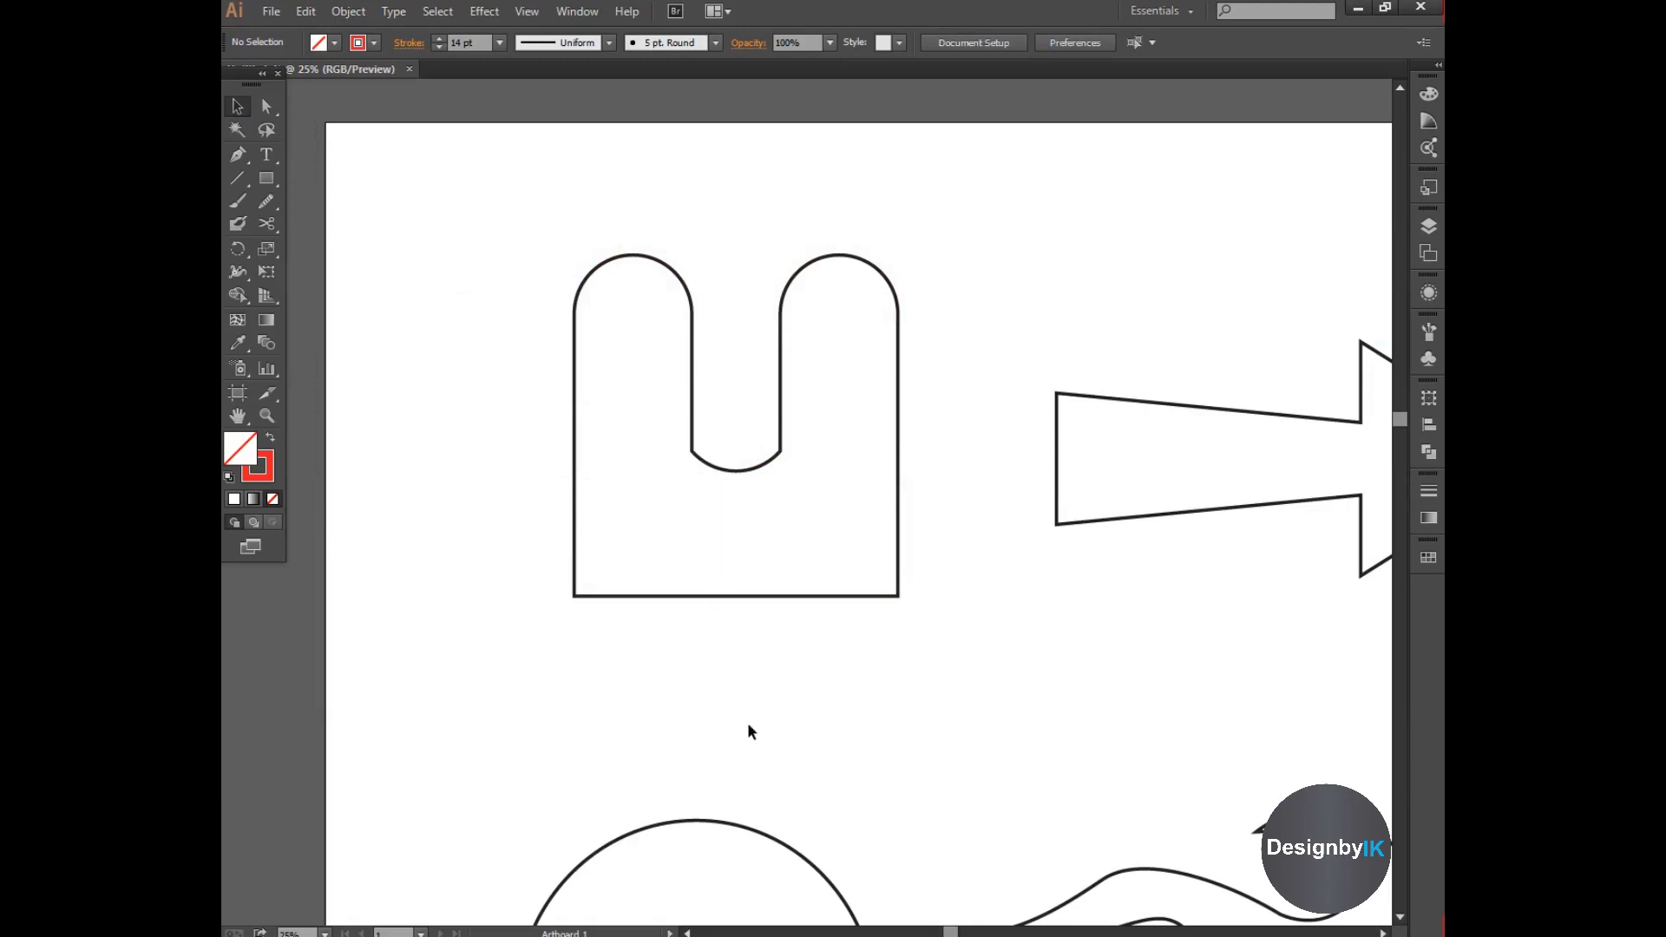
# Trace the arrow's left end, lower shaft edge and lower shoulder with the Pen tool
pyautogui.moveTo(950, 933); pyautogui.dragTo(1026, 915)
pyautogui.moveTo(248, 158); pyautogui.dragTo(431, 154)
pyautogui.press('alt')
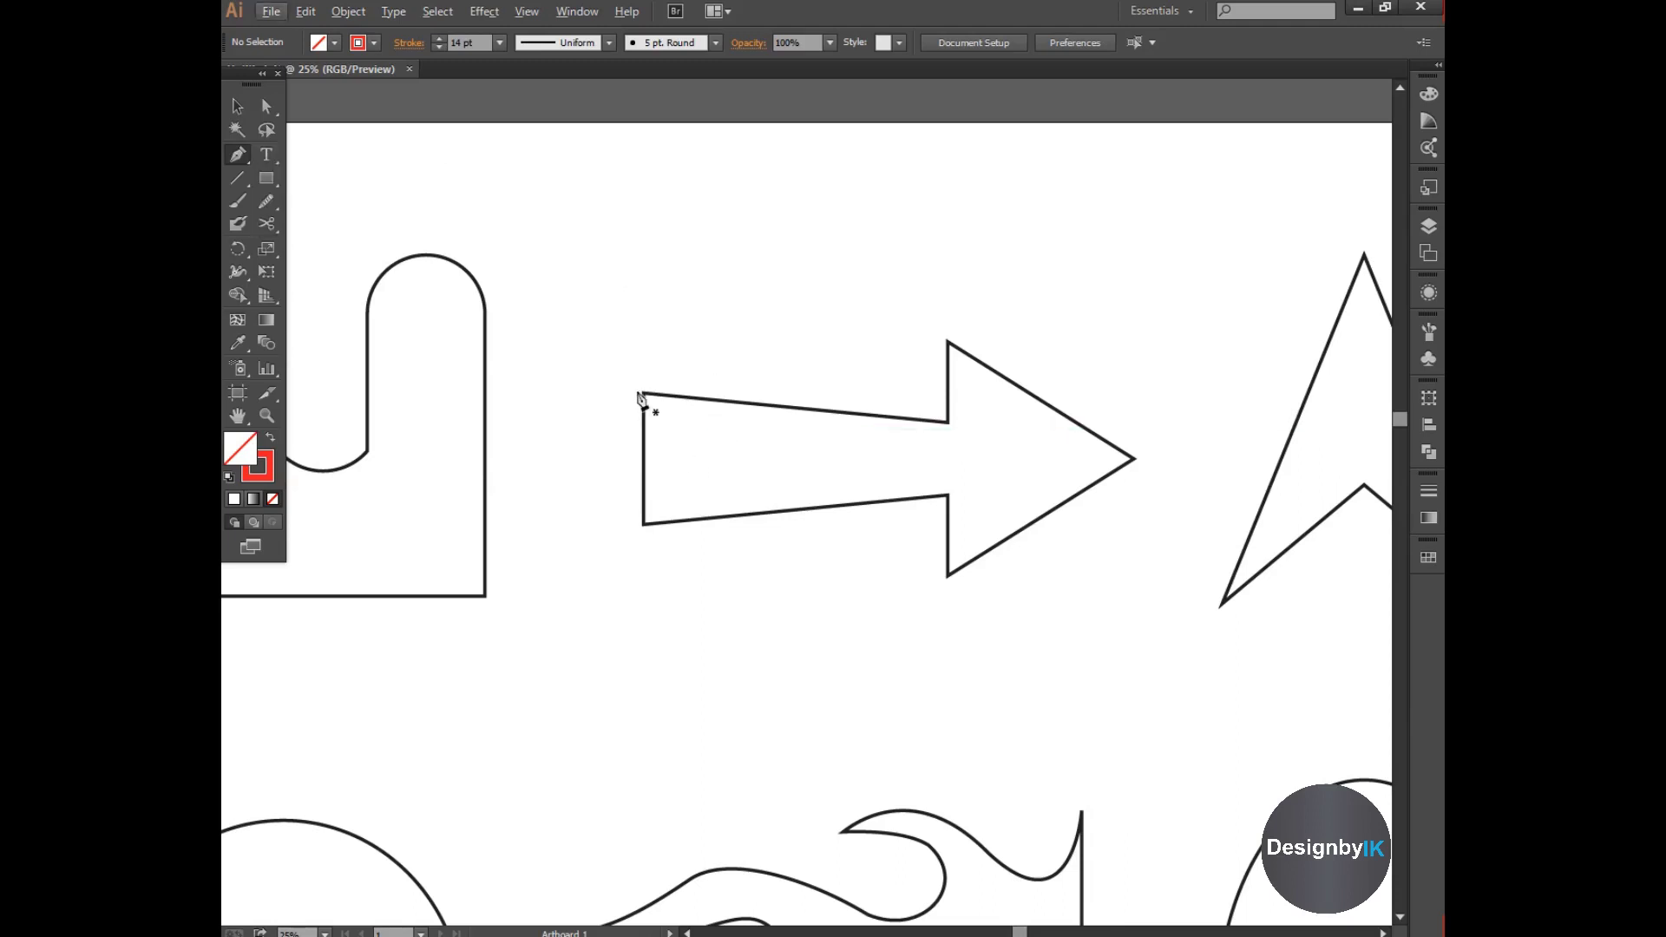
pyautogui.click(643, 394)
pyautogui.click(643, 524)
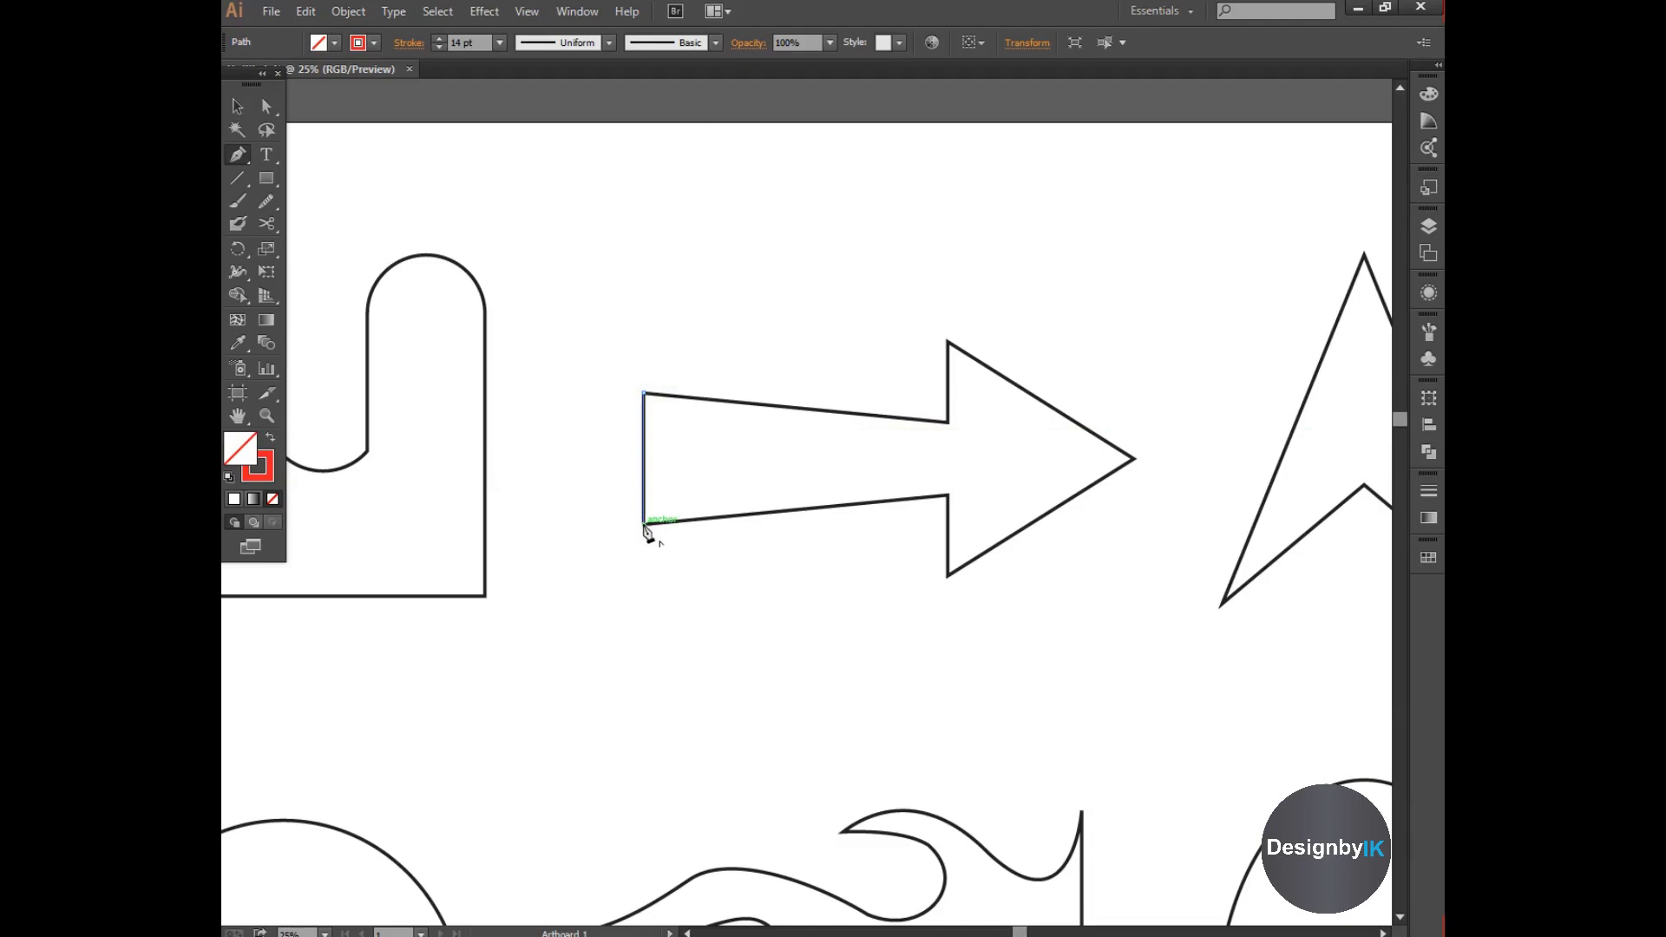
pyautogui.click(948, 497)
pyautogui.scroll(1, 948, 498)
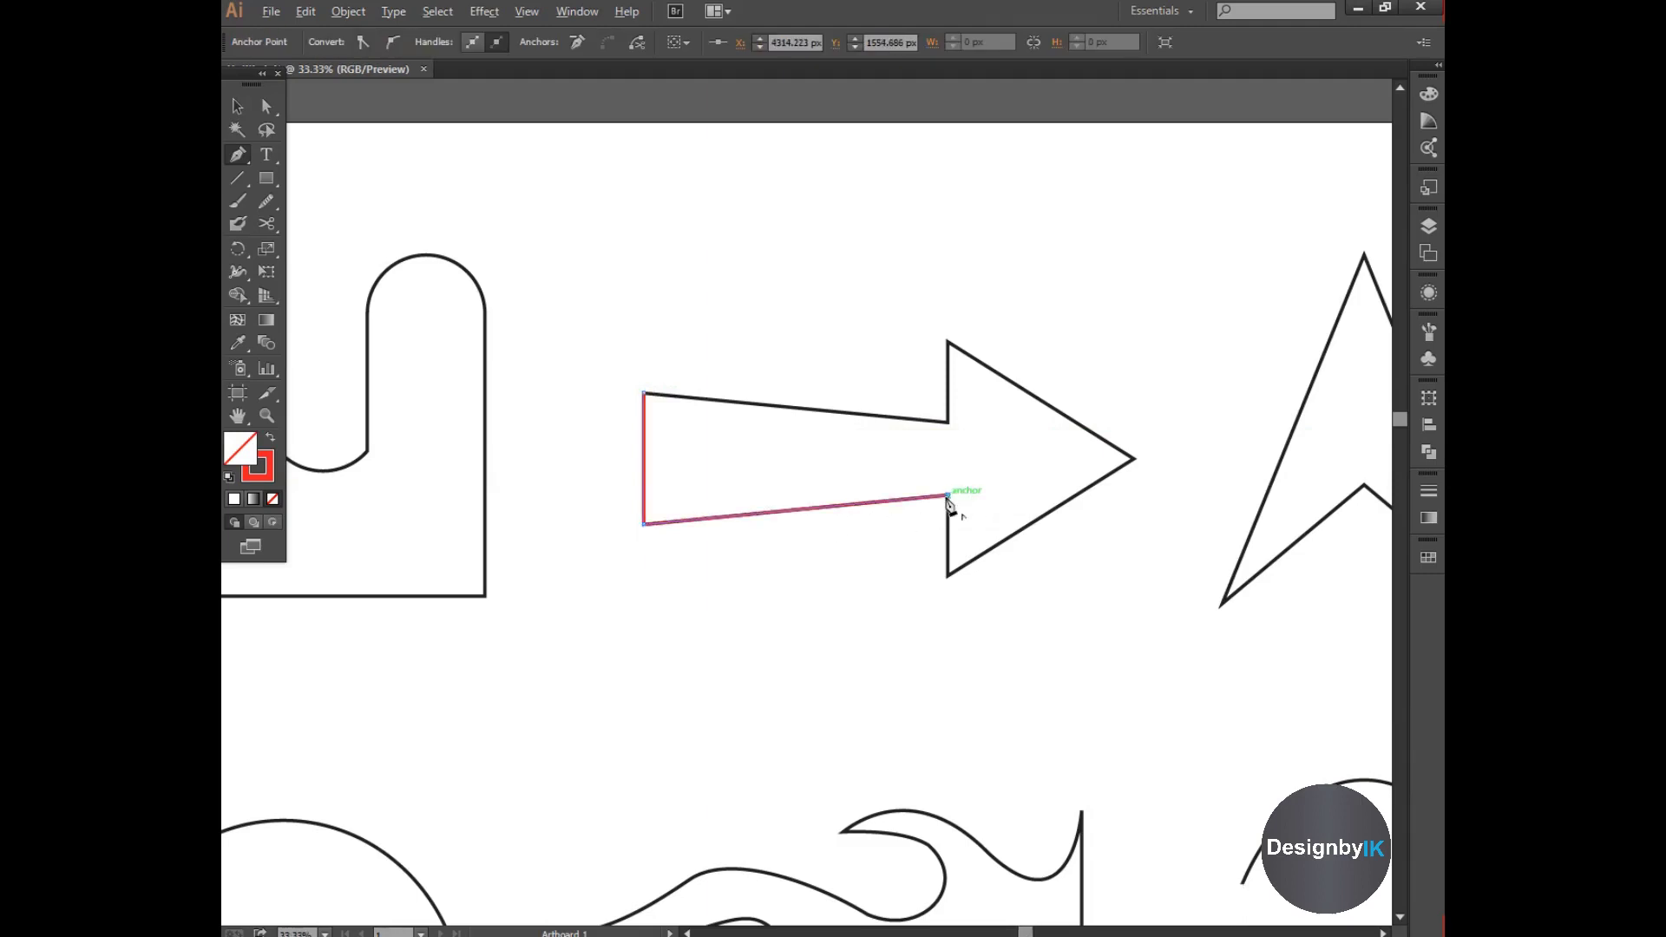
pyautogui.click(950, 654)
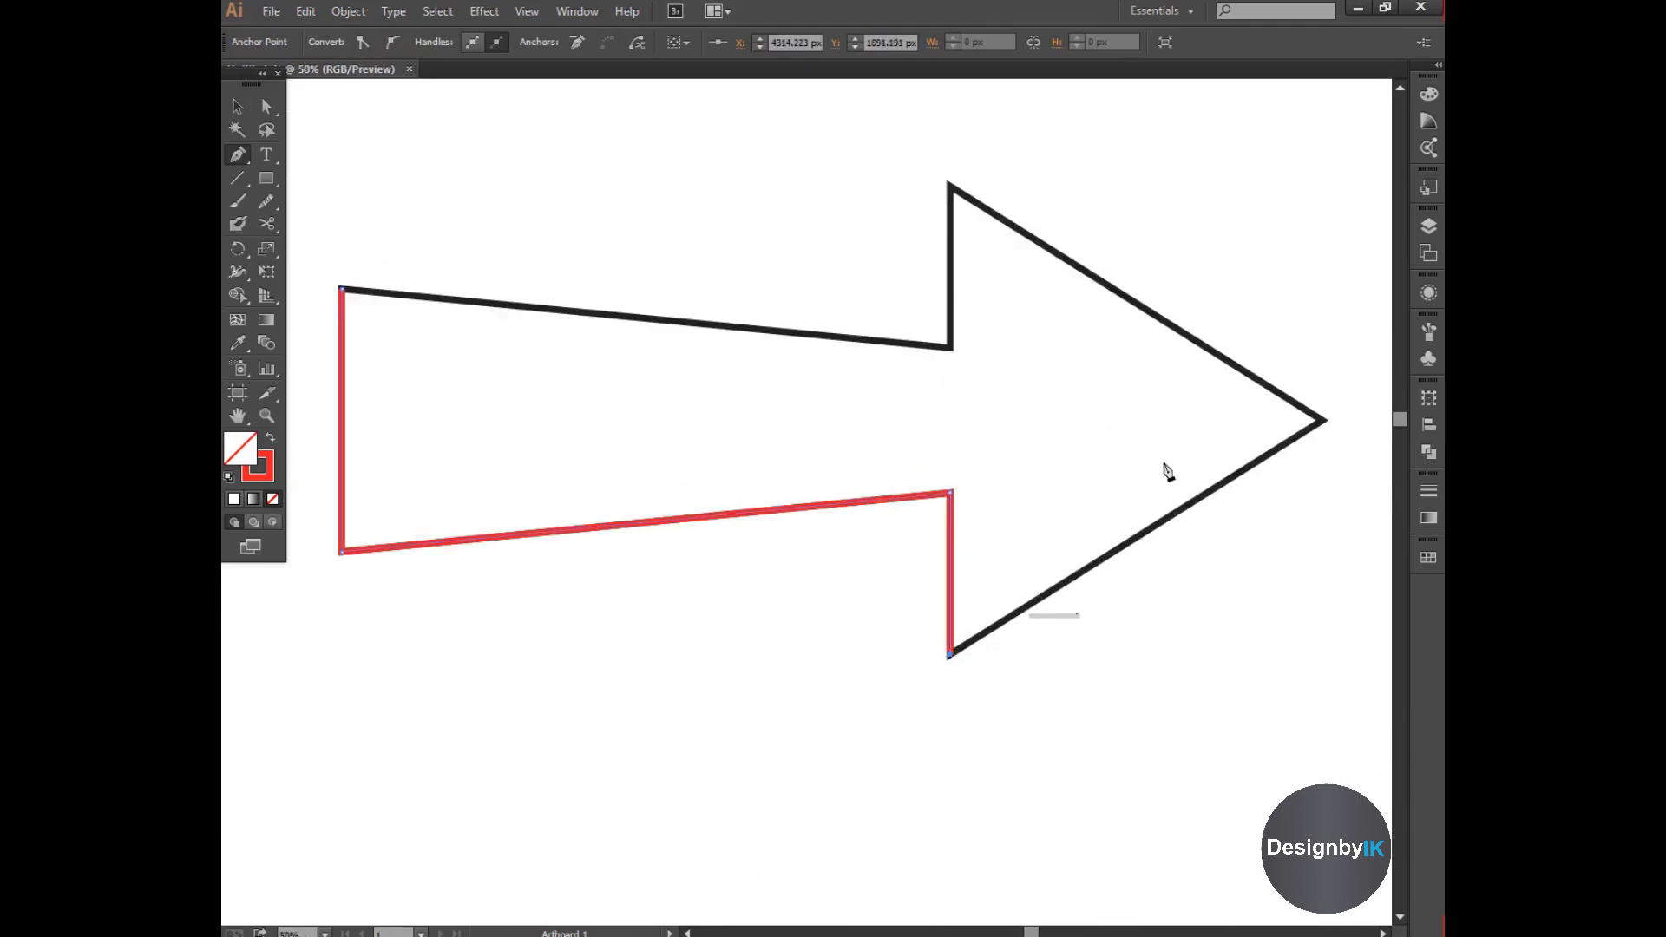
# Trace the arrow's tip, upper shoulder and upper shaft edge, then close the path and deselect it
pyautogui.click(1321, 422)
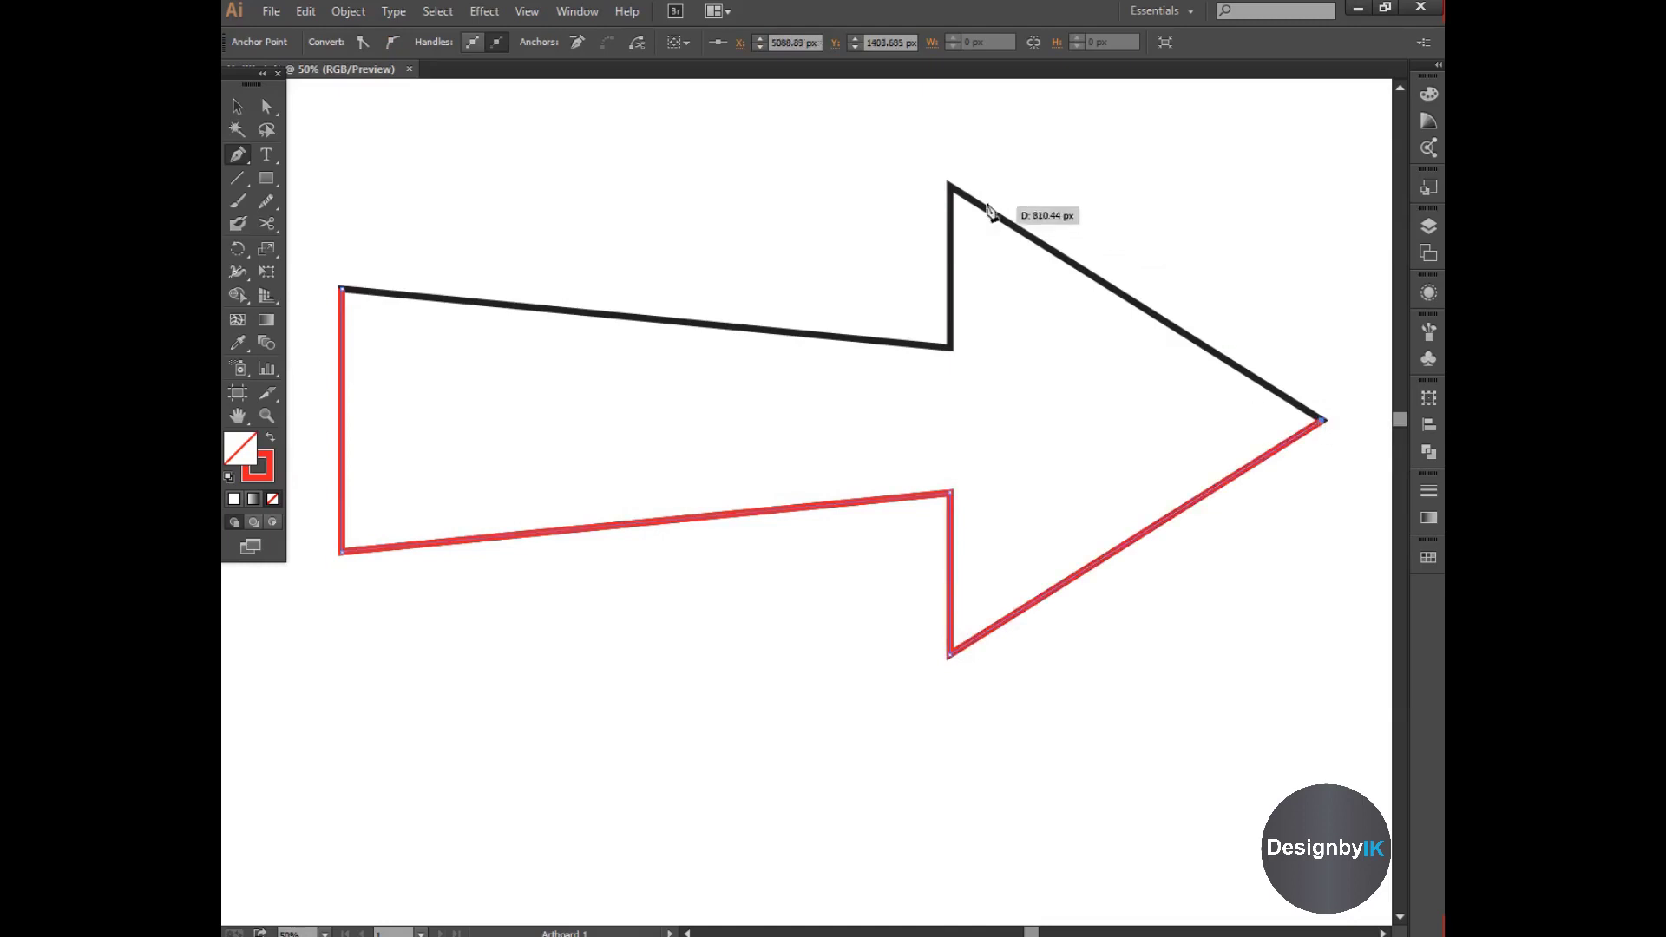
pyautogui.click(948, 186)
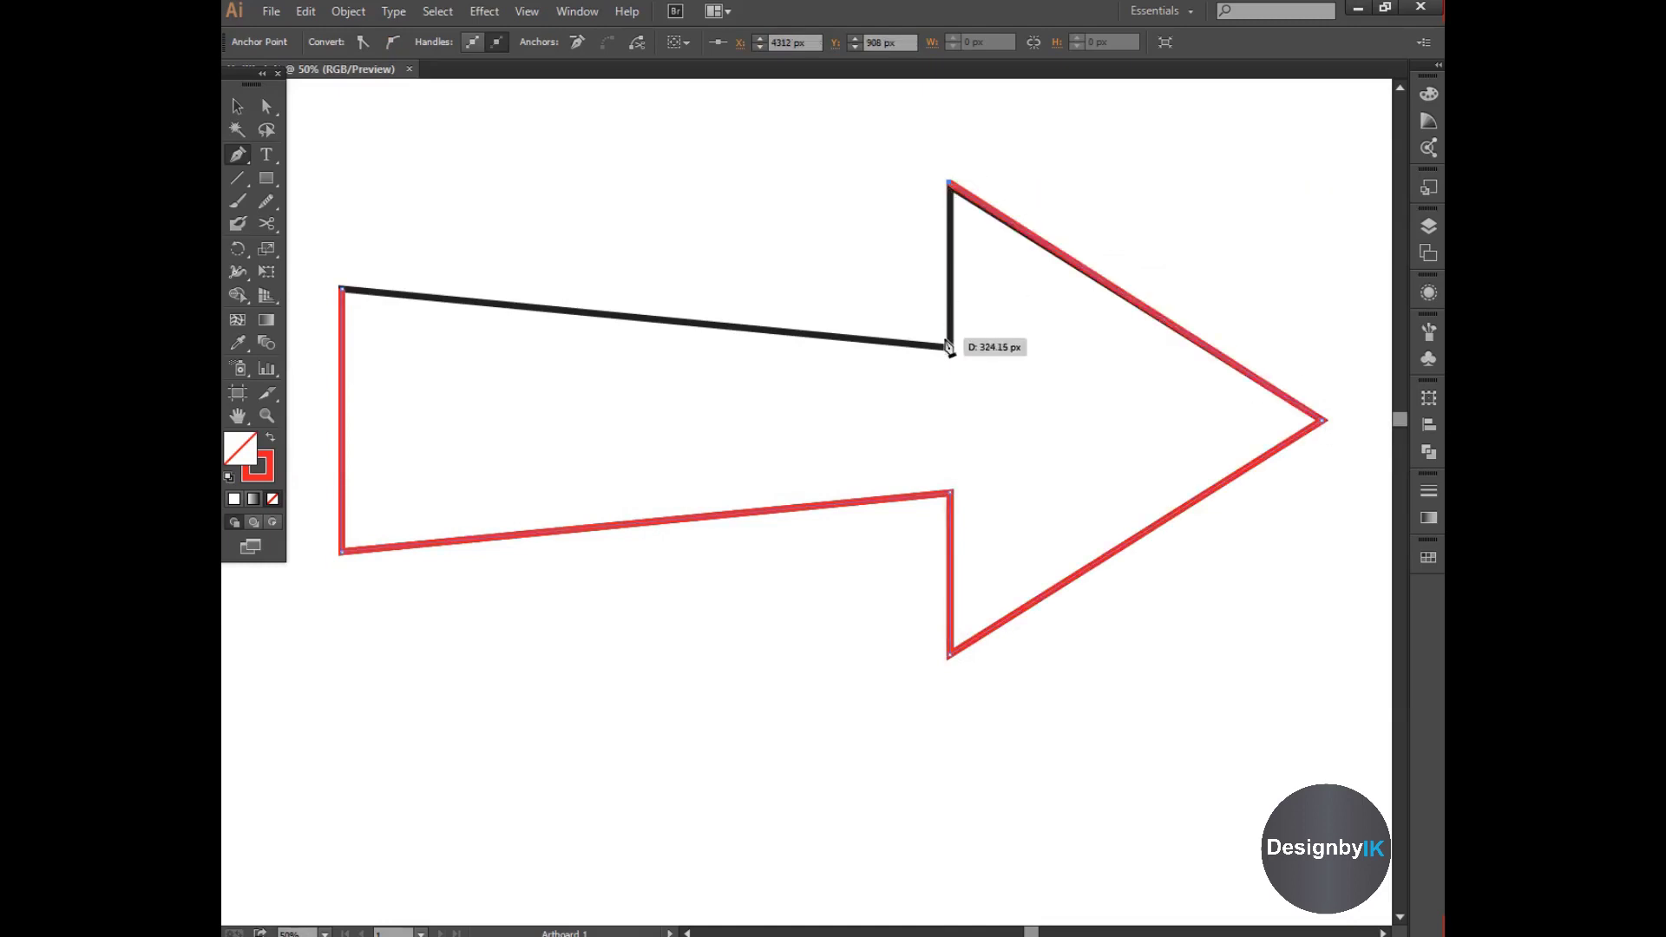
pyautogui.click(950, 349)
pyautogui.click(343, 291)
pyautogui.click(237, 106)
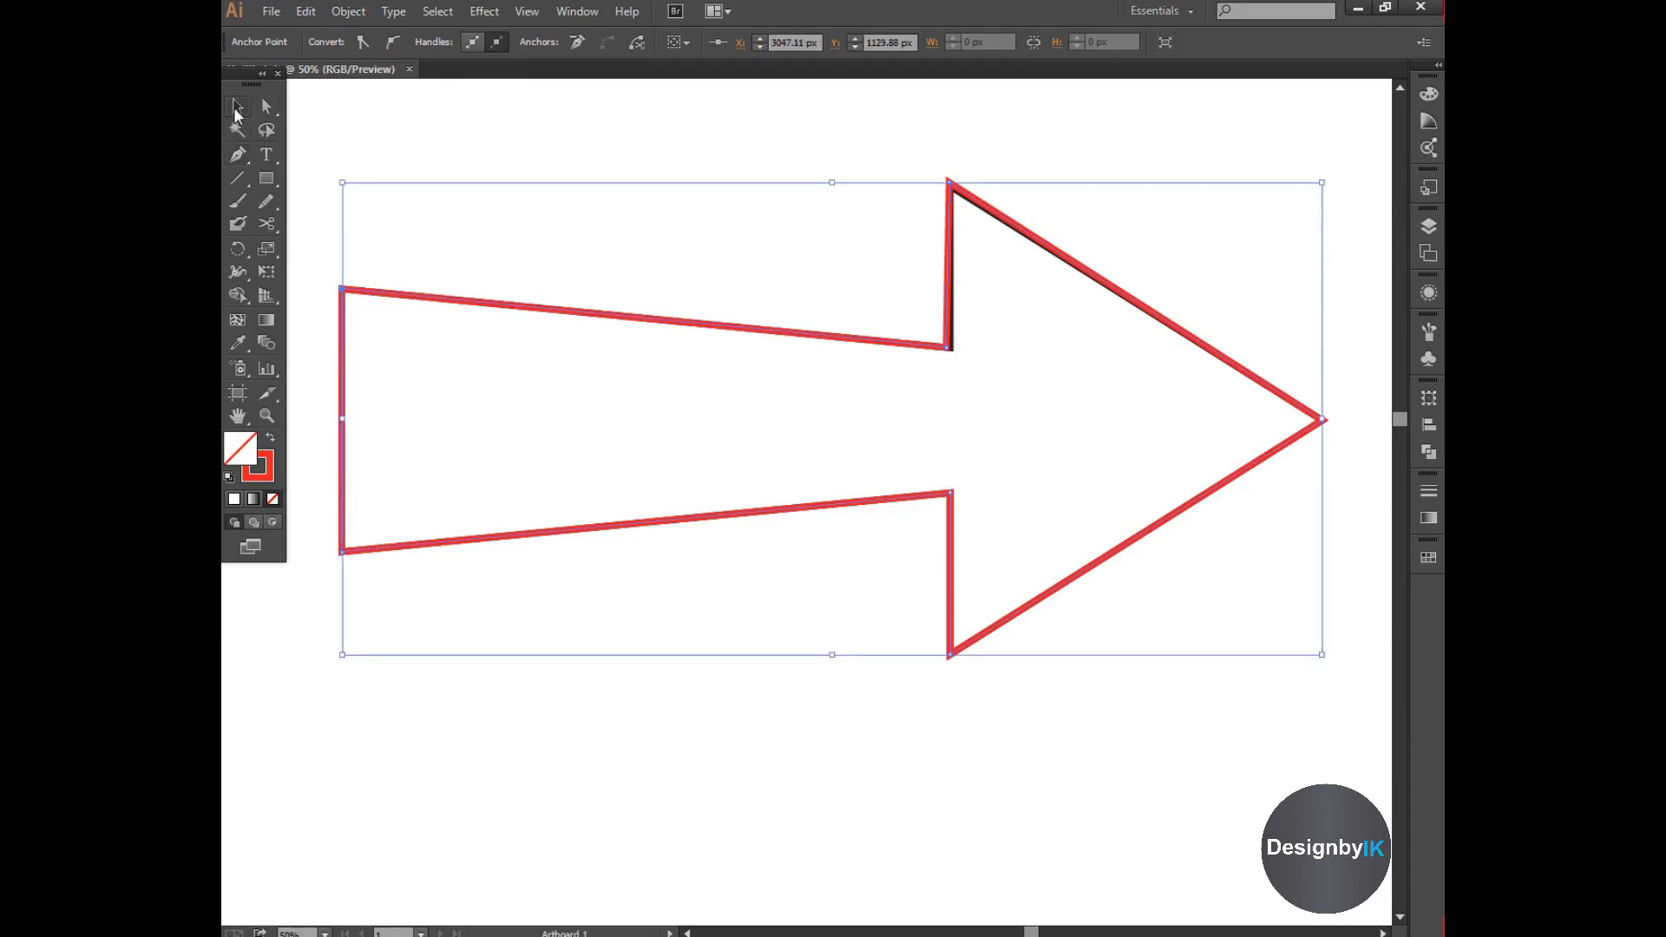
pyautogui.click(606, 177)
# Move the red arrow tracing above its black template and delete it
pyautogui.scroll(-3, 646, 313)
pyautogui.moveTo(744, 269); pyautogui.dragTo(829, 133)
pyautogui.click(909, 350)
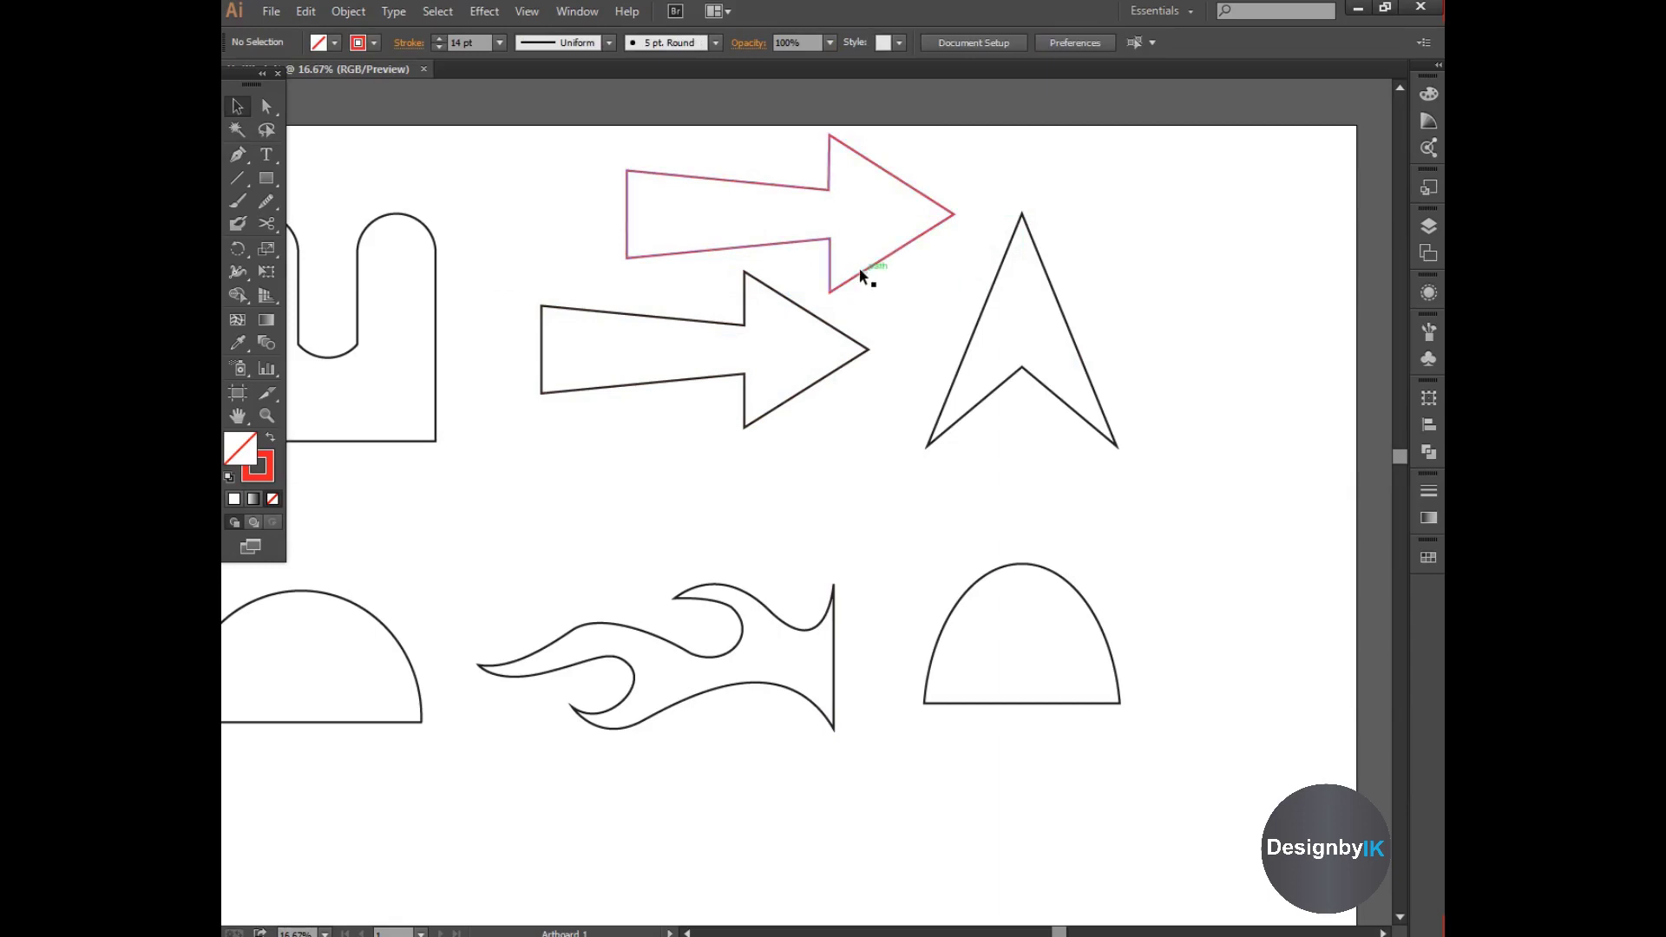
pyautogui.moveTo(757, 141); pyautogui.dragTo(871, 208)
pyautogui.press('Delete')
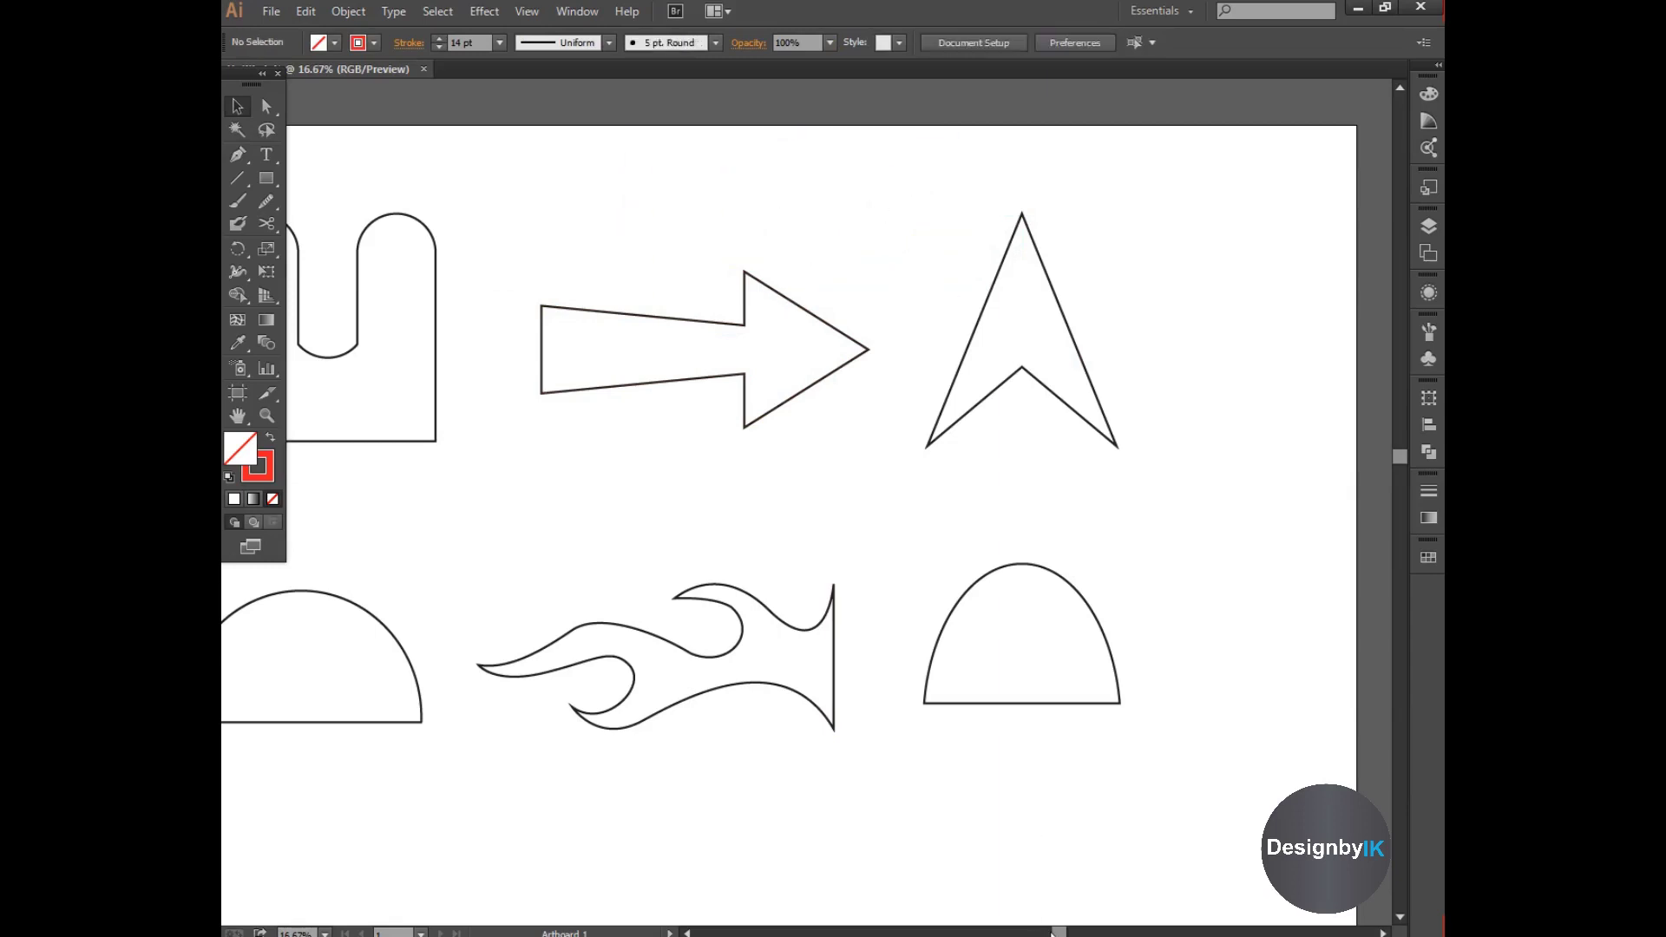
# Trace the notched arrowhead template with the Pen tool as a closed four-corner path starting at its apex, then deselect it
pyautogui.moveTo(1050, 932); pyautogui.dragTo(1064, 932)
pyautogui.scroll(2, 1028, 339)
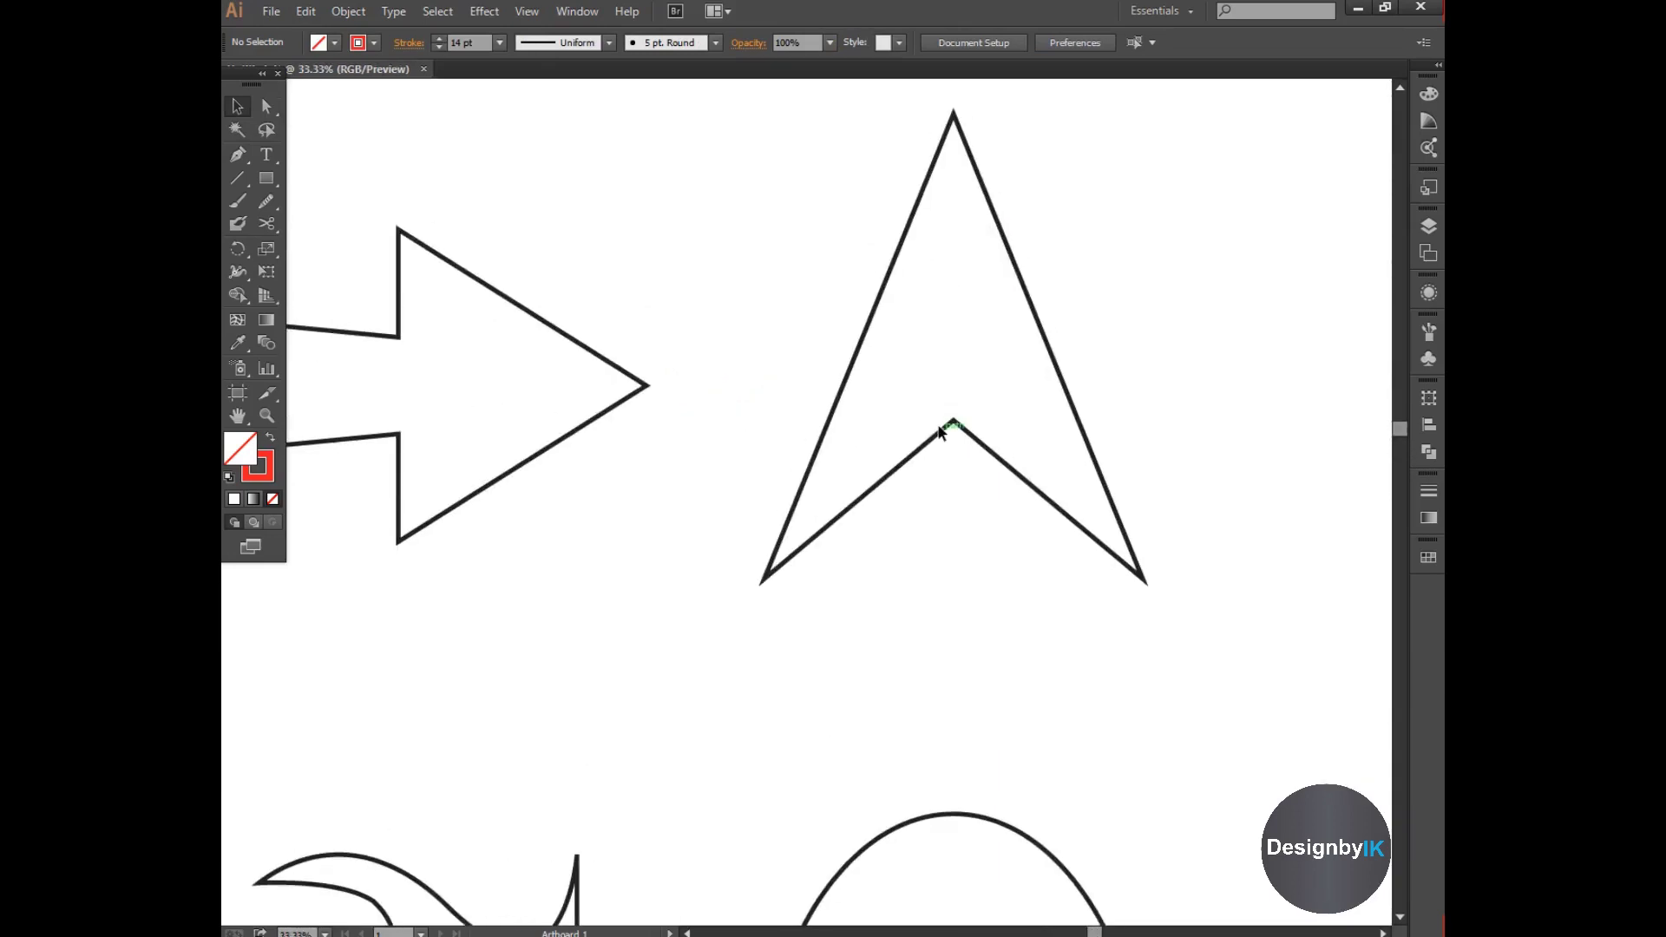
pyautogui.moveTo(240, 158); pyautogui.dragTo(296, 152)
pyautogui.scroll(1, 1091, 356)
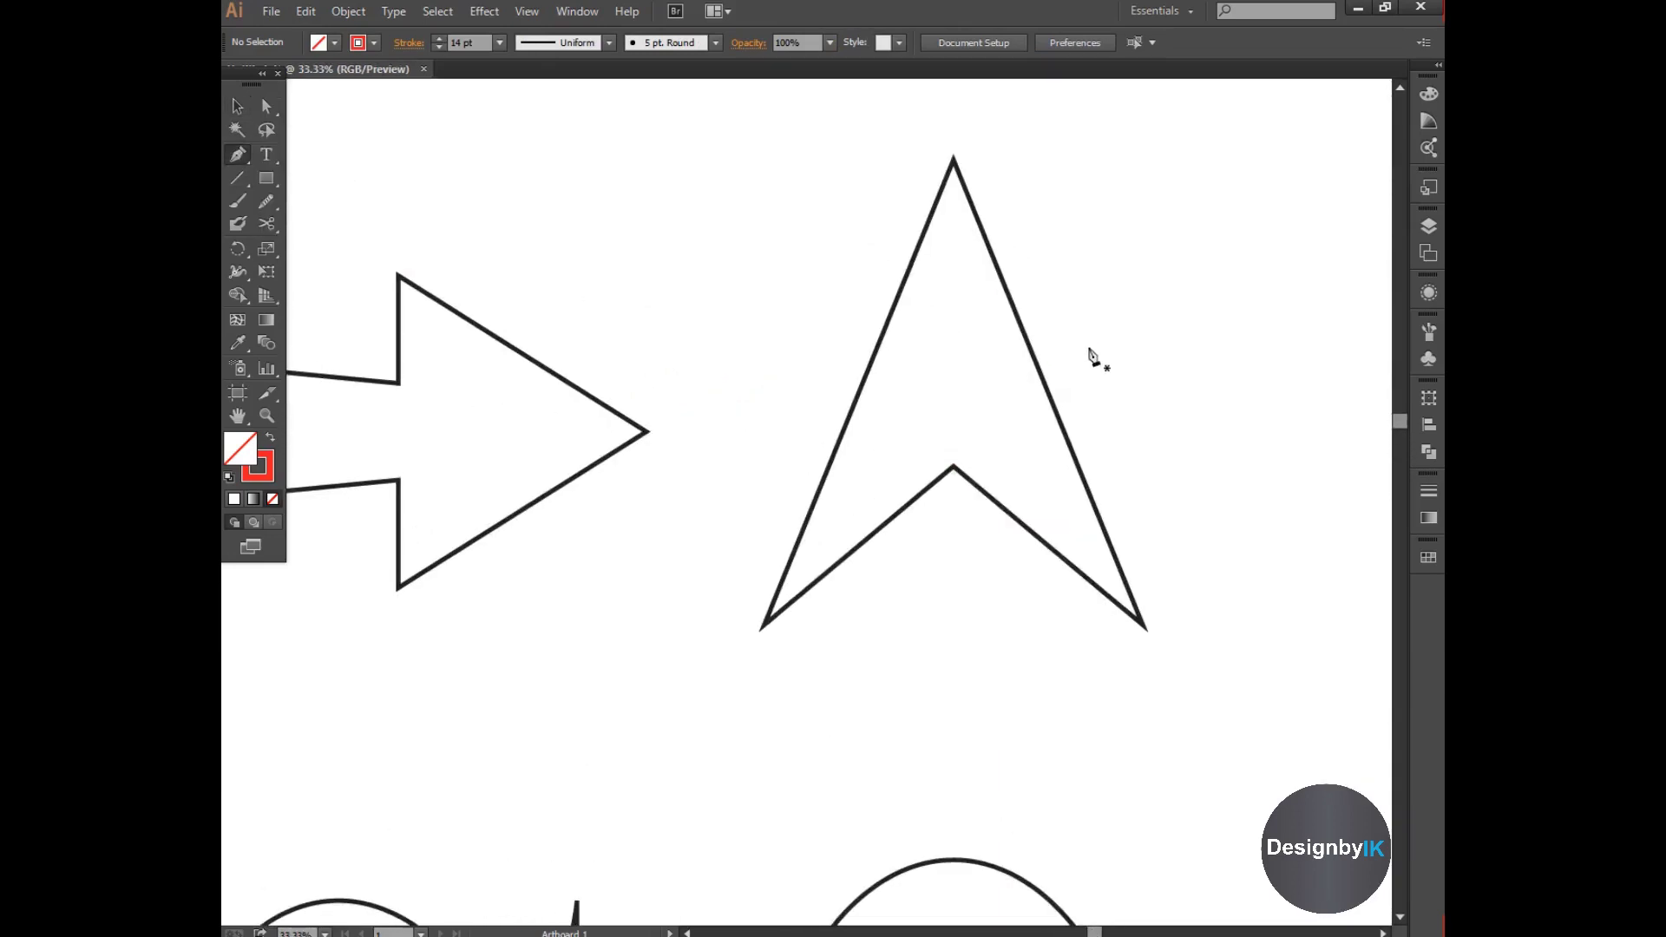
pyautogui.click(953, 159)
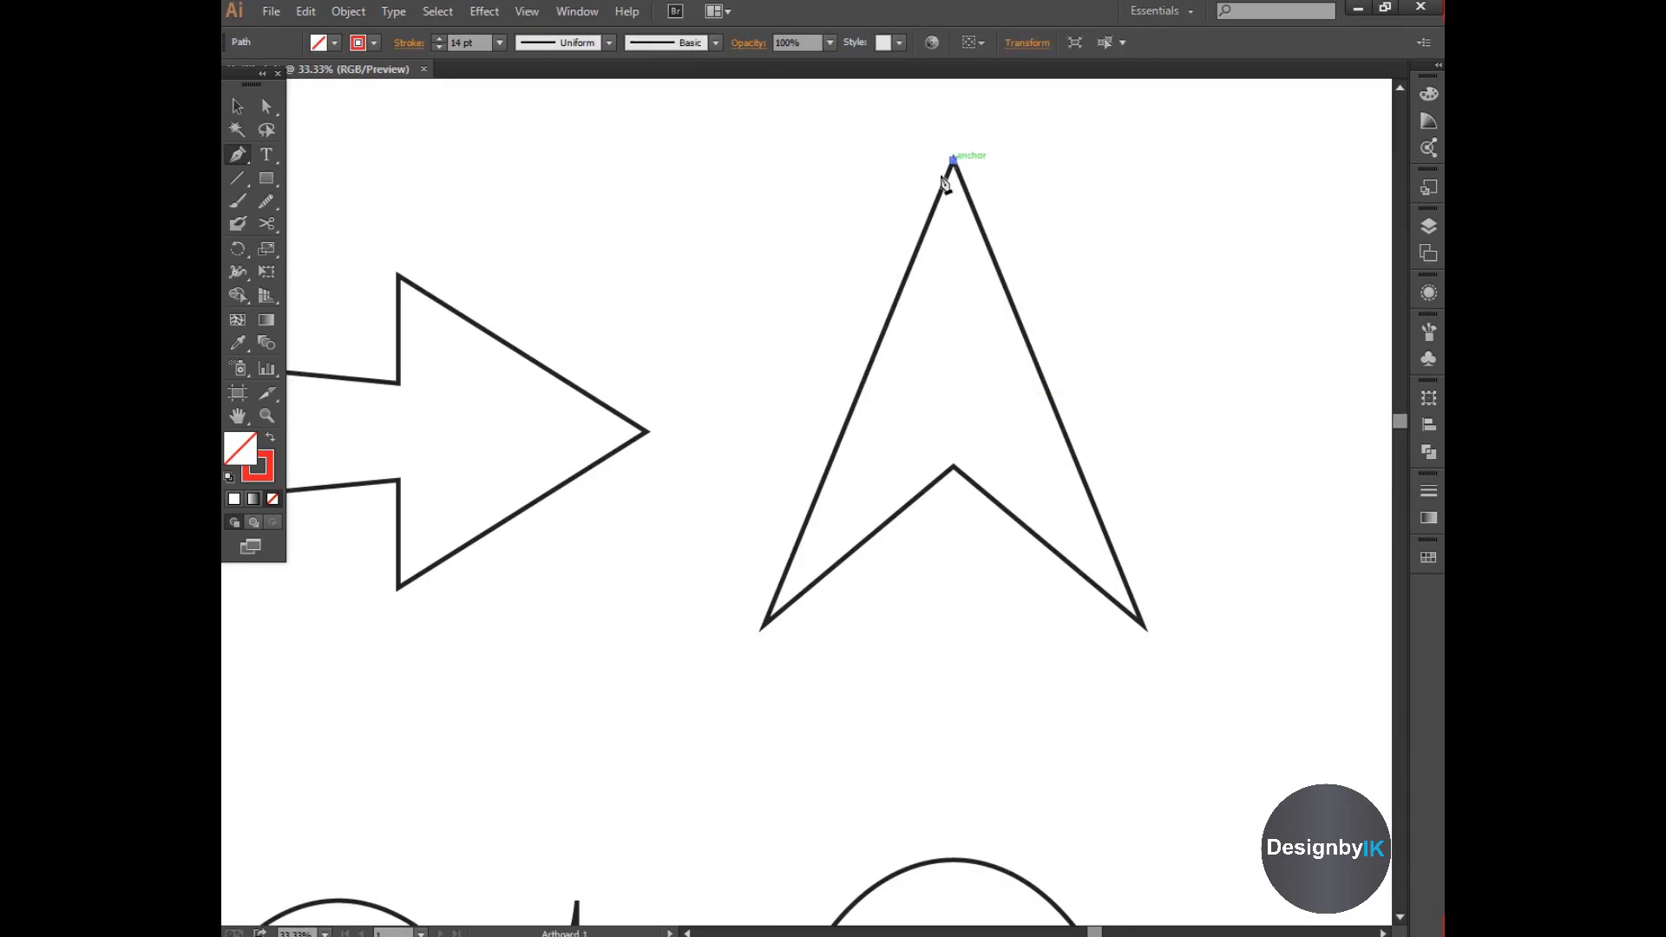
pyautogui.click(762, 622)
pyautogui.click(954, 468)
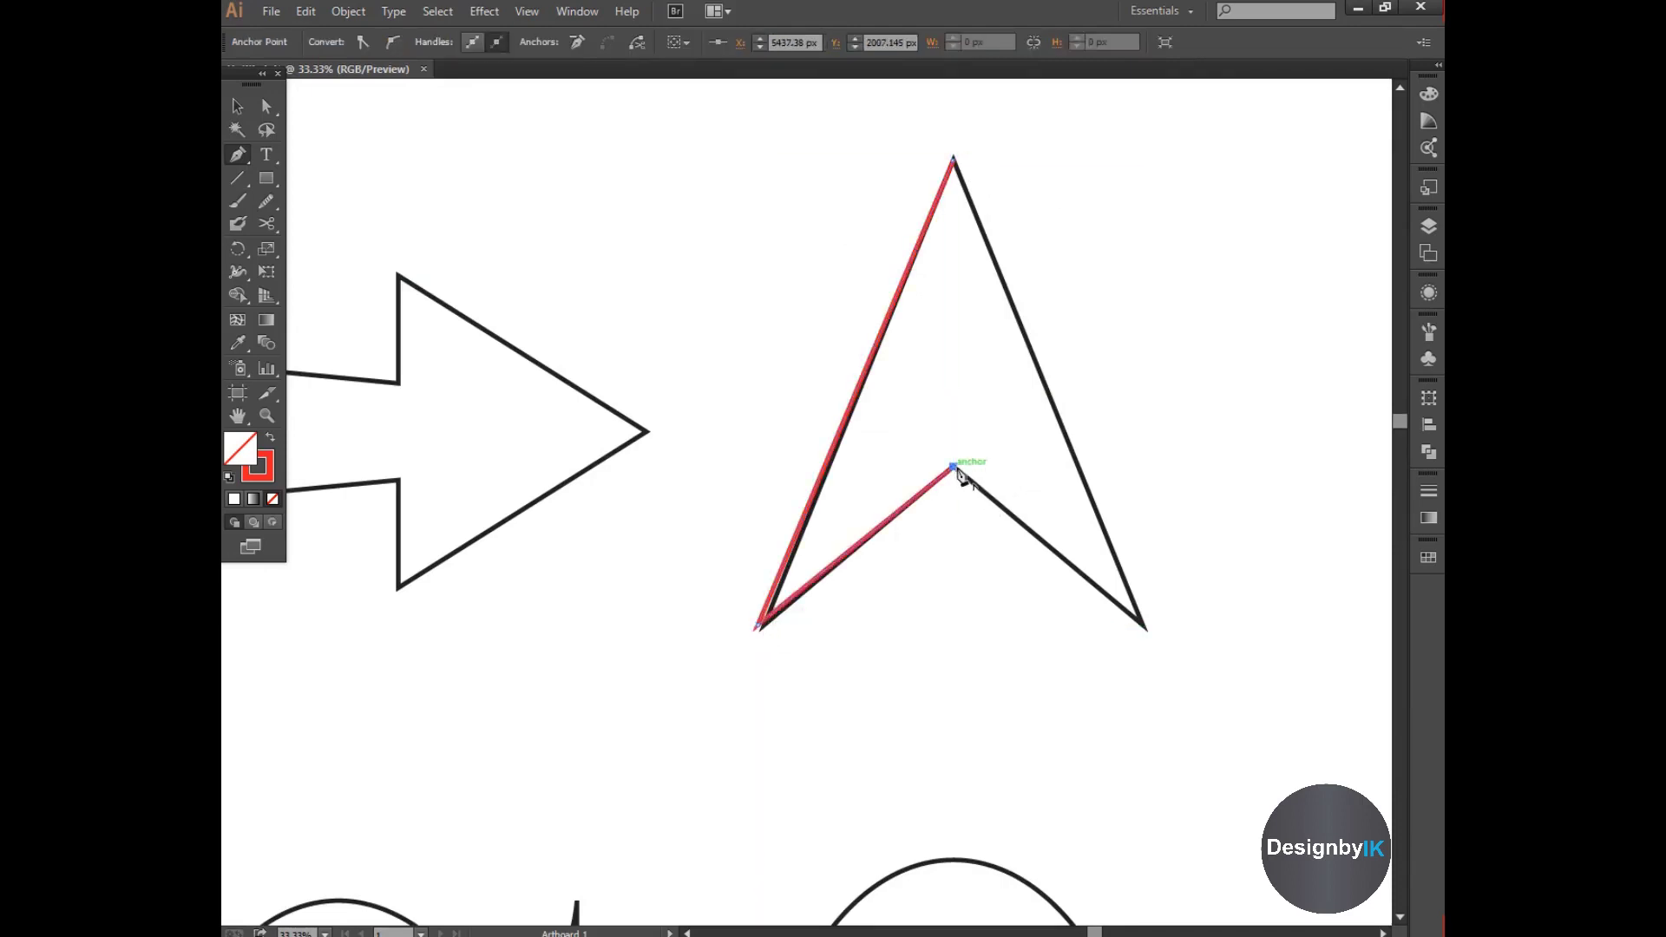
pyautogui.click(1142, 624)
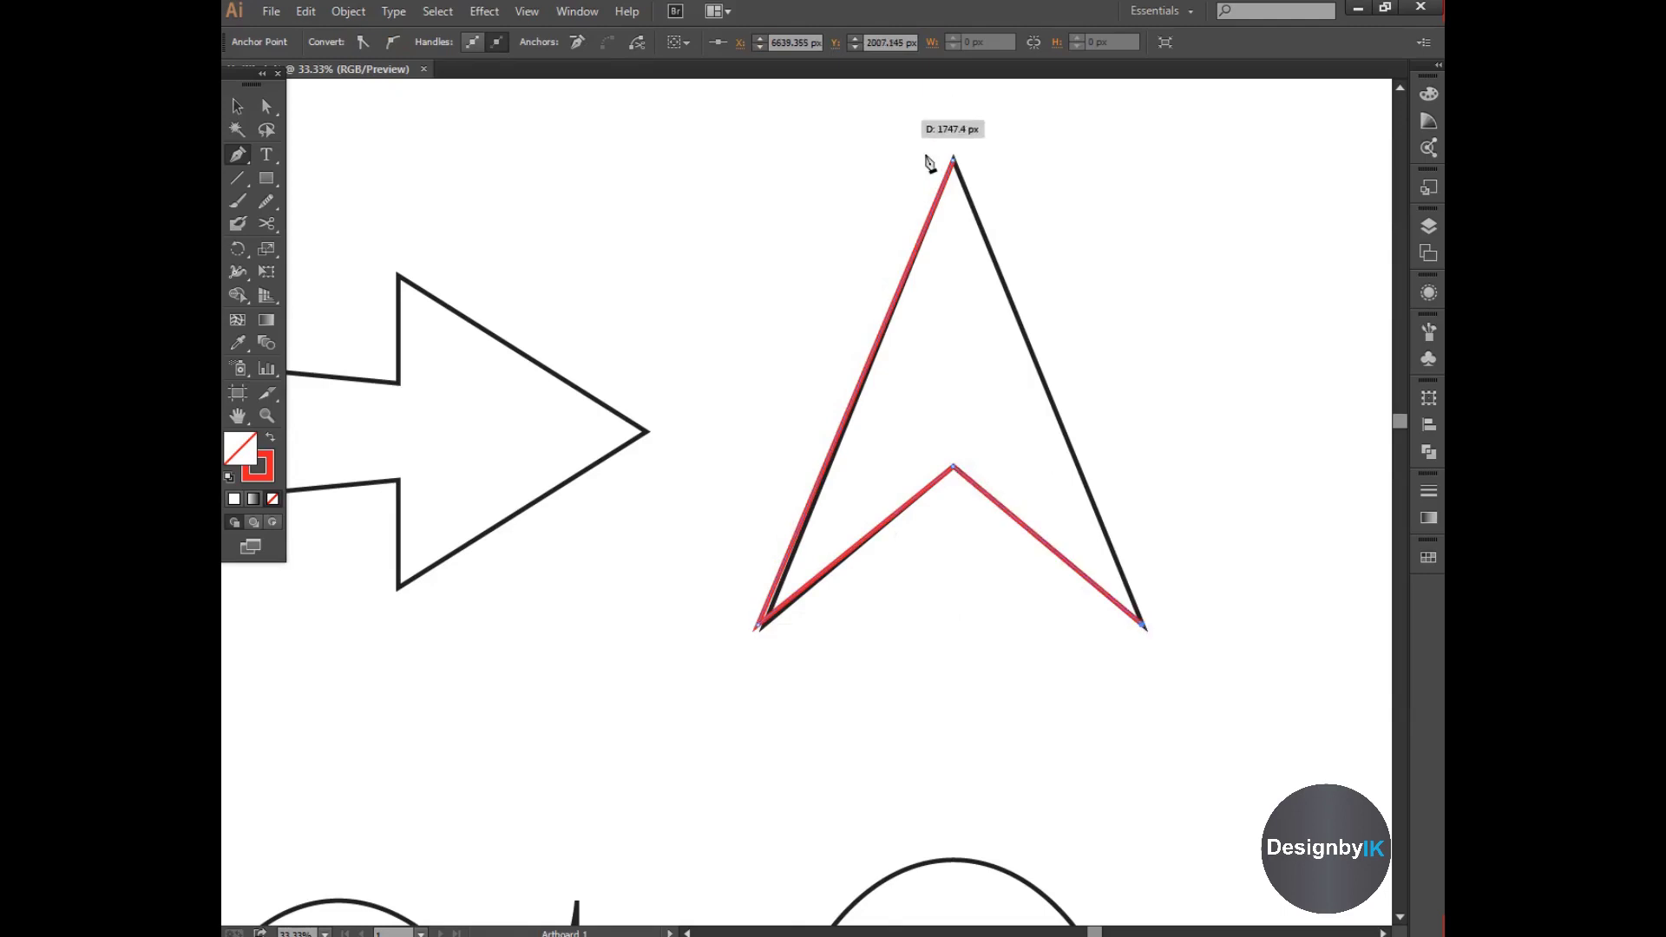
pyautogui.click(953, 160)
pyautogui.click(238, 108)
pyautogui.click(740, 303)
# Move the red arrowhead tracing up and to the right of its black template and set its stroke corners to Round Join
pyautogui.scroll(-2, 754, 303)
pyautogui.moveTo(836, 391); pyautogui.dragTo(1032, 337)
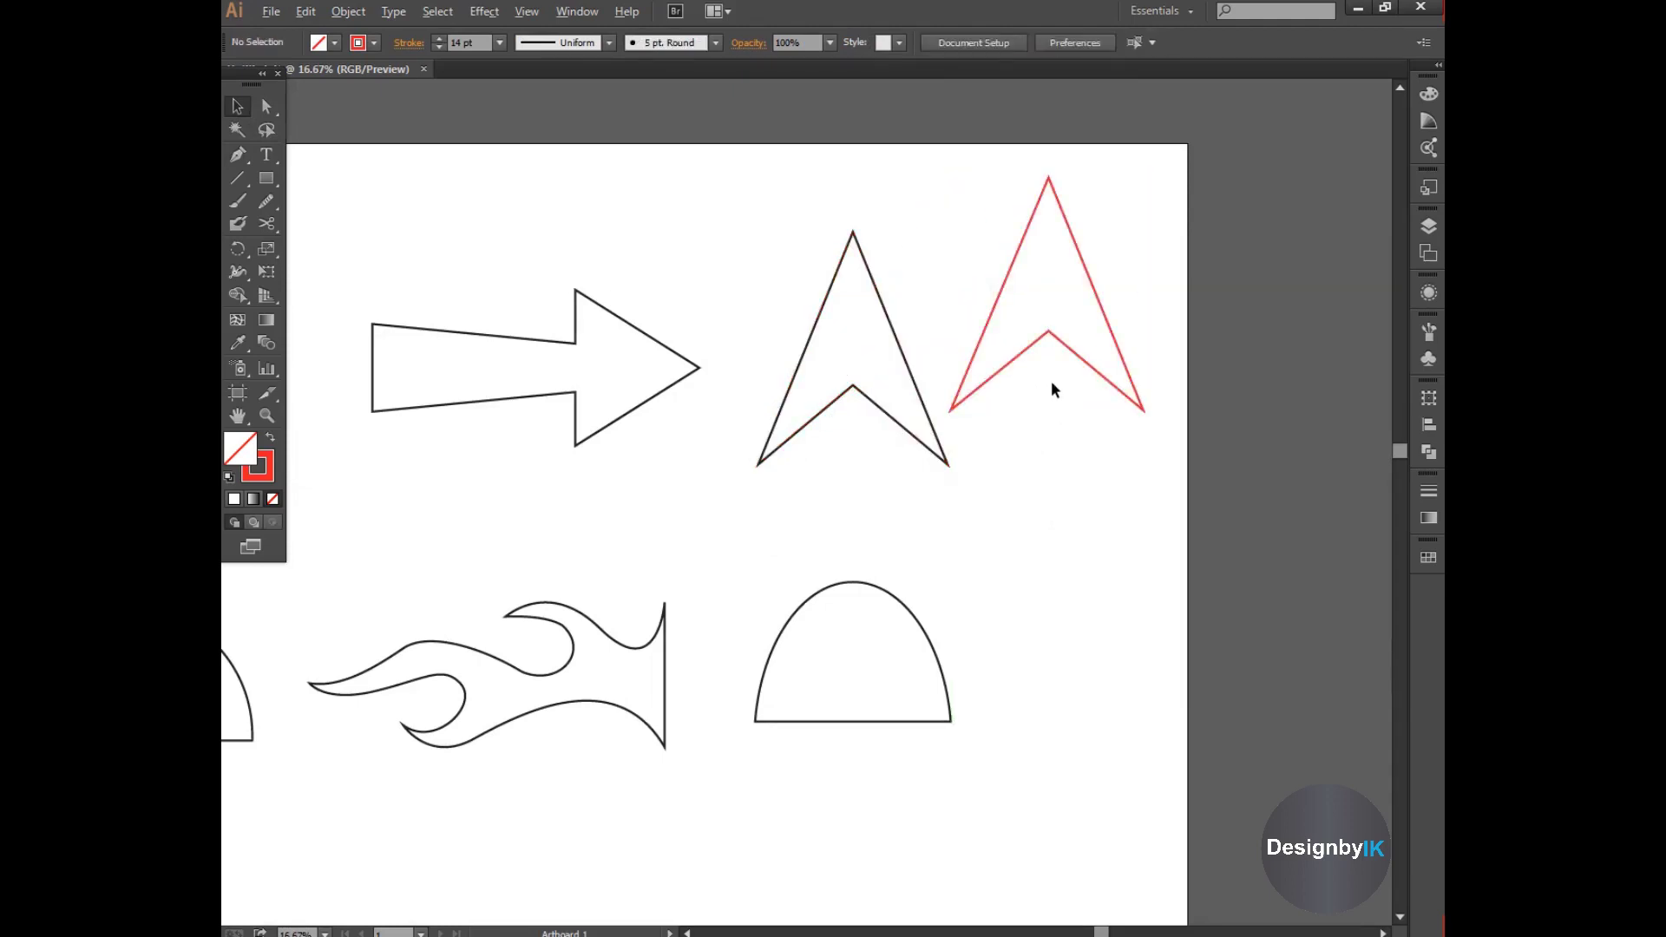
pyautogui.scroll(3, 1053, 383)
pyautogui.click(747, 461)
pyautogui.click(729, 450)
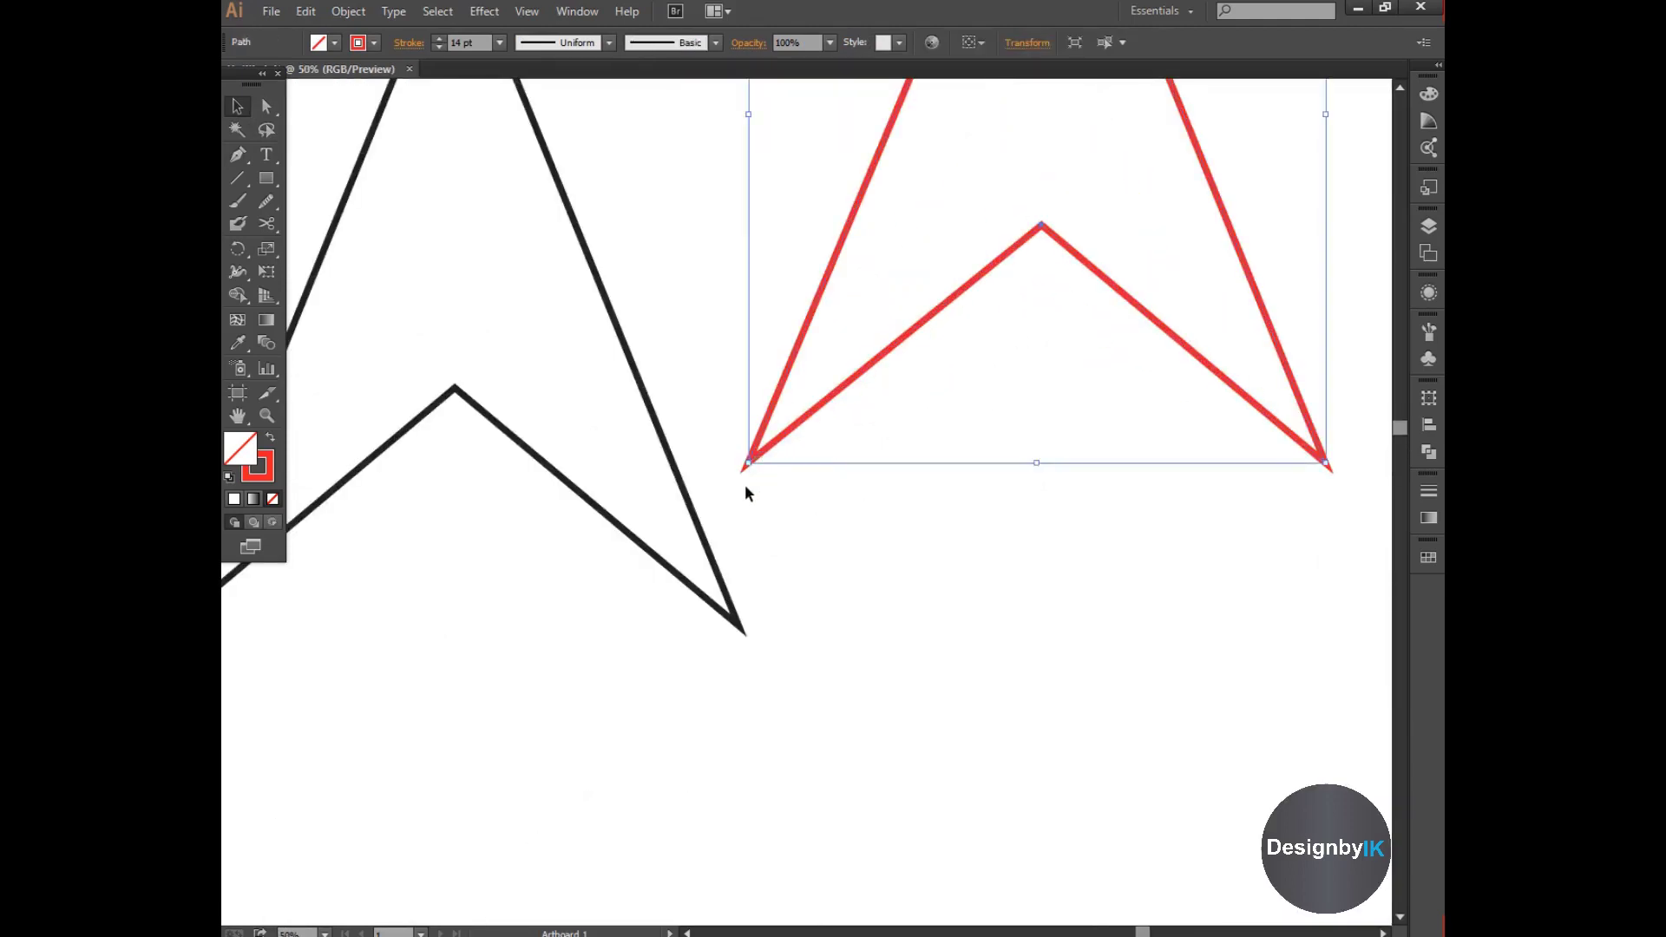
pyautogui.click(266, 105)
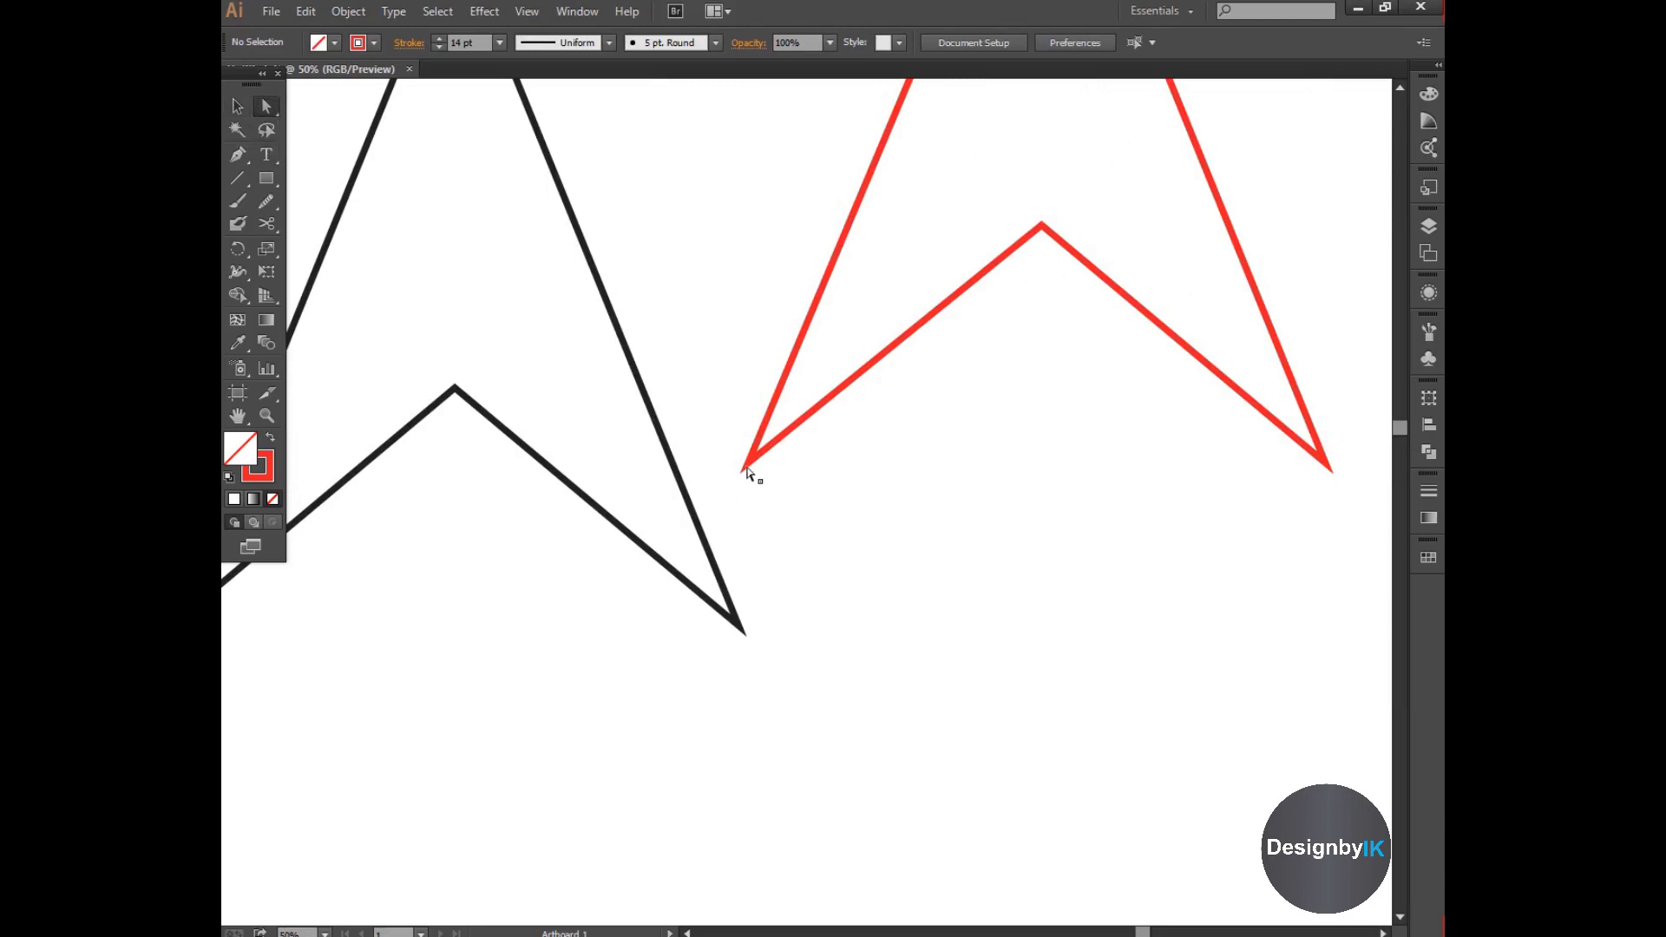
pyautogui.click(240, 107)
pyautogui.moveTo(763, 219)
pyautogui.mouseDown()
pyautogui.moveTo(889, 321)
pyautogui.moveTo(743, 369)
pyautogui.mouseUp()
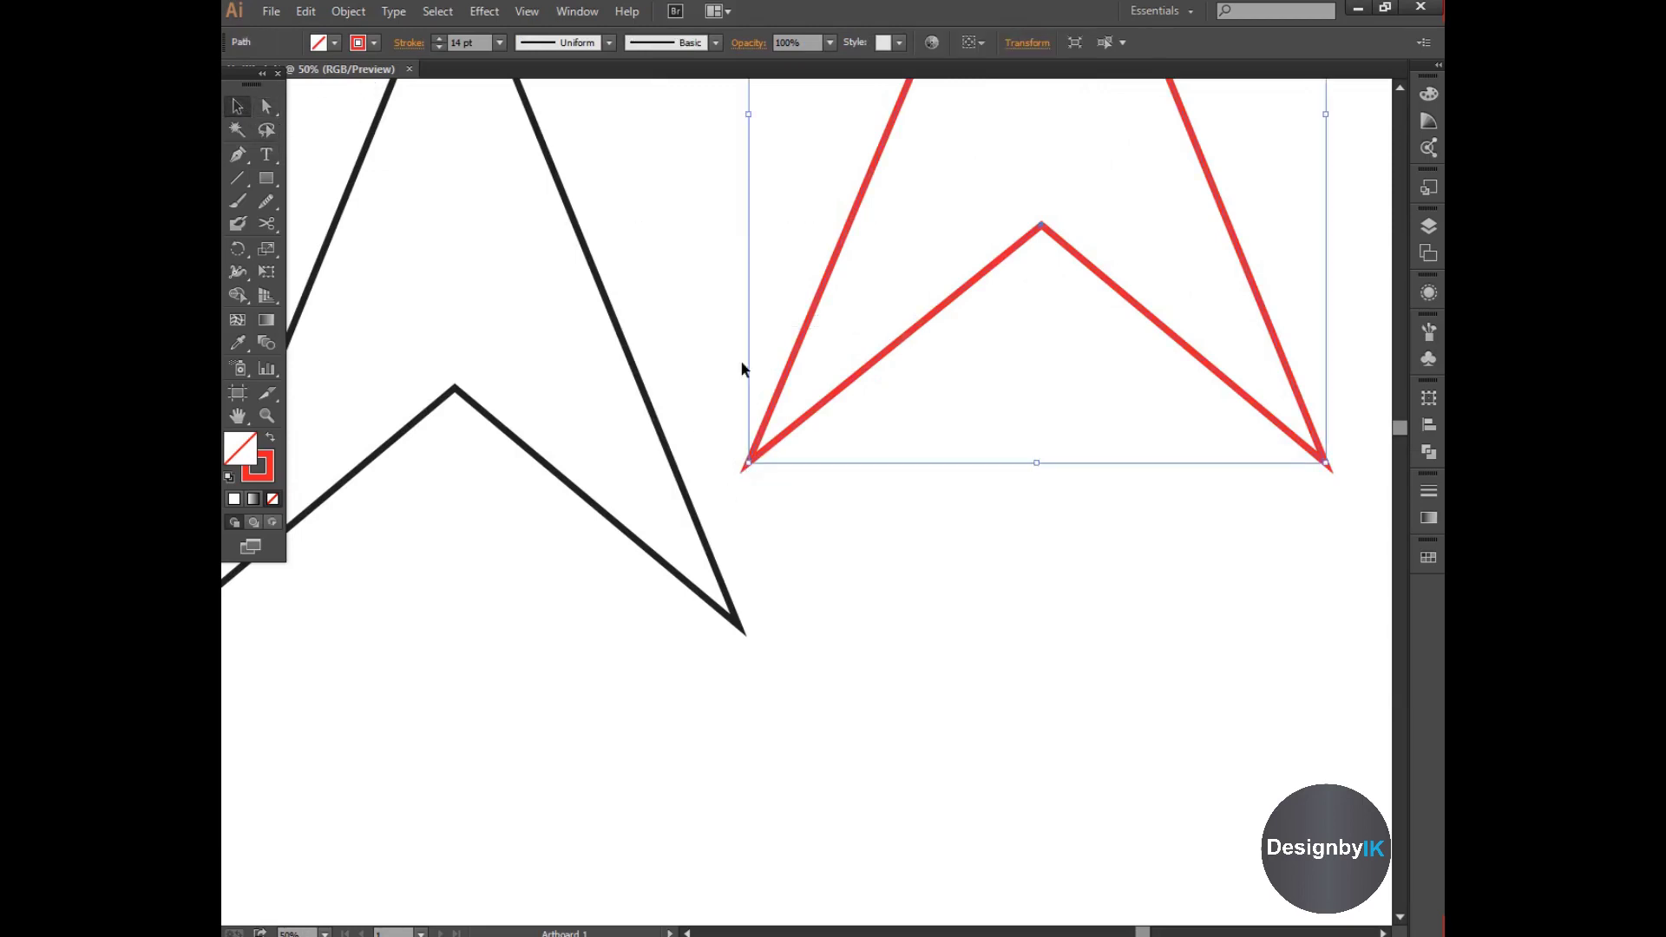
pyautogui.click(409, 44)
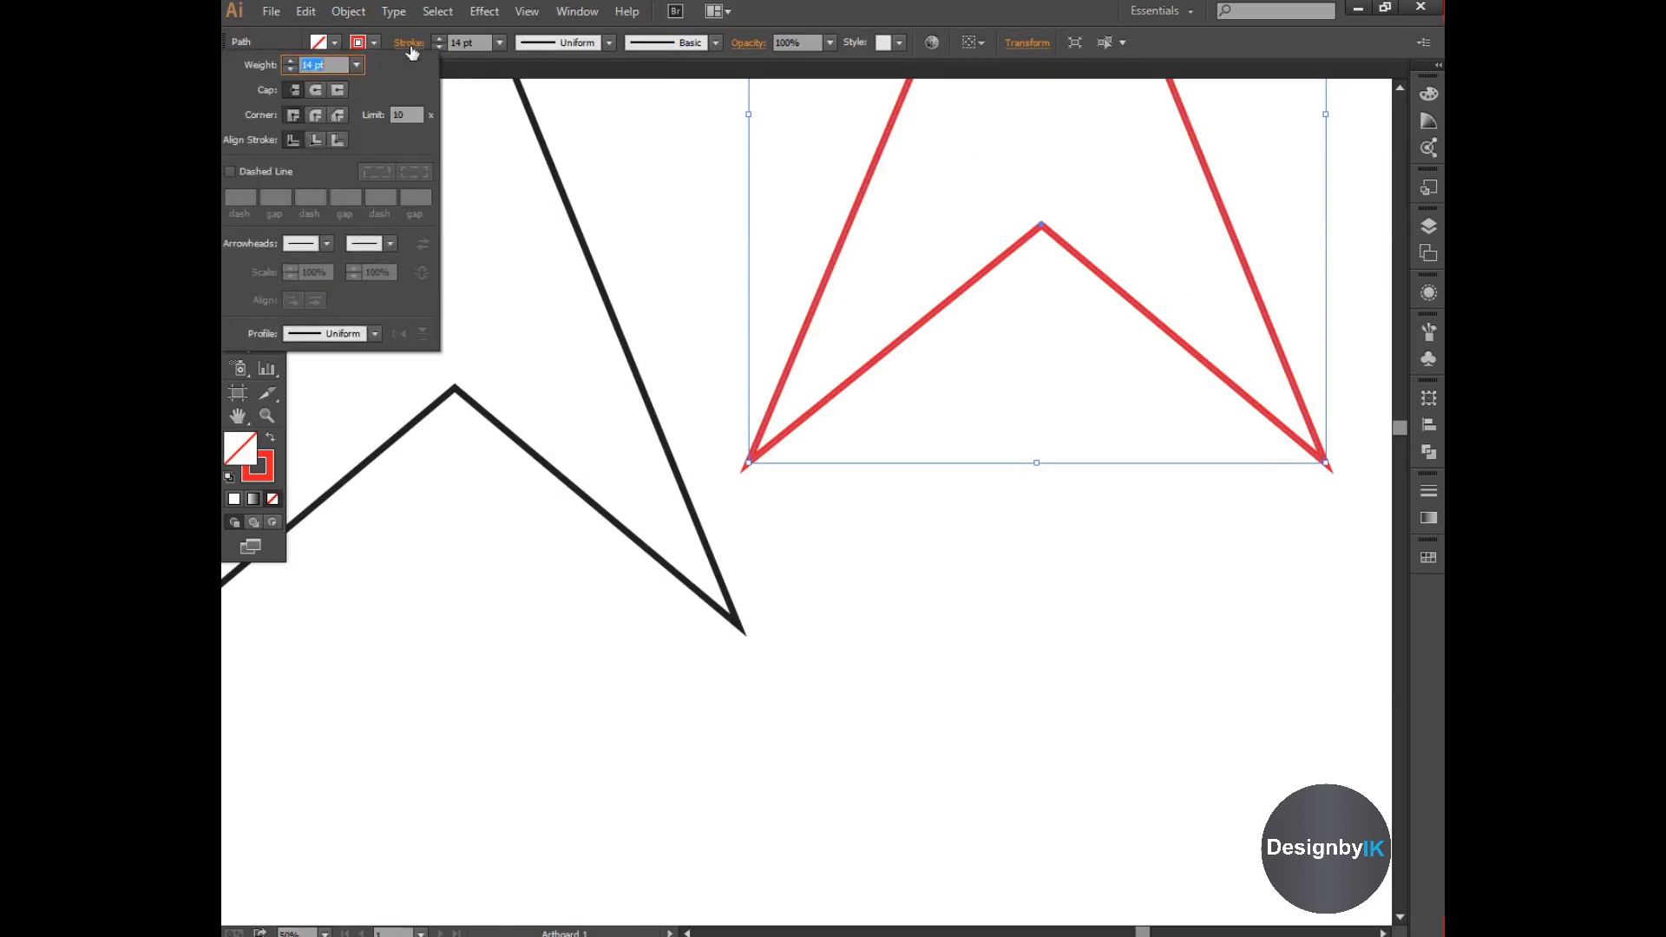
pyautogui.click(314, 116)
pyautogui.click(1022, 538)
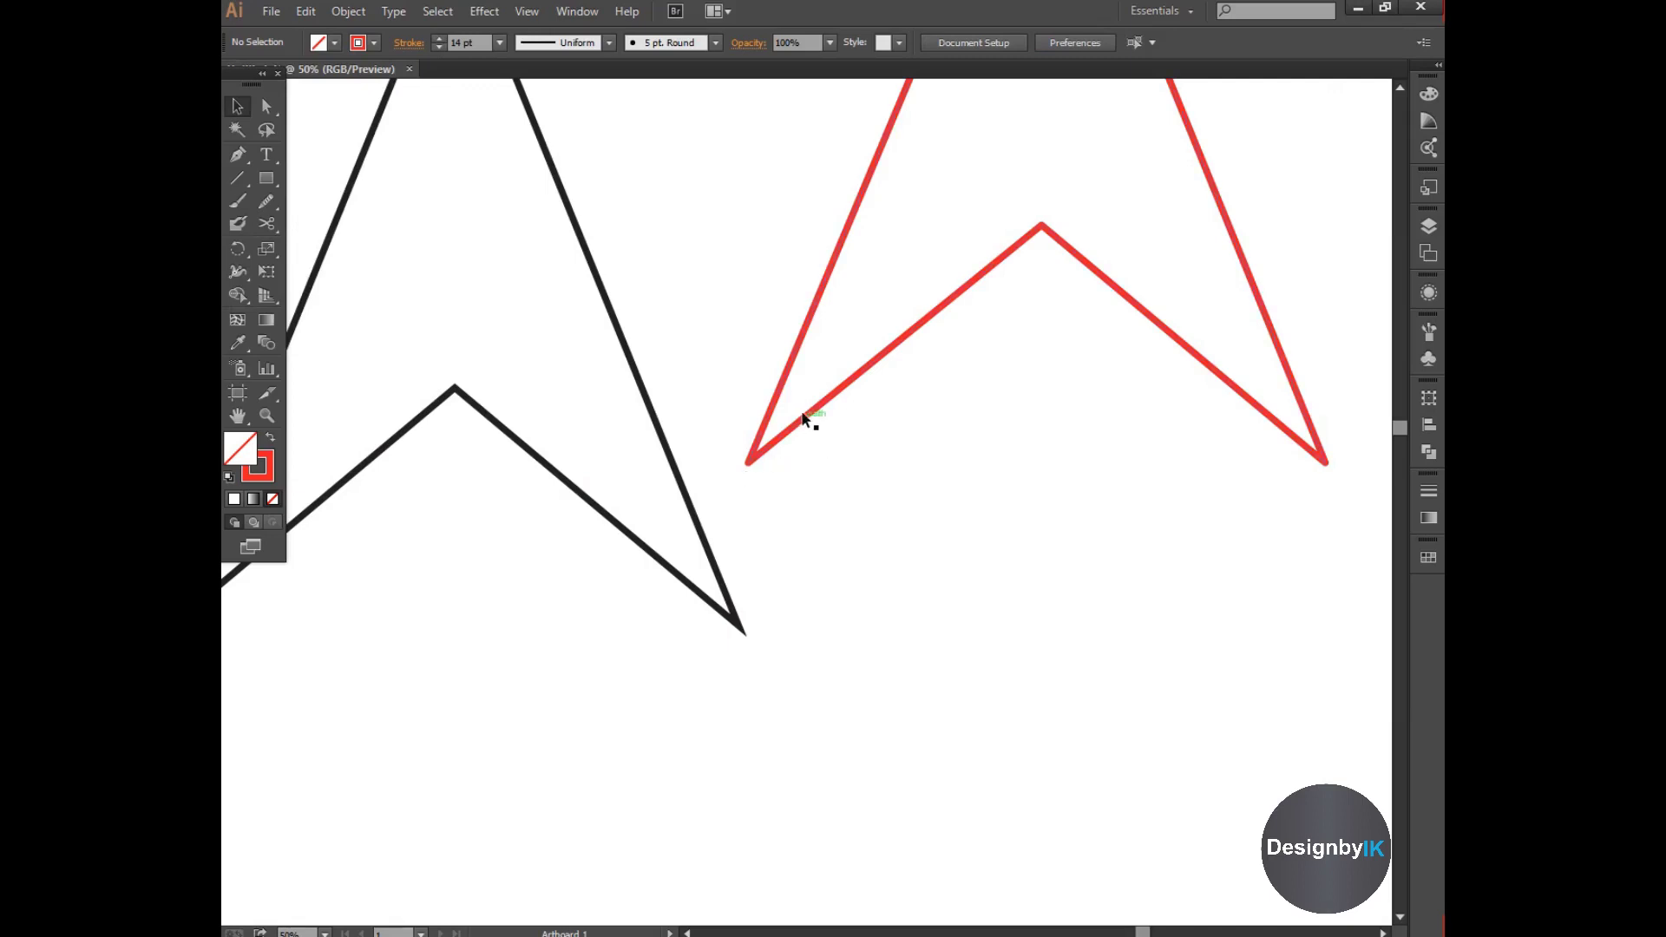
# Delete the red arrowhead tracing, leaving the black template in place
pyautogui.scroll(-3, 883, 465)
pyautogui.moveTo(834, 256); pyautogui.dragTo(1026, 435)
pyautogui.press('Delete')
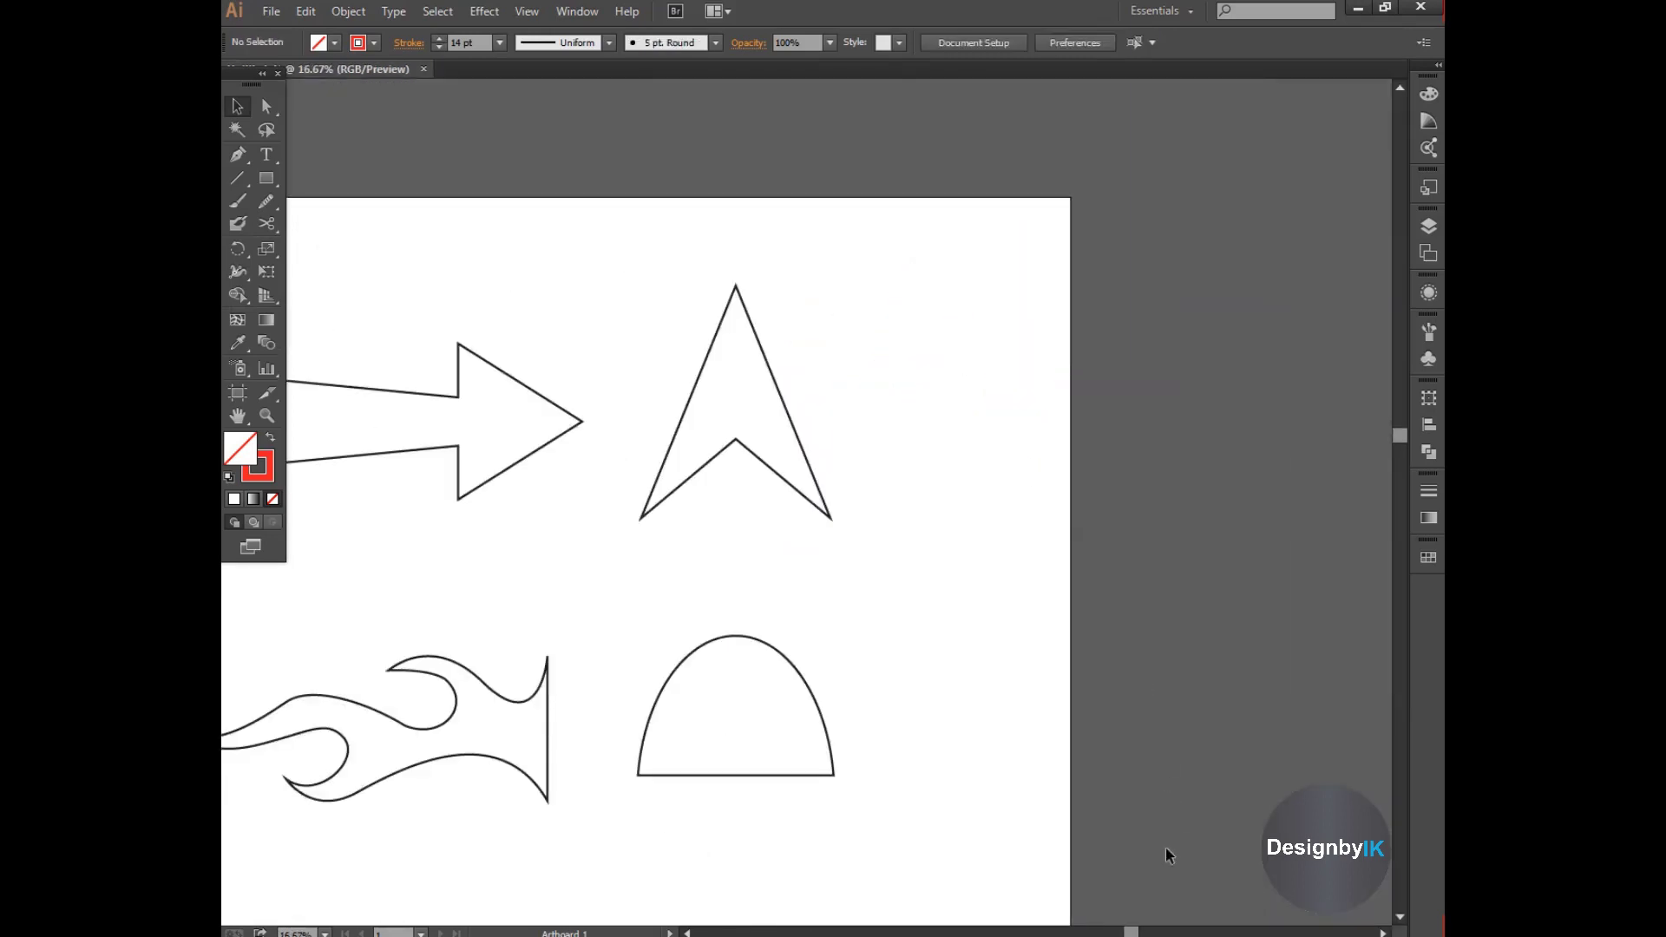
# Activate the Pen tool for tracing the tall dome template below the arrowhead
pyautogui.moveTo(1130, 934); pyautogui.dragTo(1072, 912)
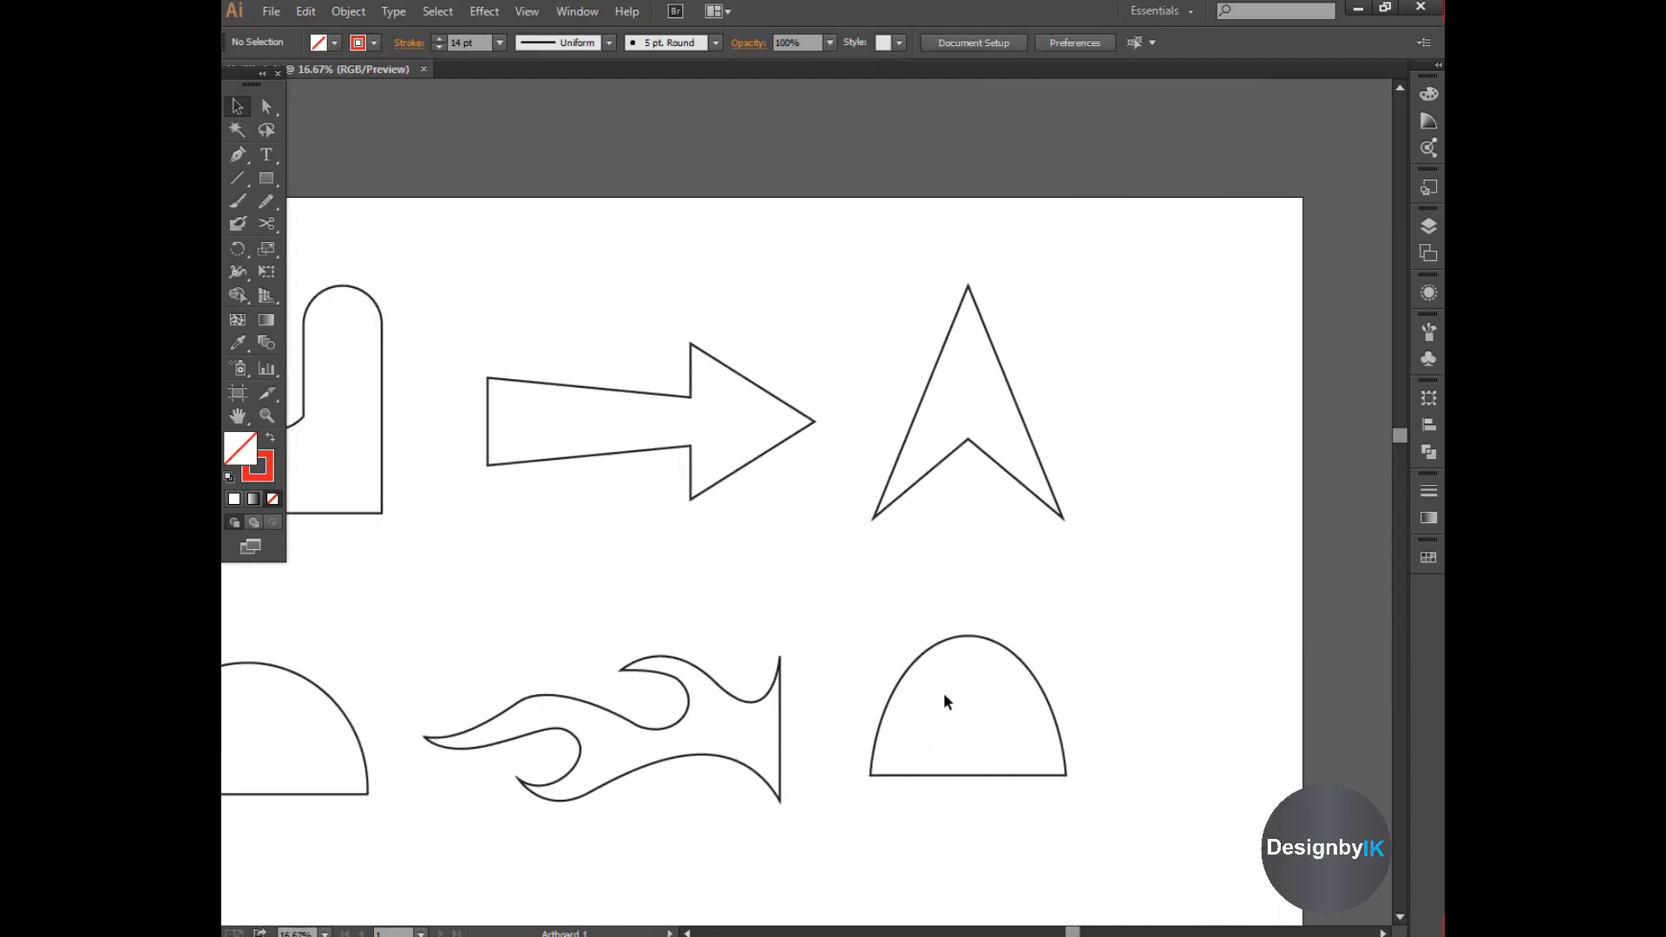
pyautogui.scroll(-1, 945, 695)
pyautogui.scroll(-1, 946, 699)
pyautogui.scroll(2, 1031, 642)
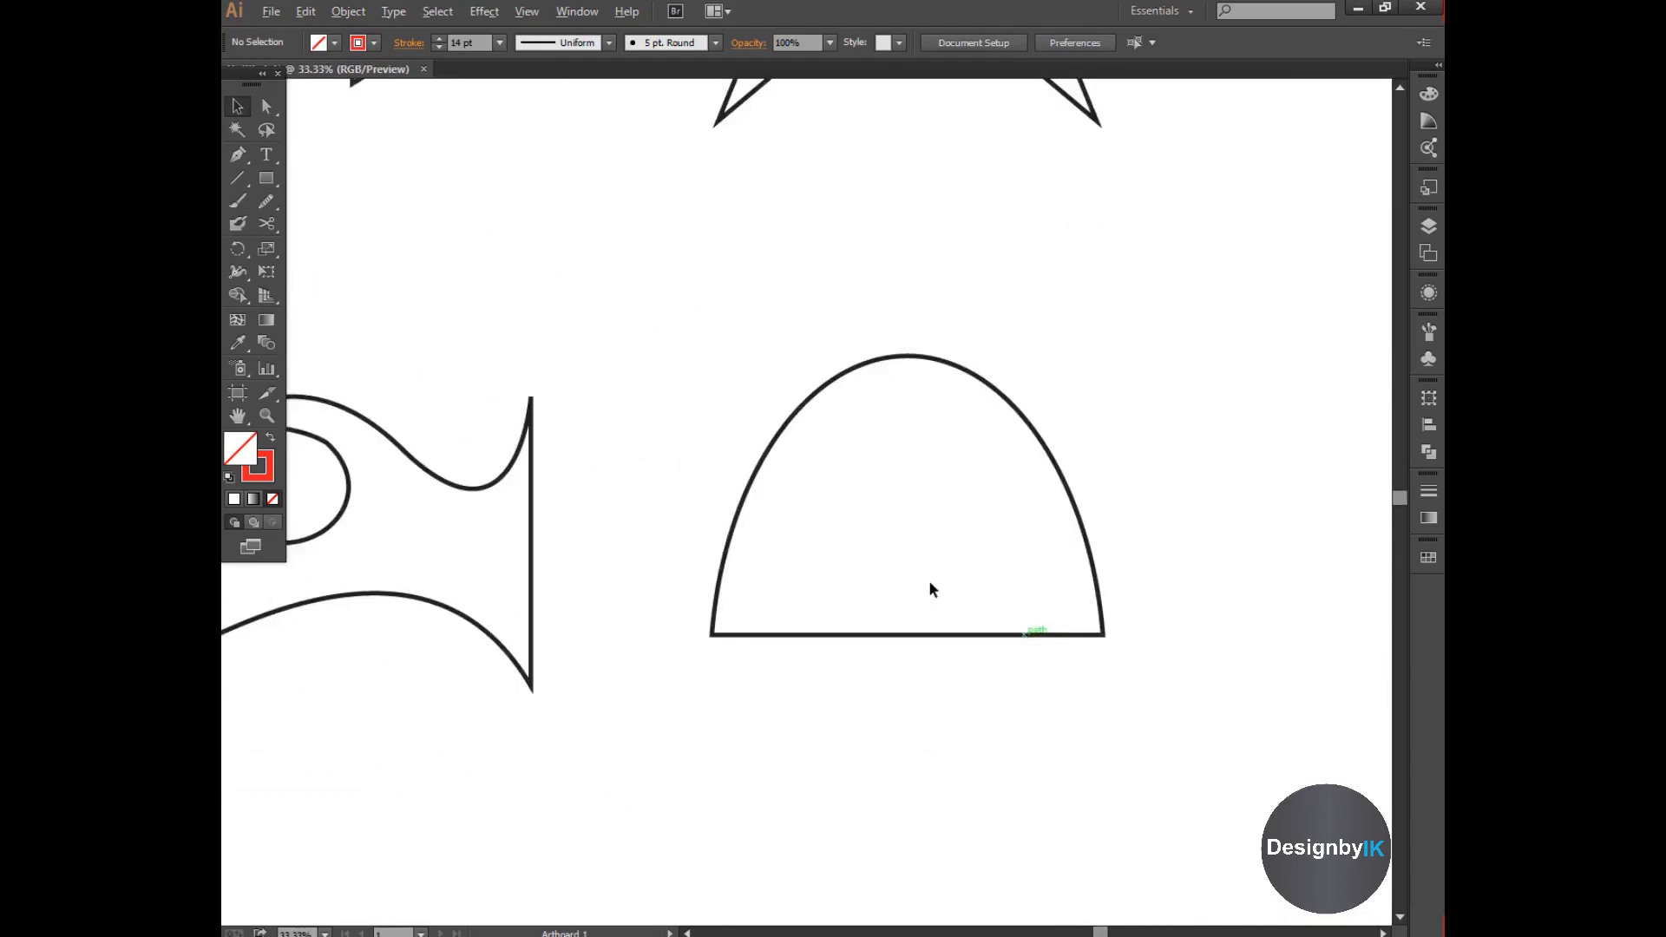
pyautogui.click(235, 156)
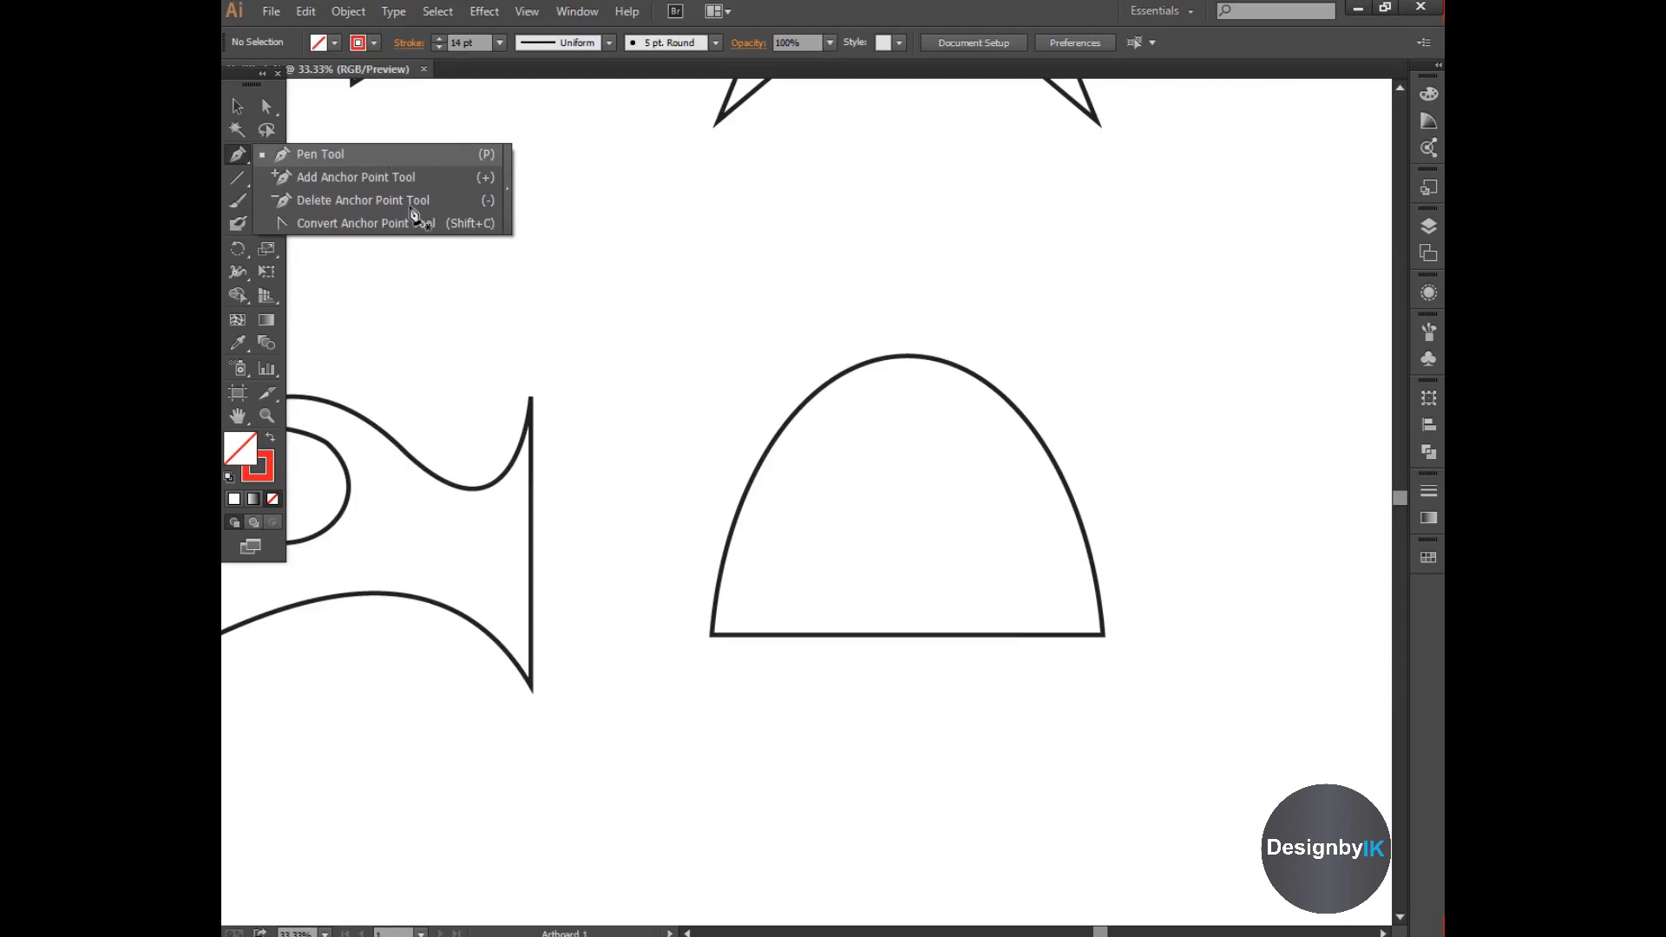
pyautogui.click(712, 635)
pyautogui.moveTo(712, 635); pyautogui.dragTo(713, 357)
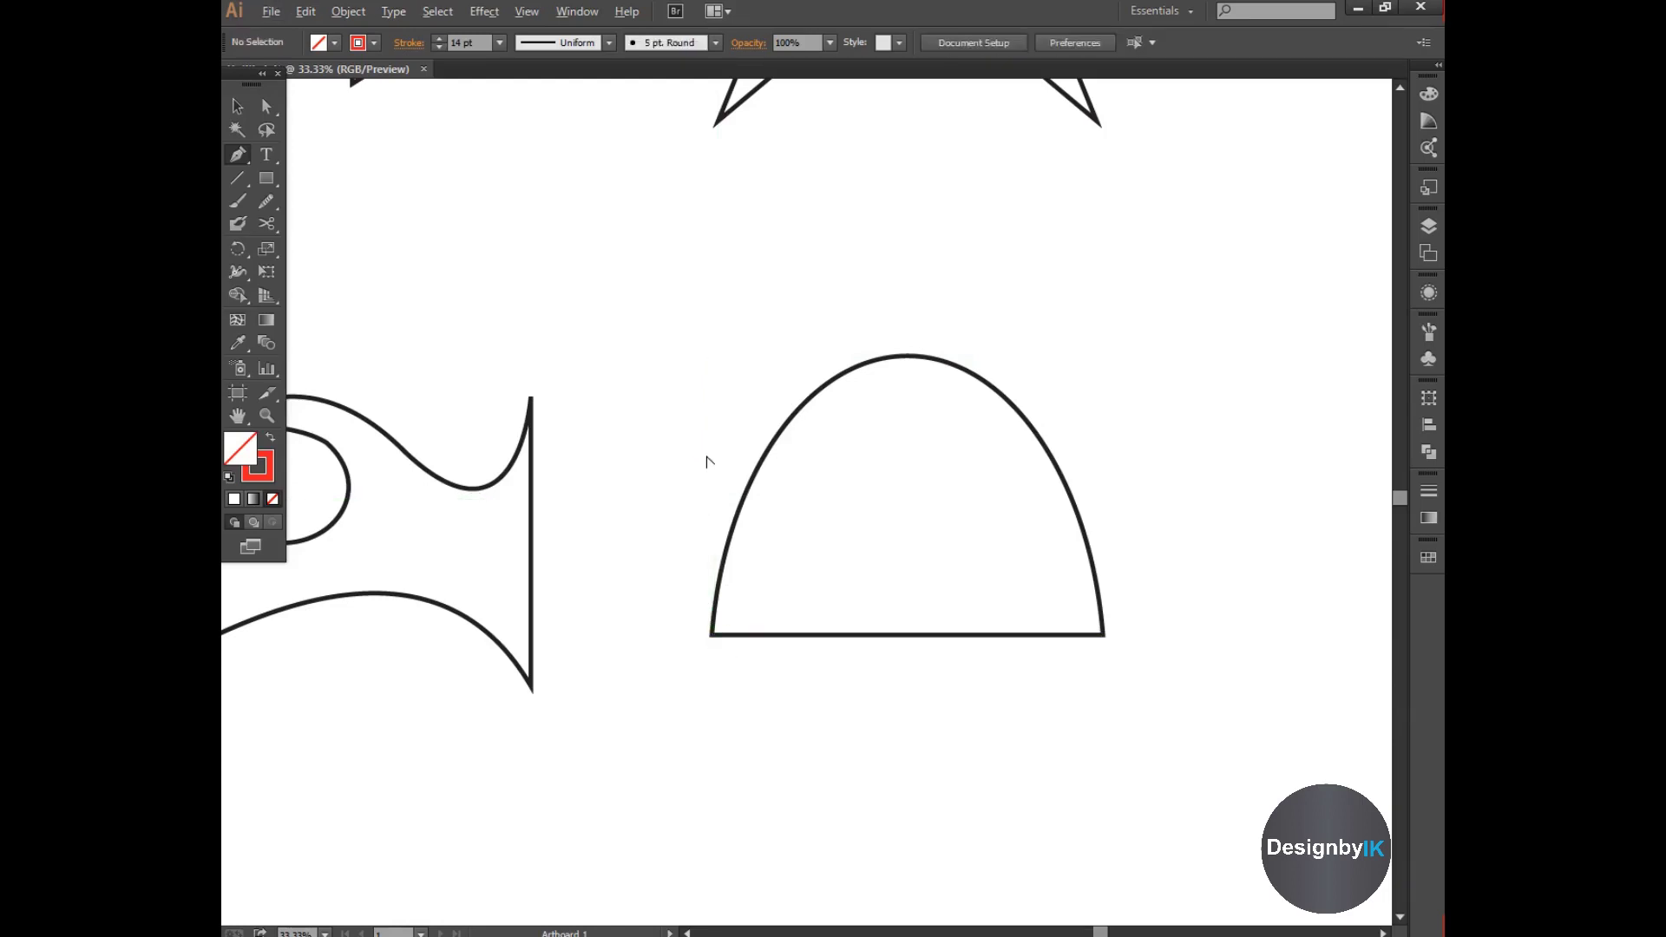
pyautogui.click(712, 633)
pyautogui.click(711, 407)
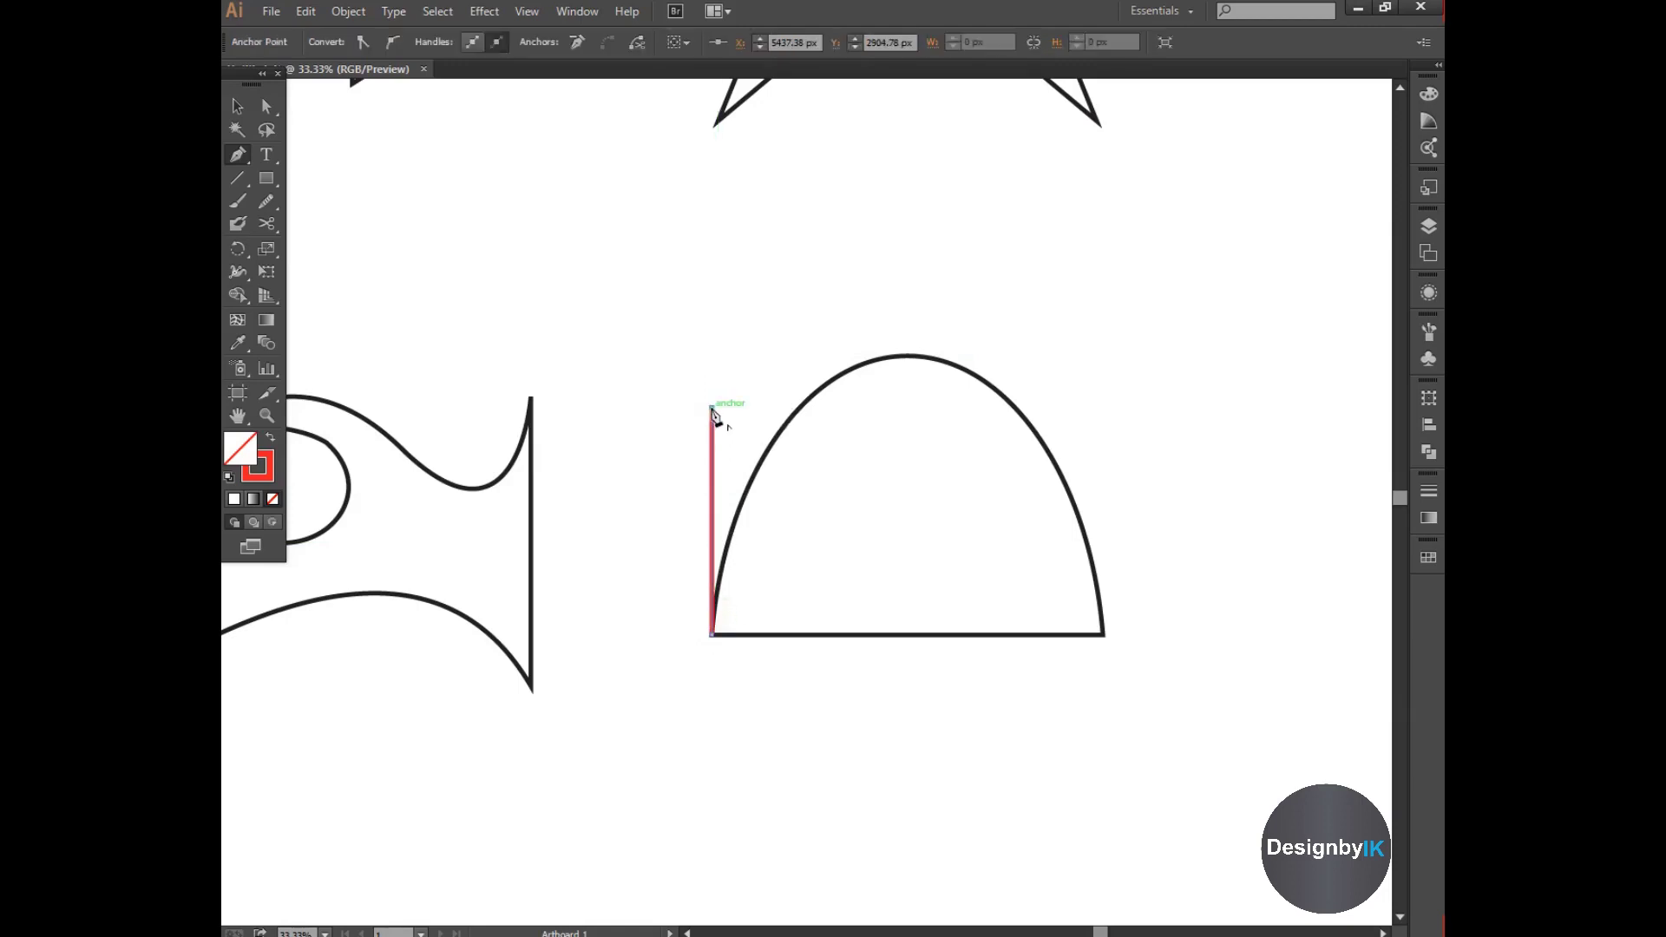
pyautogui.hotkey('ctrl', 'z')
pyautogui.keyDown('ctrl'); pyautogui.click(1190, 918); pyautogui.keyUp('ctrl')
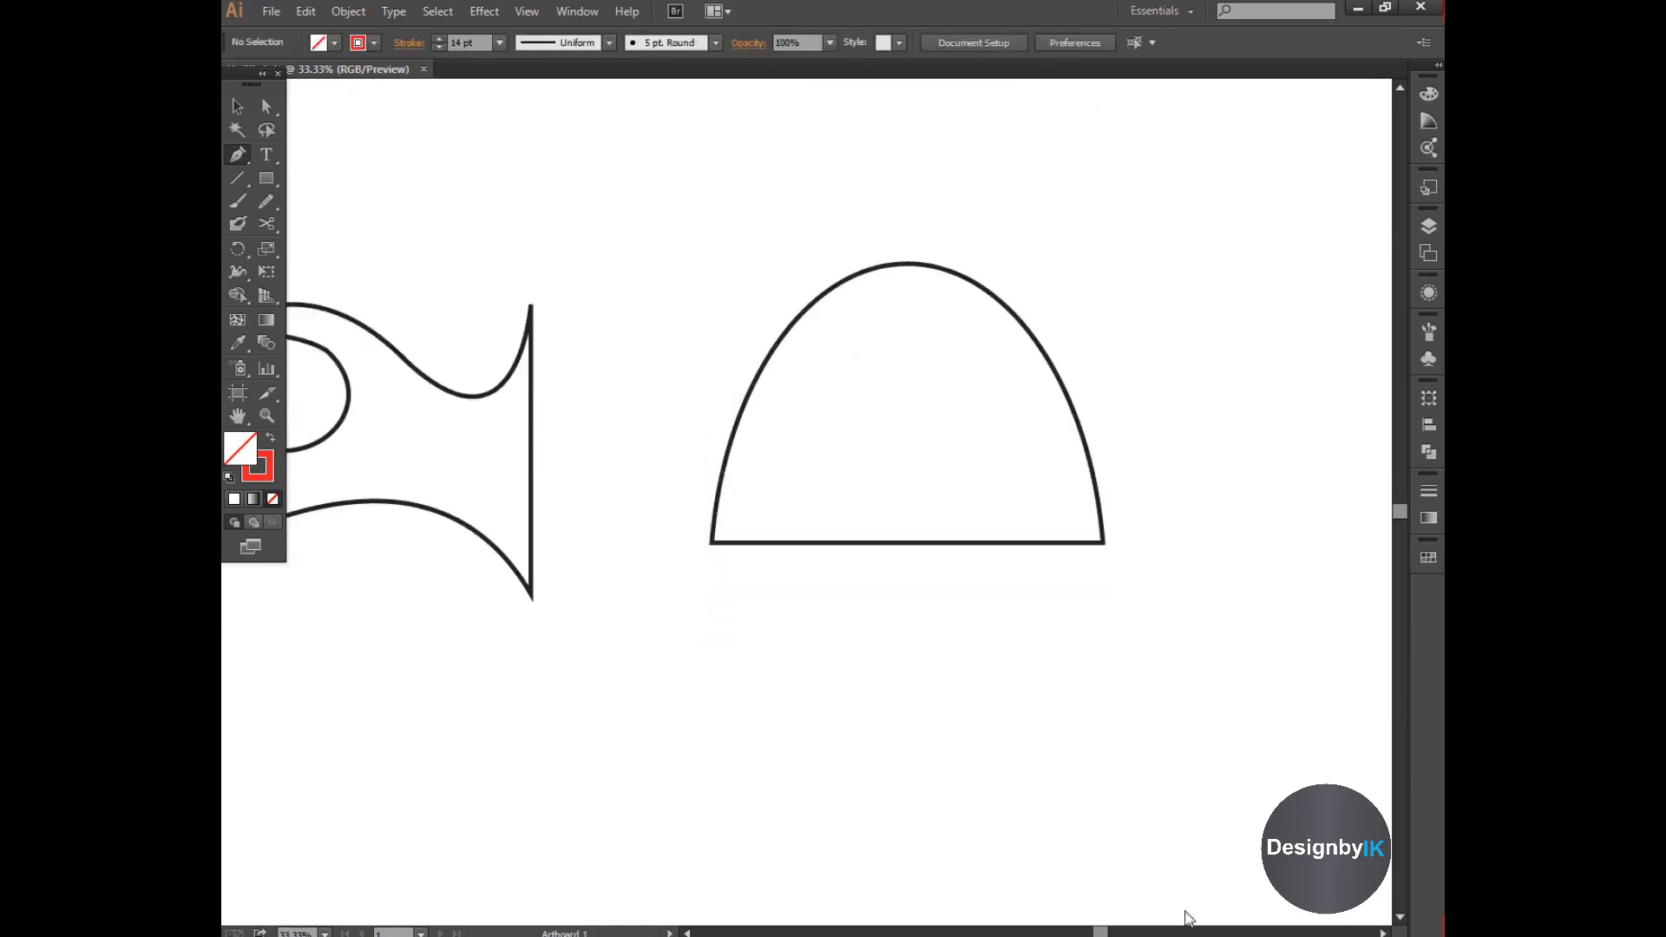
# Trace the tall dome with the Pen tool as one curve from its lower left to lower right corner, closing it with a straight base
pyautogui.moveTo(712, 542); pyautogui.dragTo(718, 256)
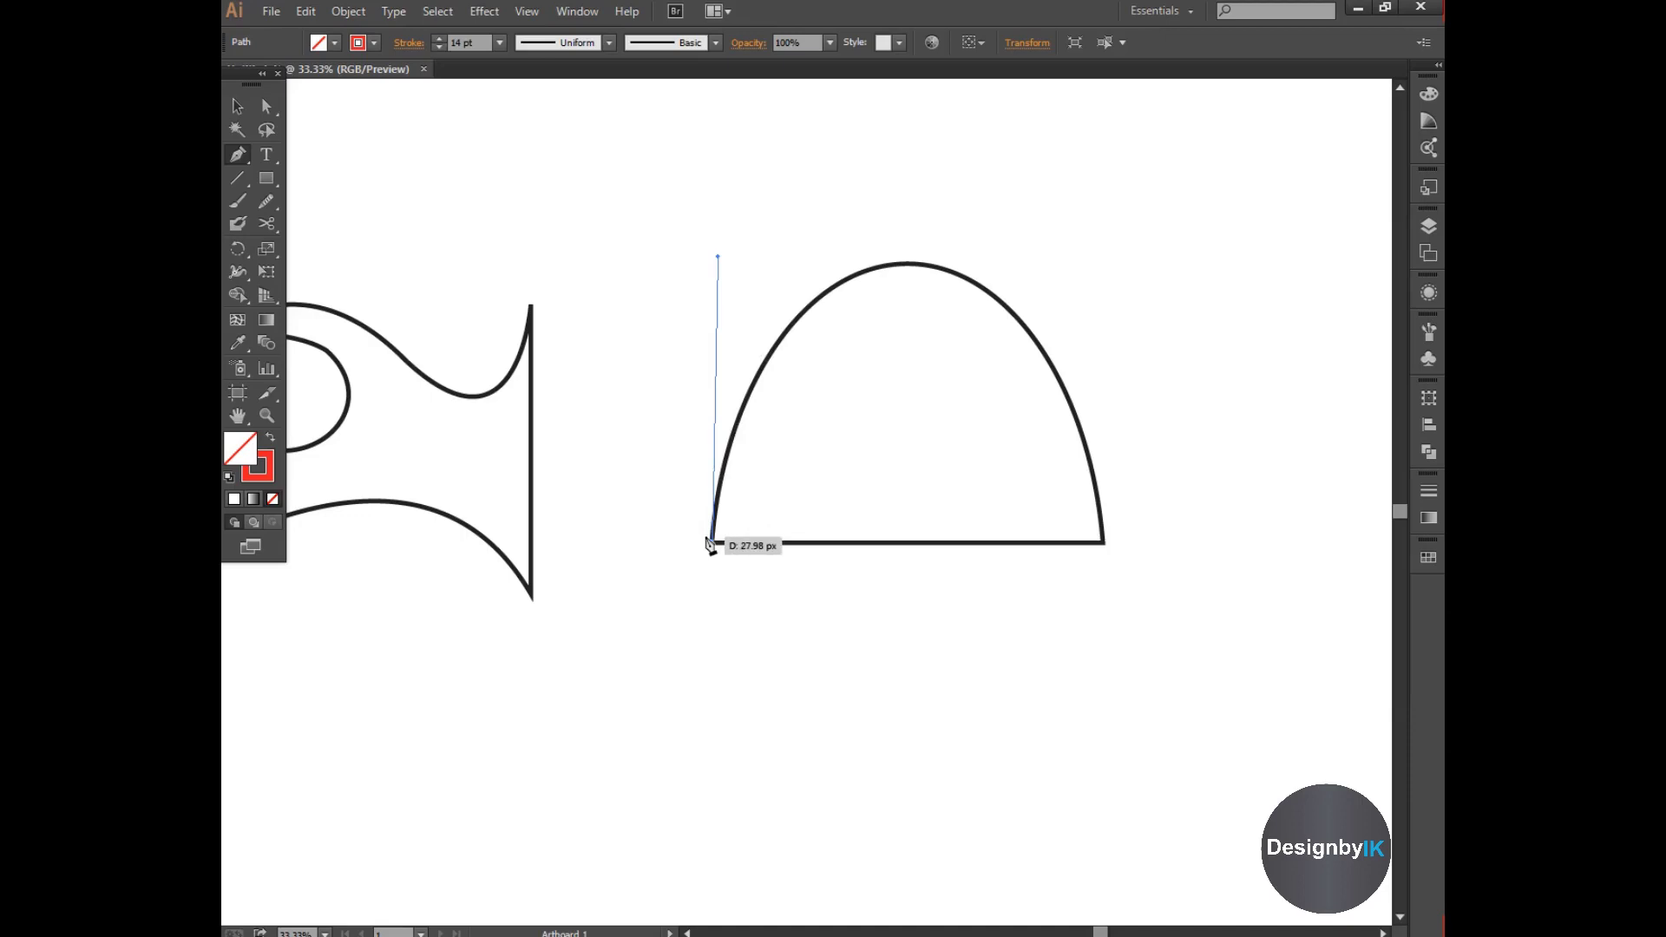
pyautogui.moveTo(1102, 541); pyautogui.dragTo(1147, 795)
pyautogui.moveTo(1120, 700); pyautogui.dragTo(1119, 666)
pyautogui.scroll(5, 1116, 669)
pyautogui.scroll(4, 1105, 590)
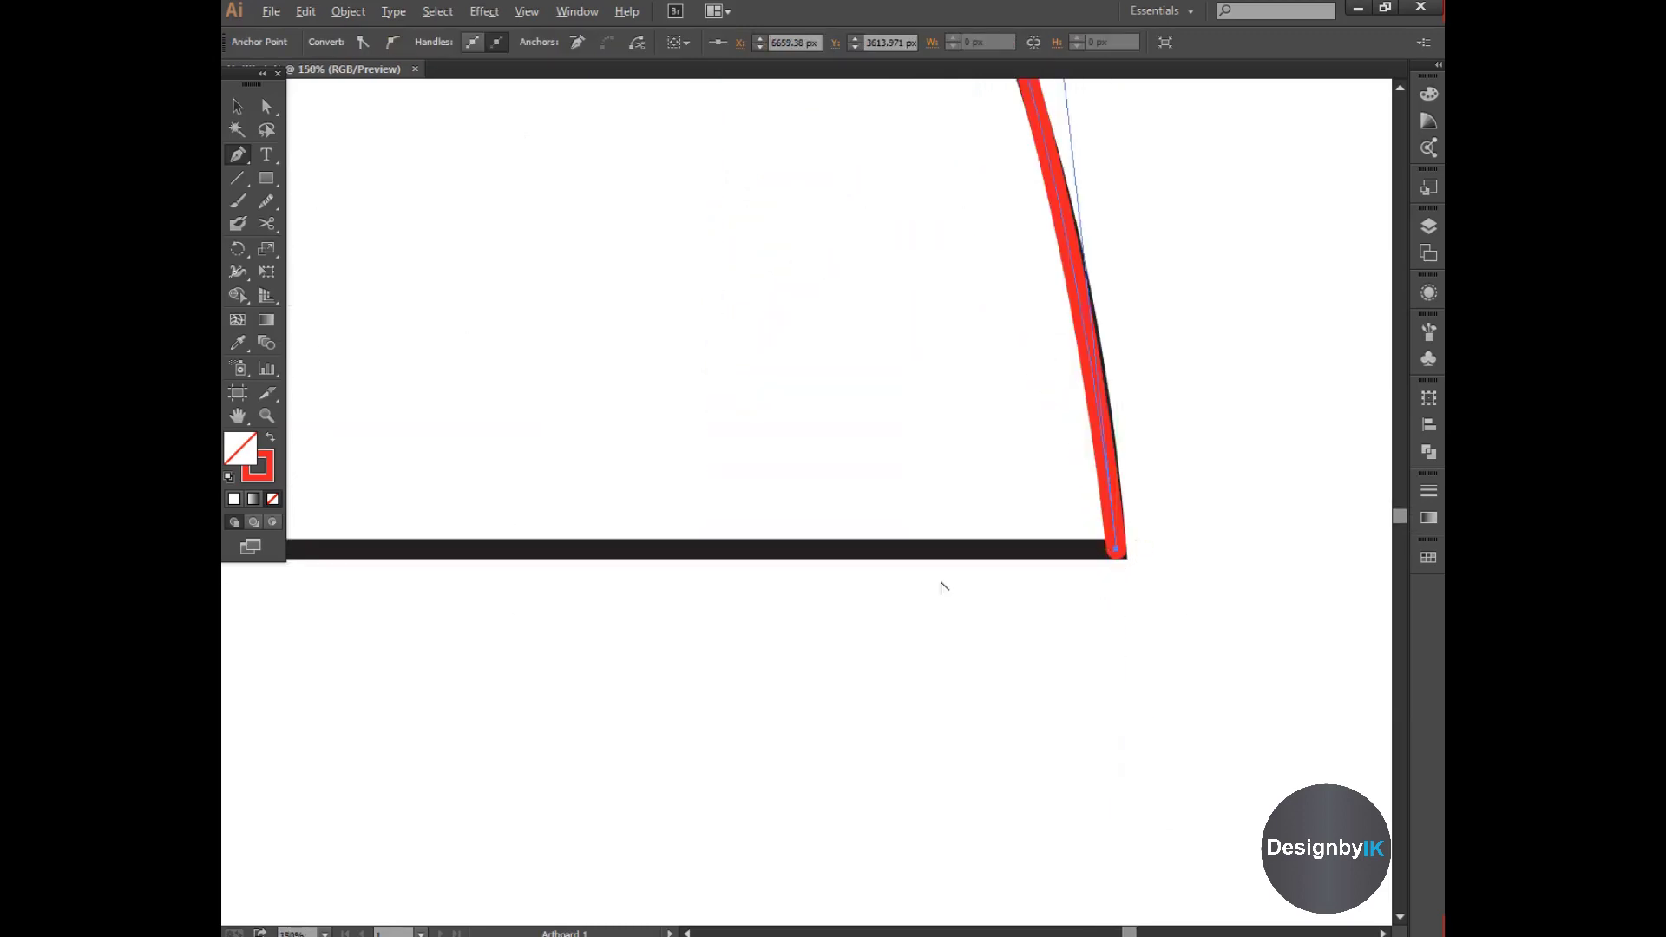
pyautogui.scroll(-2, 1072, 588)
pyautogui.hscroll(-2, 863, 667)
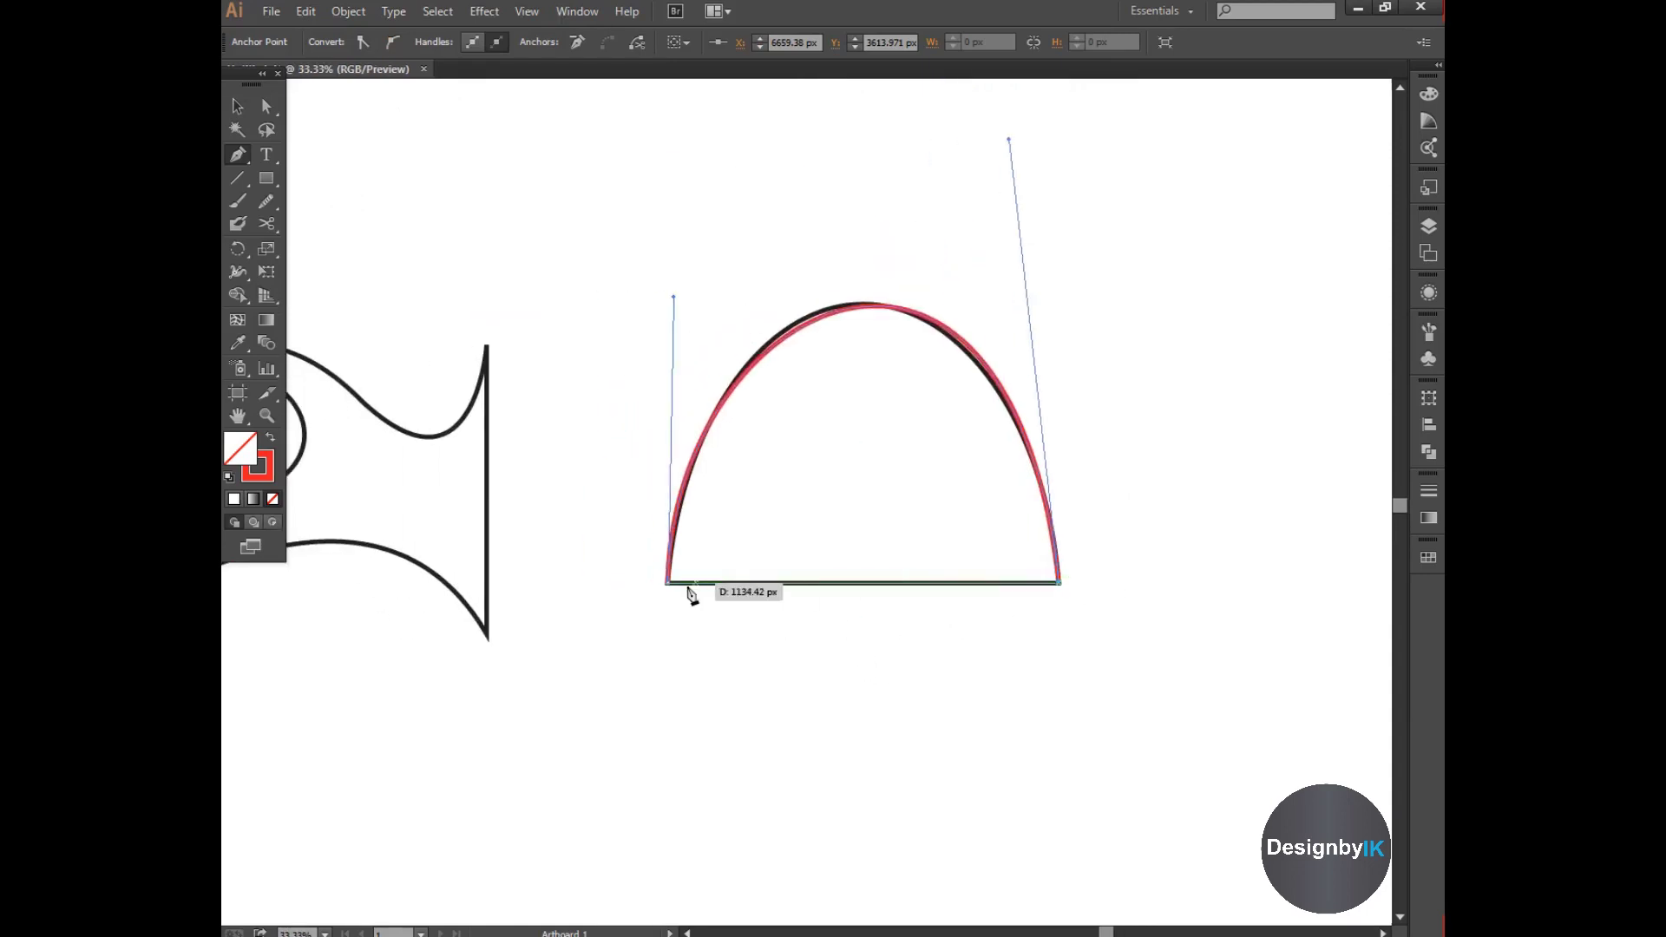
pyautogui.scroll(2, 678, 594)
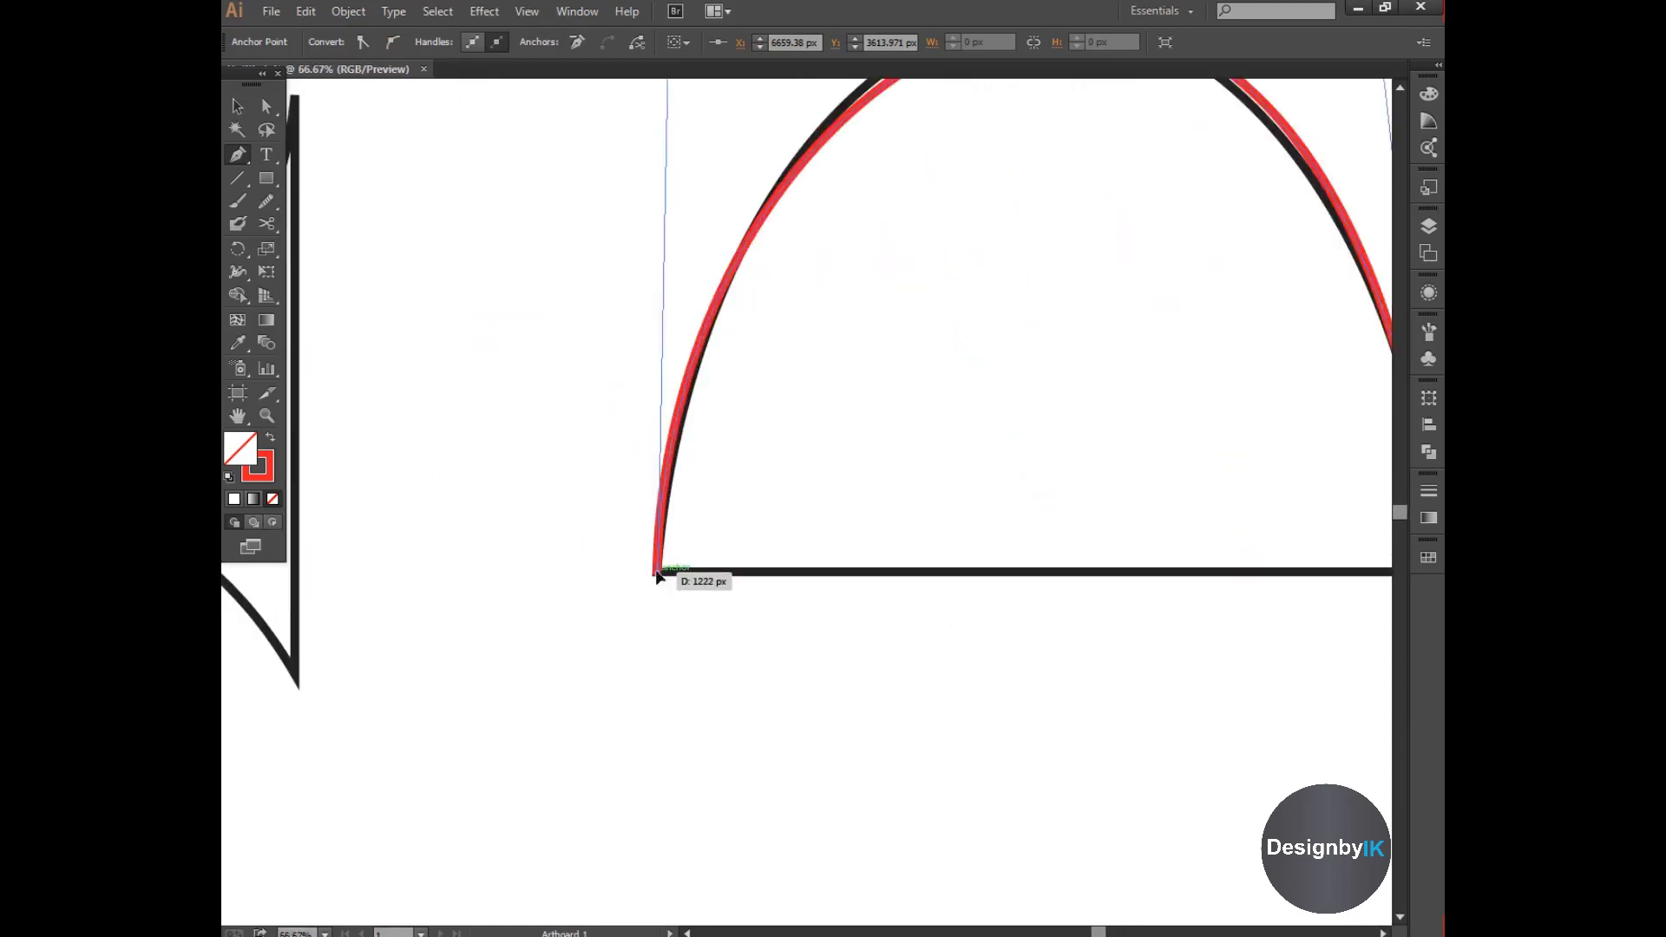
pyautogui.click(656, 574)
pyautogui.scroll(-2, 893, 656)
# Select the red tall dome tracing and delete it
pyautogui.click(239, 105)
pyautogui.click(940, 377)
pyautogui.click(1042, 600)
pyautogui.moveTo(1028, 612); pyautogui.dragTo(1126, 524)
pyautogui.click(901, 486)
pyautogui.press('Delete')
# Trace the flame template's straight right edge upward from its lower corner and the wavy top edge to the upper tongue's tip with the Pen tool
pyautogui.moveTo(1096, 931); pyautogui.dragTo(1026, 917)
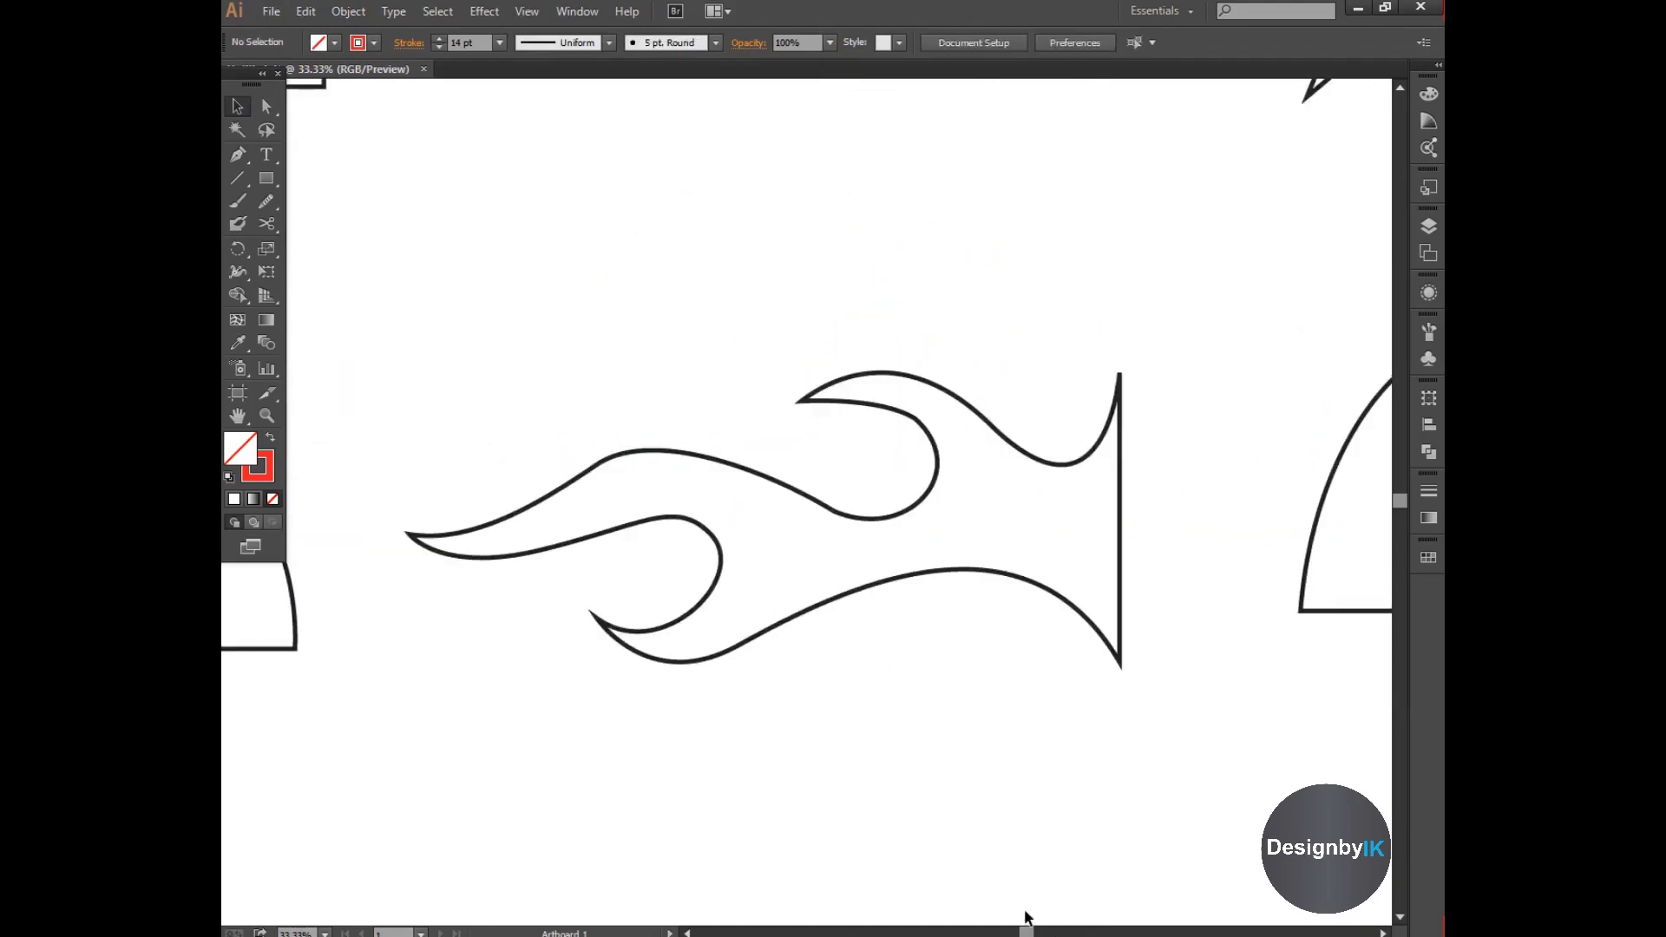
pyautogui.click(243, 158)
pyautogui.scroll(1, 1165, 568)
pyautogui.scroll(1, 1165, 568)
pyautogui.click(1077, 769)
pyautogui.click(1077, 185)
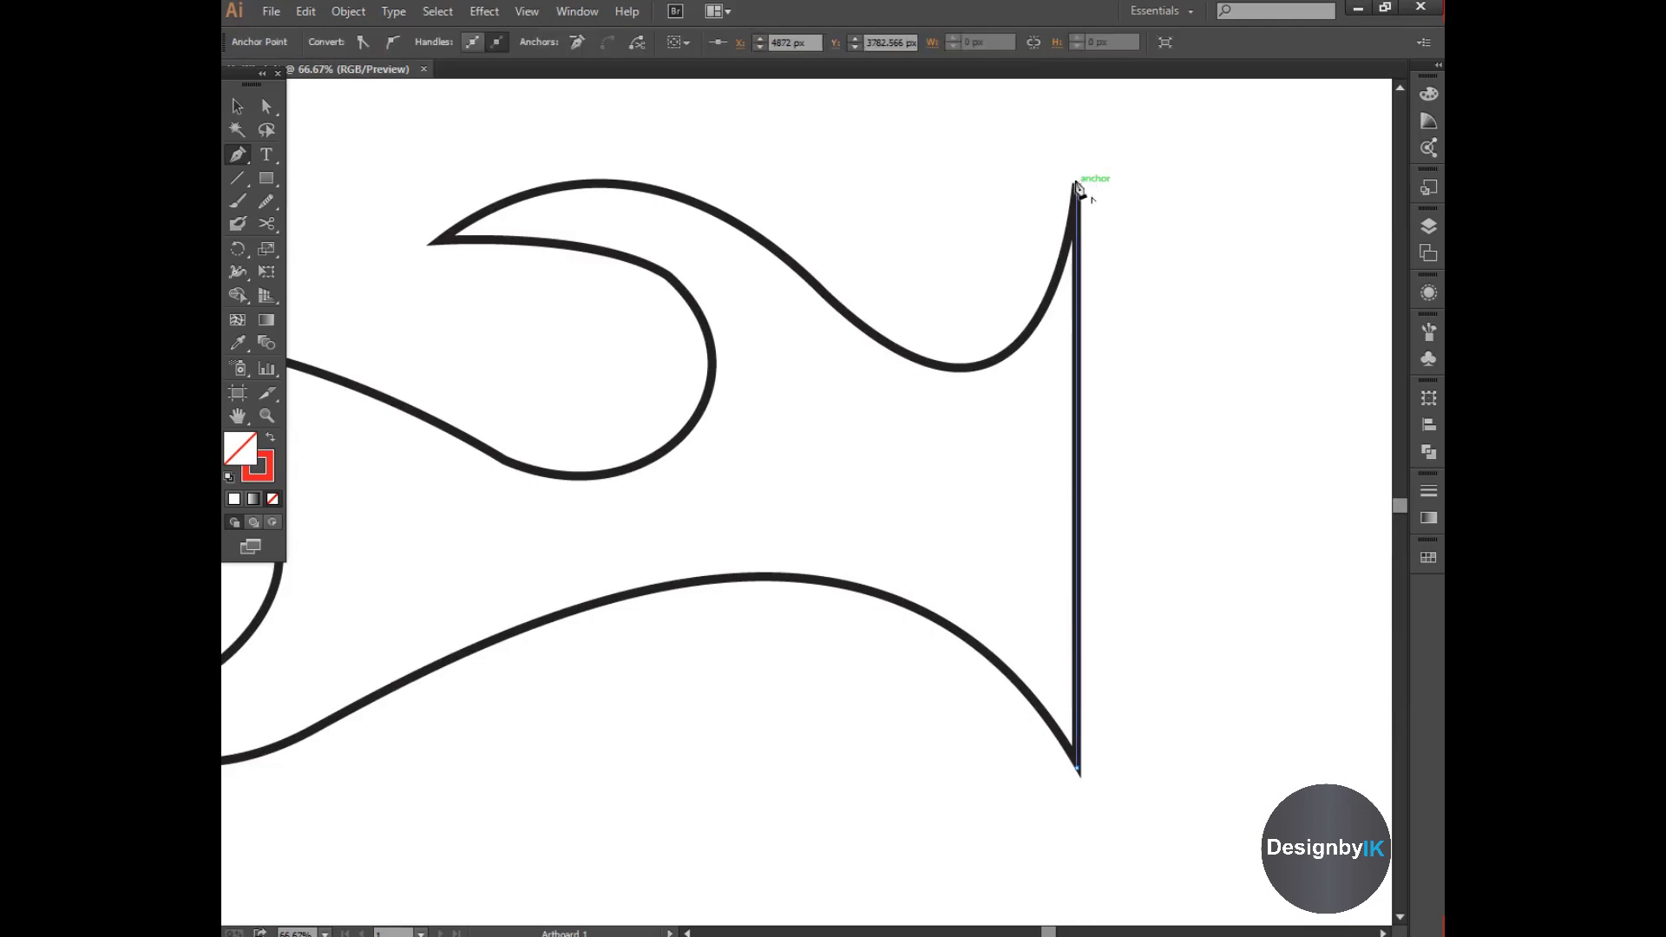
pyautogui.moveTo(849, 315); pyautogui.dragTo(752, 193)
pyautogui.moveTo(442, 240)
pyautogui.mouseDown()
pyautogui.moveTo(381, 324)
pyautogui.moveTo(334, 349)
pyautogui.mouseUp()
pyautogui.click(439, 242)
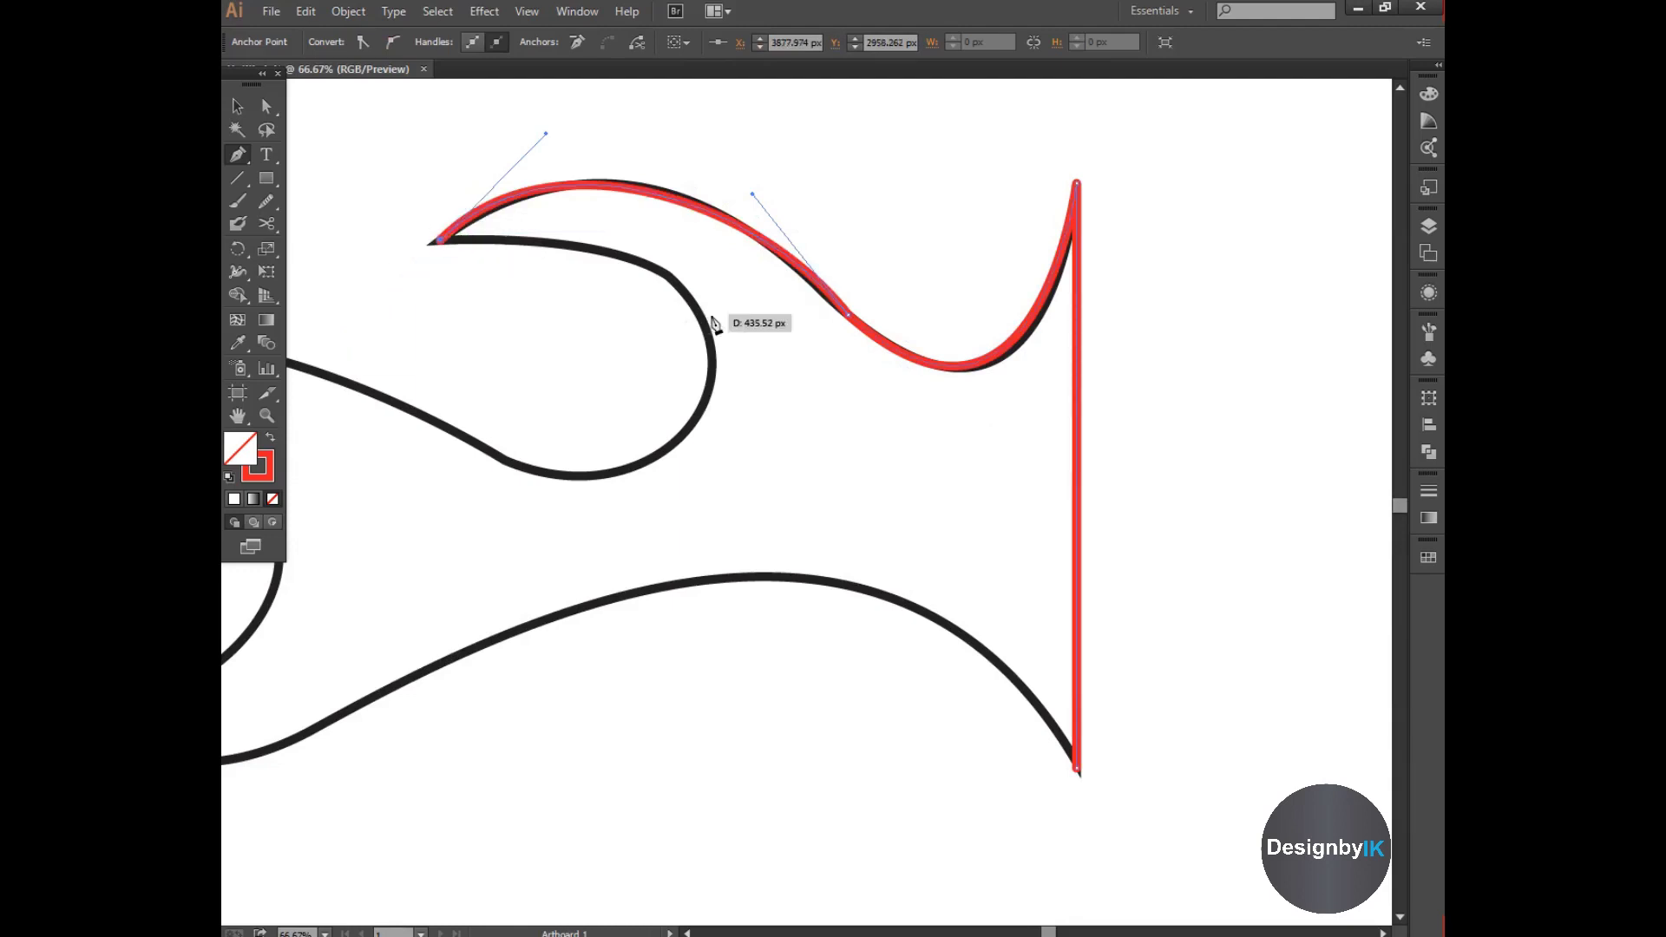
# Continue the path around the inside of the flame's upper tongue and along the upper body edge to the far left tip
pyautogui.moveTo(704, 325); pyautogui.dragTo(762, 444)
pyautogui.moveTo(464, 437); pyautogui.dragTo(361, 351)
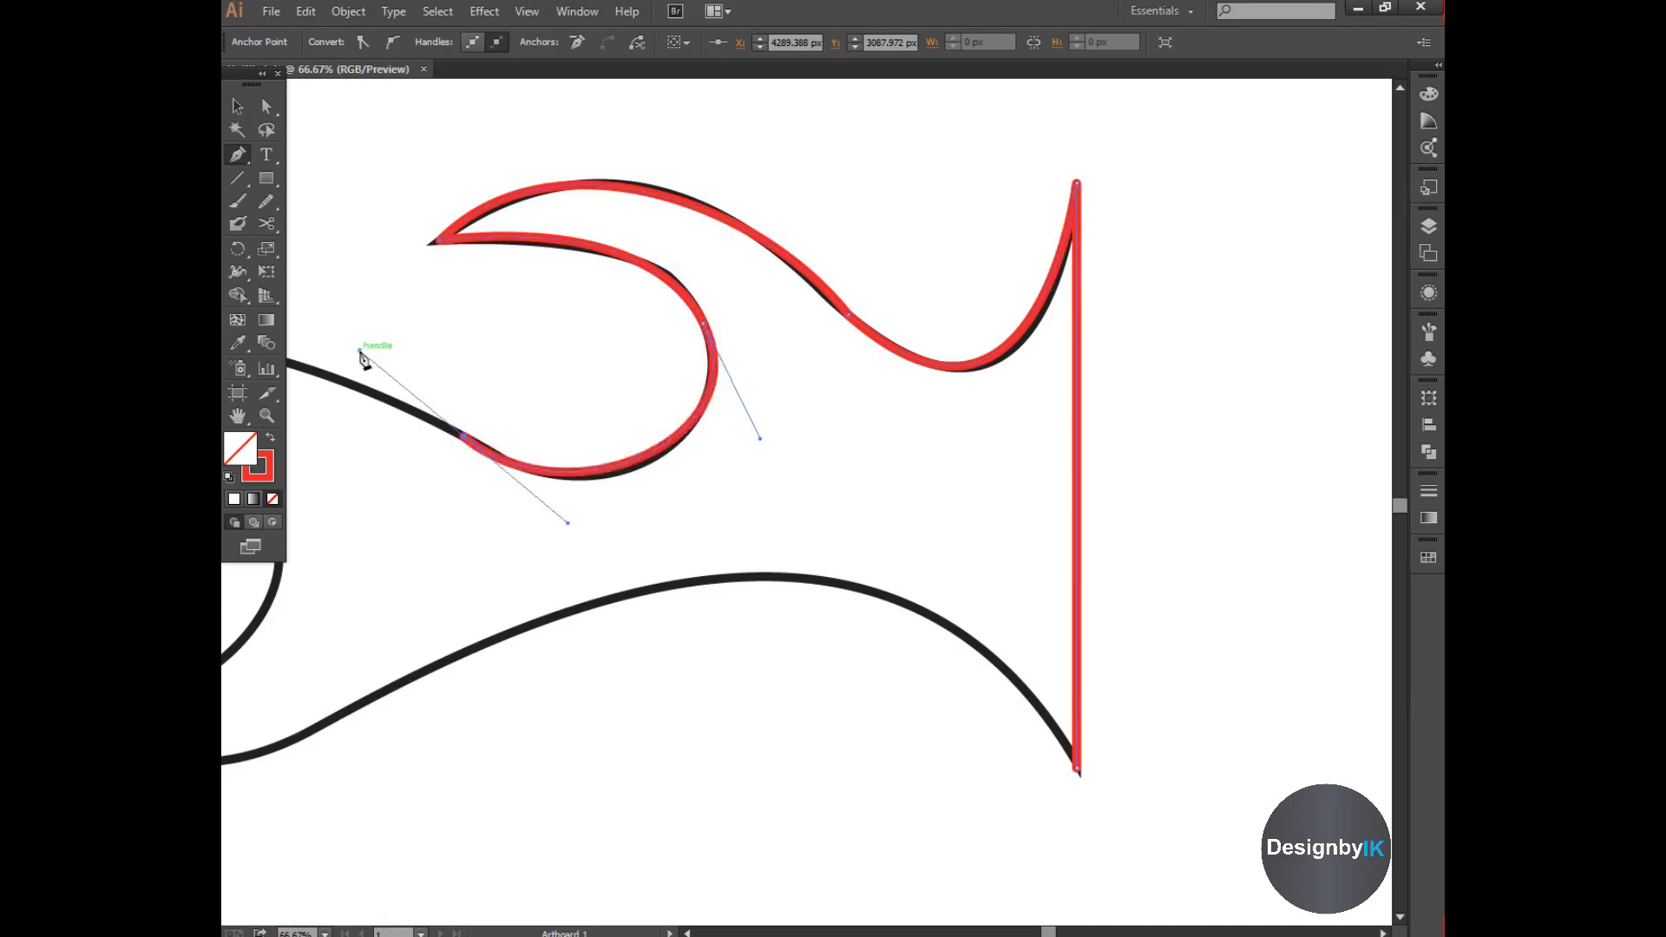
pyautogui.moveTo(480, 512); pyautogui.dragTo(747, 571)
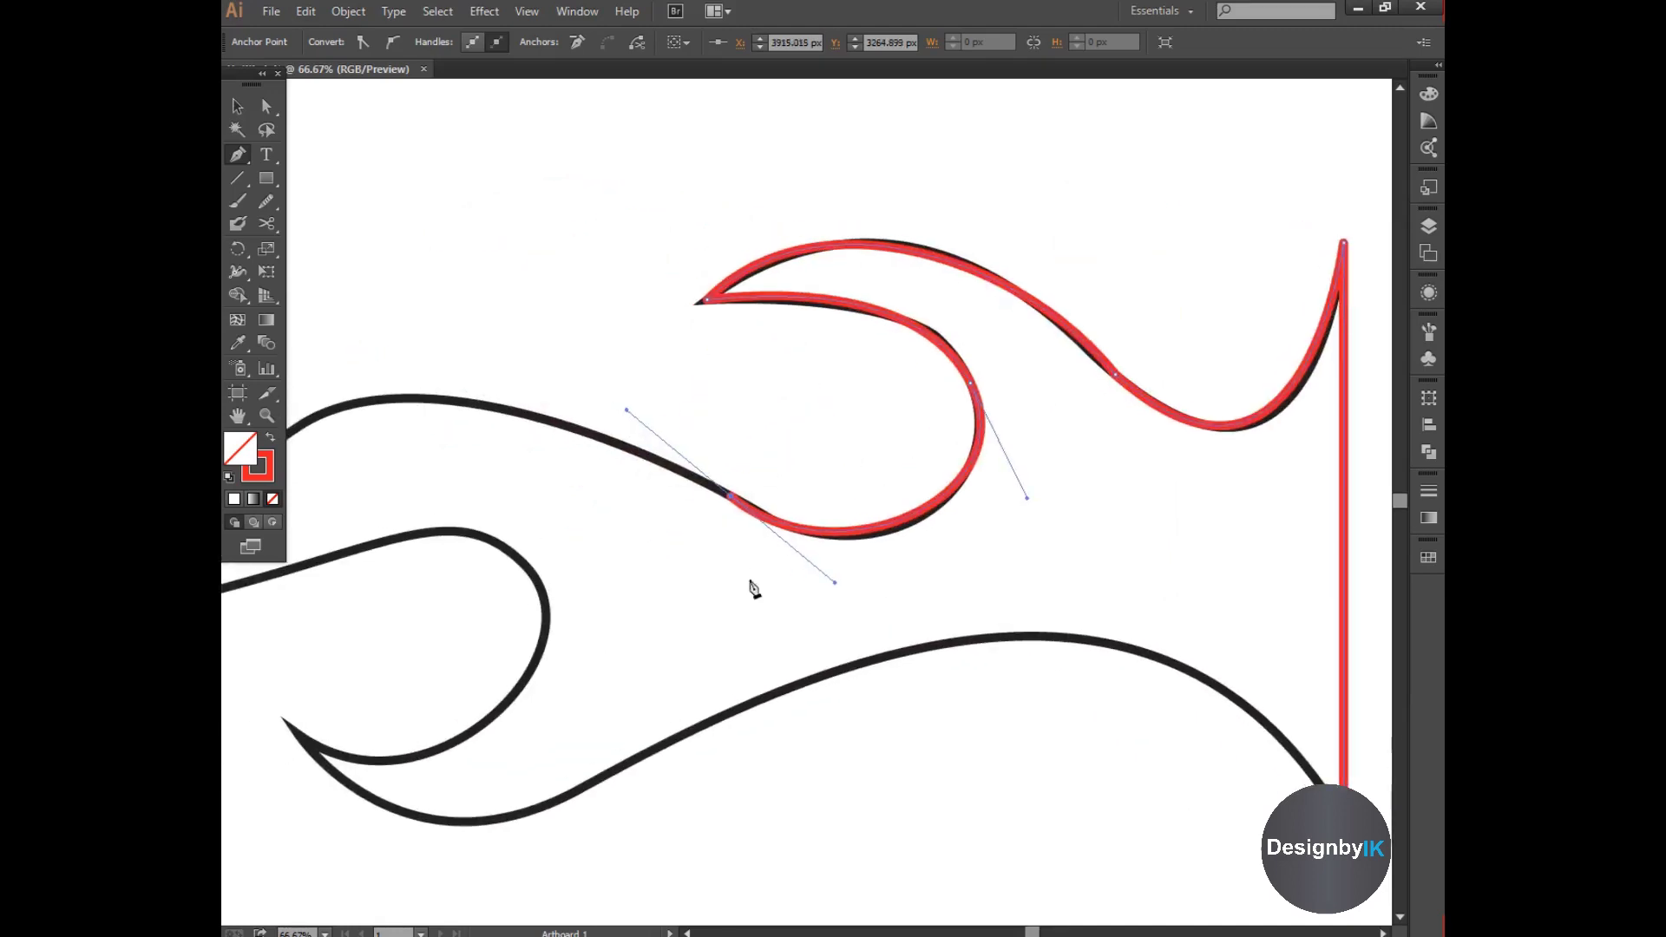
pyautogui.moveTo(625, 498); pyautogui.dragTo(747, 500)
pyautogui.moveTo(416, 441); pyautogui.dragTo(325, 507)
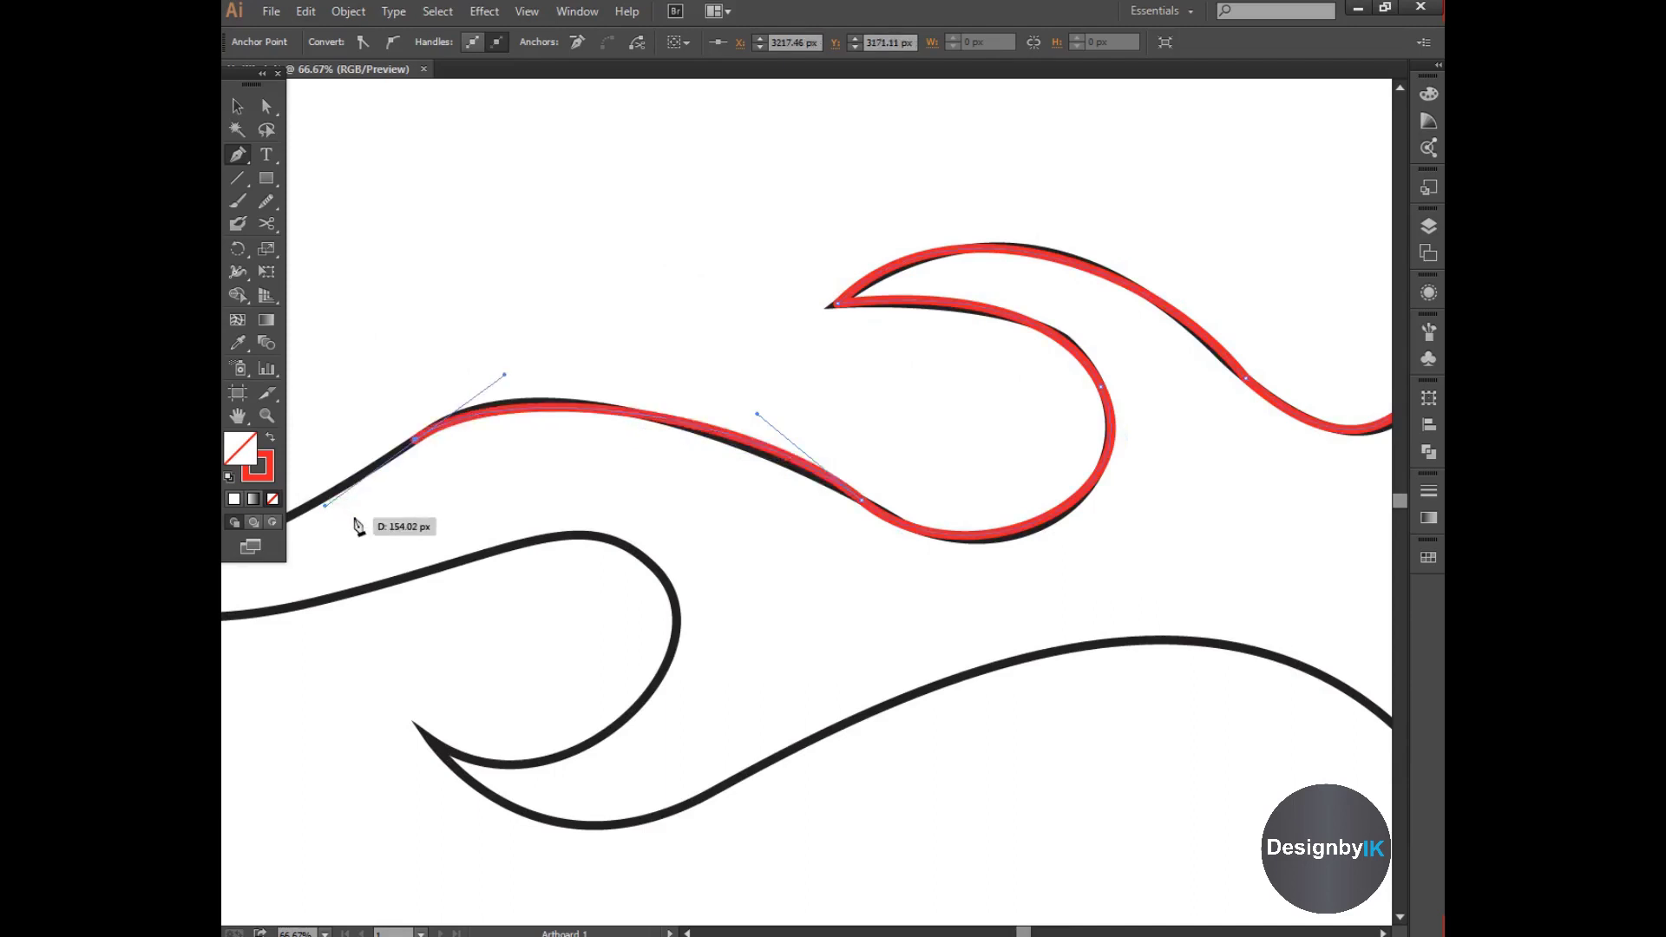
pyautogui.hotkey('ctrl', '-')
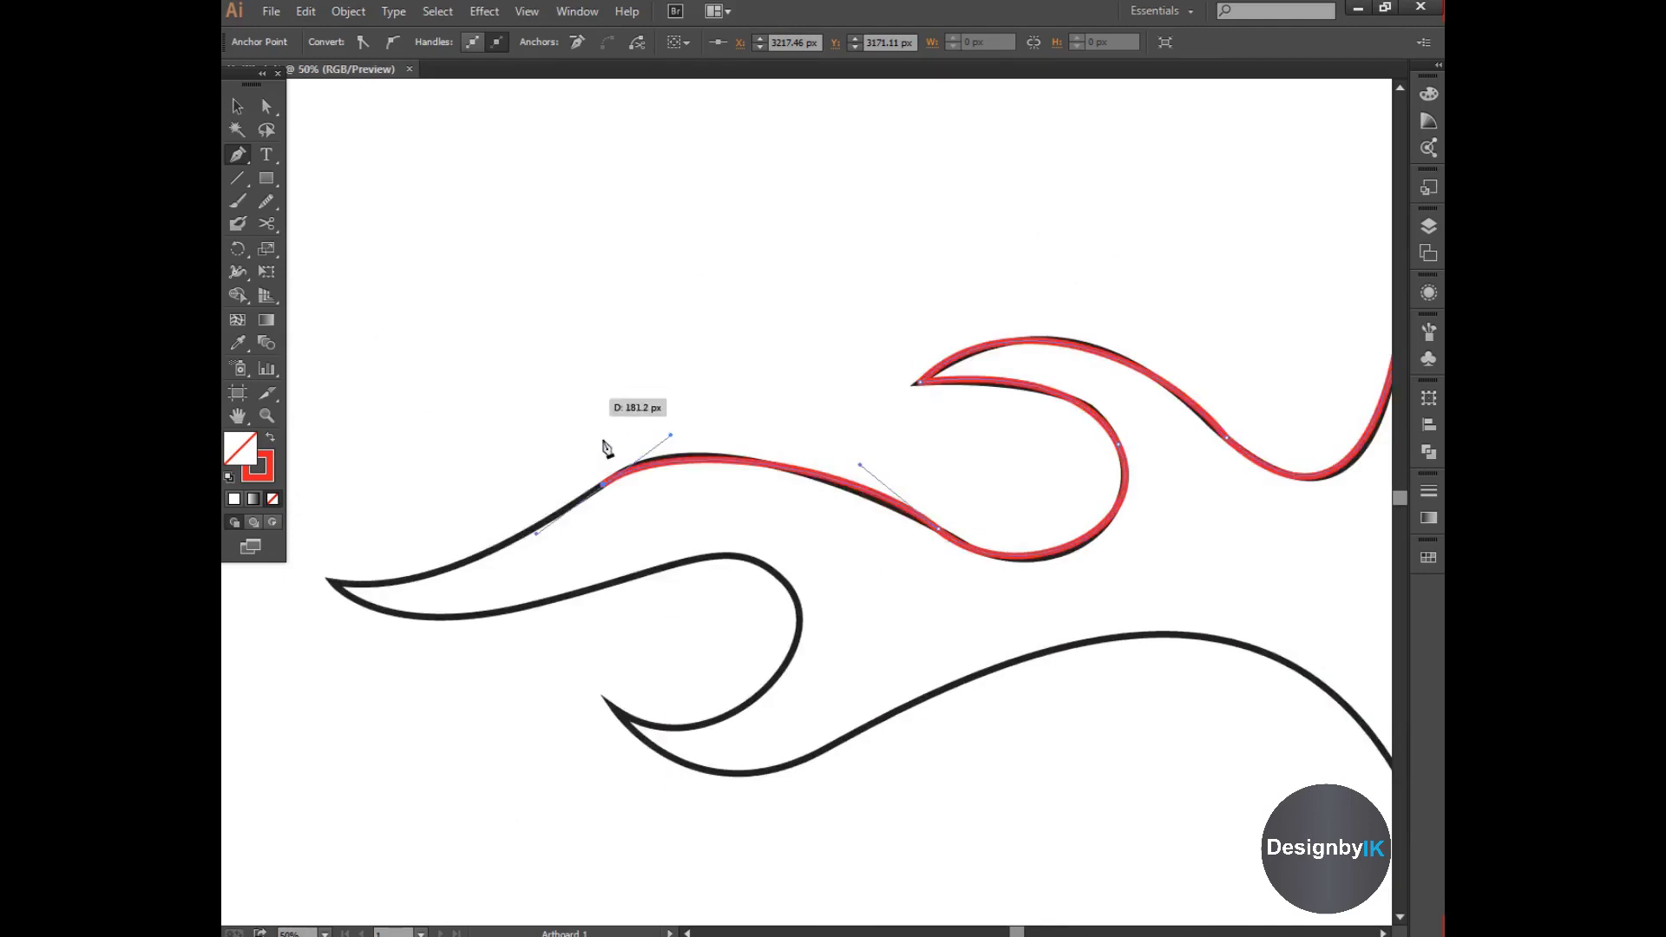
pyautogui.moveTo(328, 580); pyautogui.dragTo(276, 555)
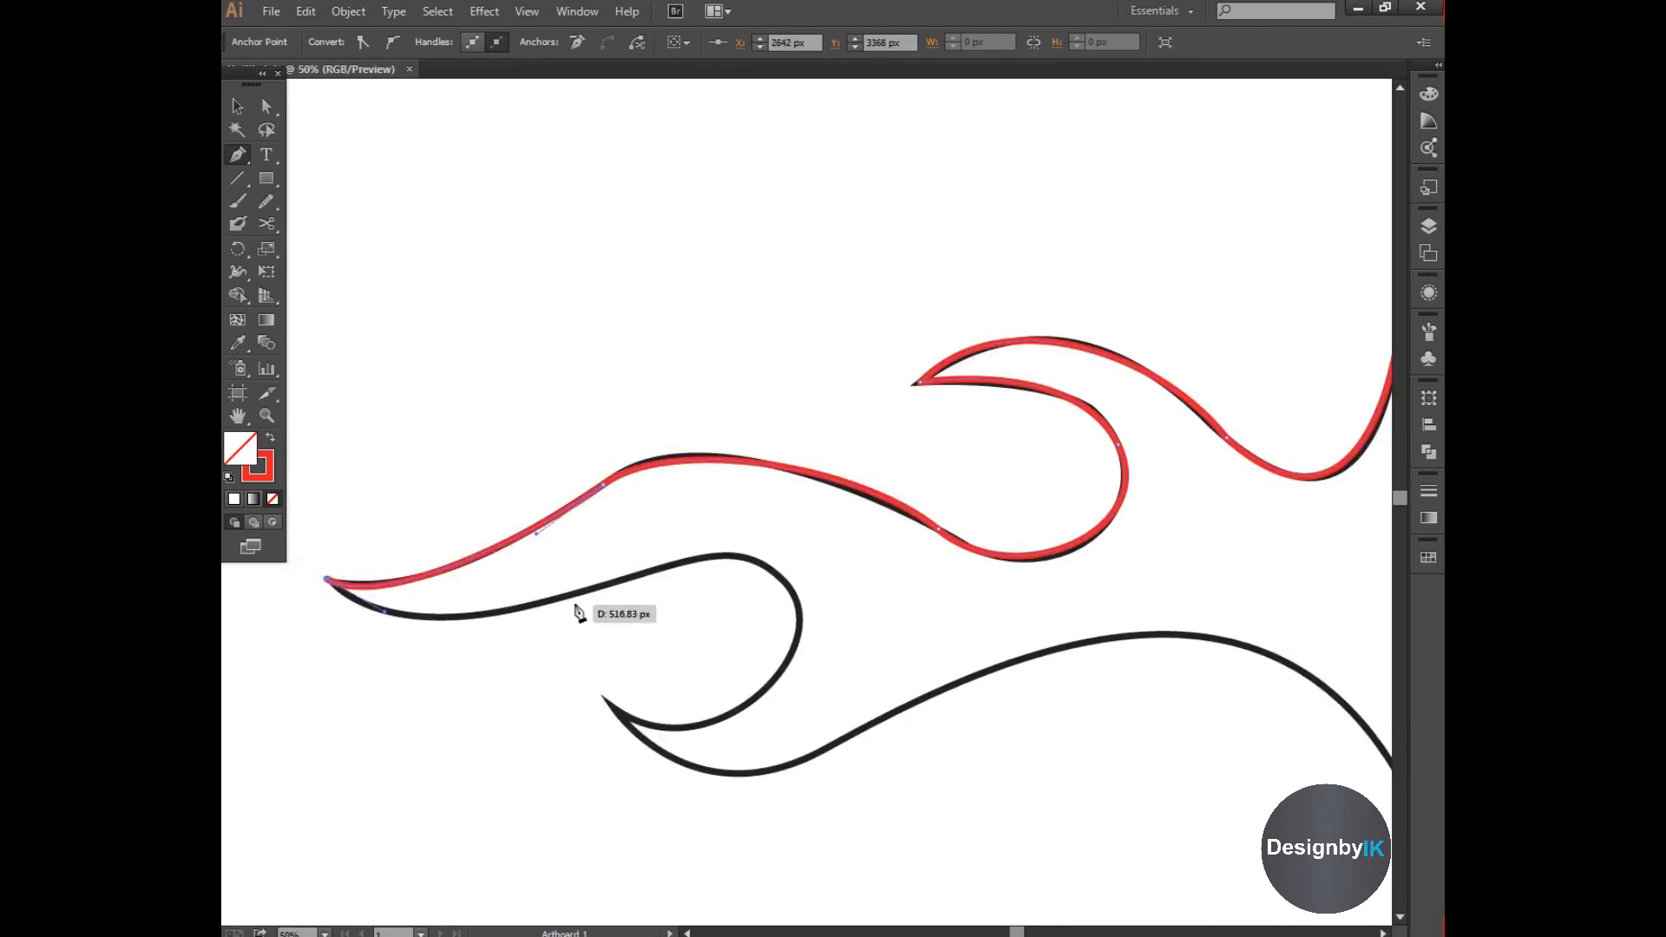
# Trace the flame's lower tongue and bottom edge with curved segments, closing the path at the lower right corner
pyautogui.moveTo(575, 594); pyautogui.dragTo(728, 538)
pyautogui.moveTo(788, 658); pyautogui.dragTo(740, 733)
pyautogui.moveTo(605, 697); pyautogui.dragTo(639, 736)
pyautogui.moveTo(779, 768); pyautogui.dragTo(894, 741)
pyautogui.moveTo(1100, 640); pyautogui.dragTo(1155, 647)
pyautogui.scroll(-2, 1160, 657)
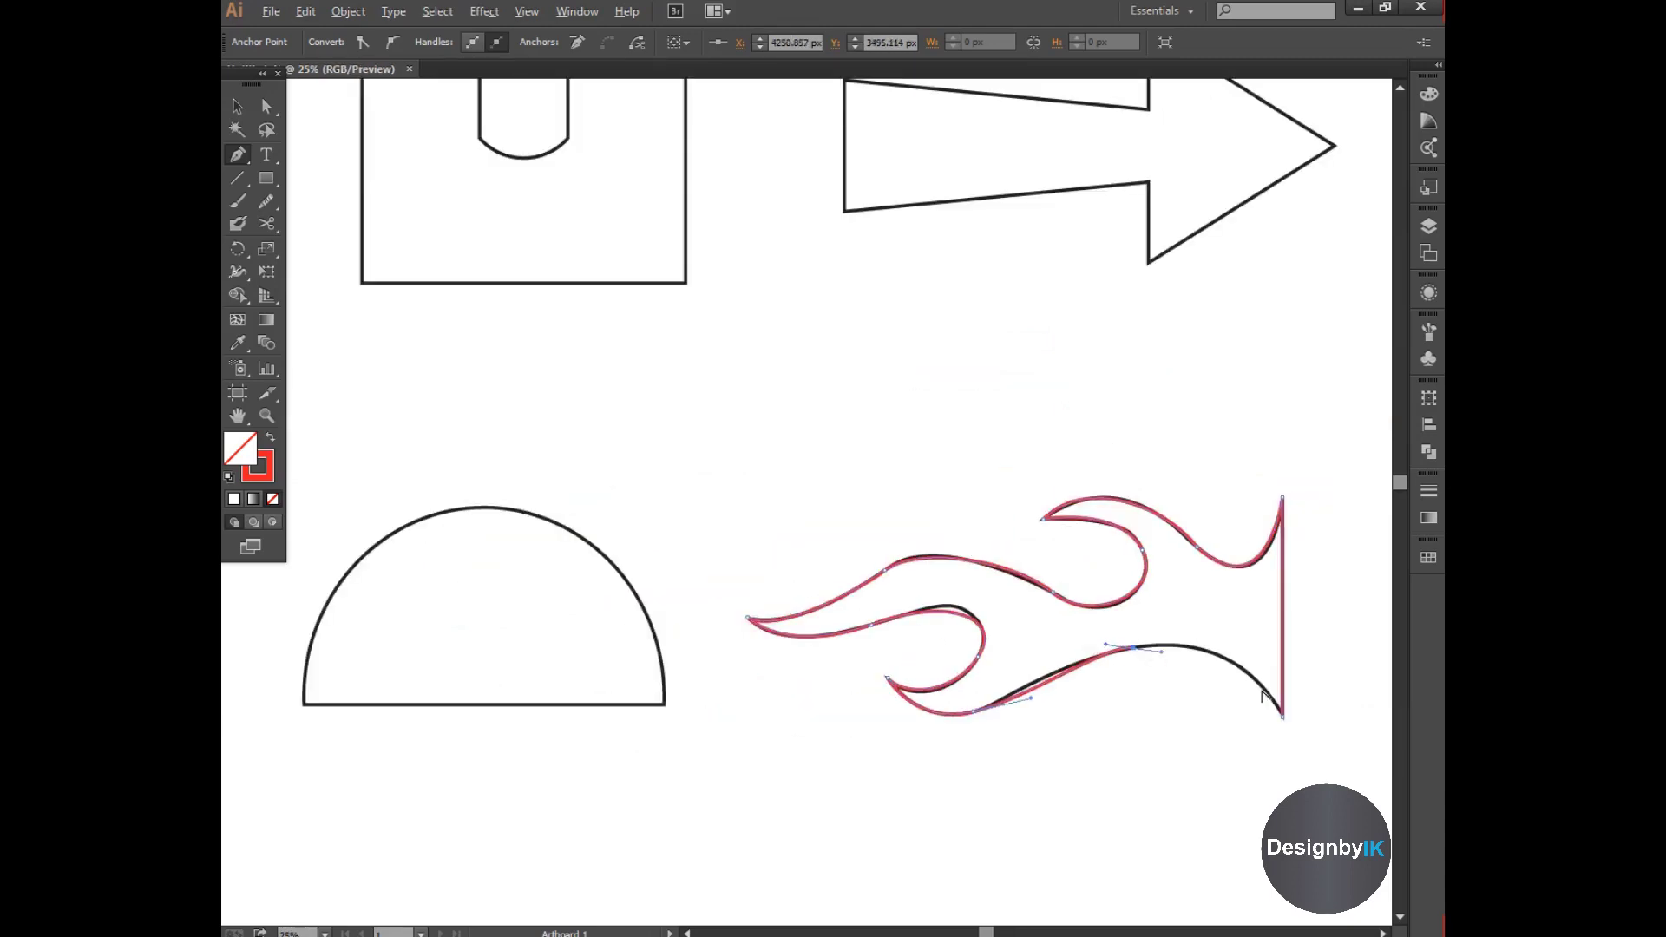
pyautogui.moveTo(1283, 718); pyautogui.dragTo(1334, 804)
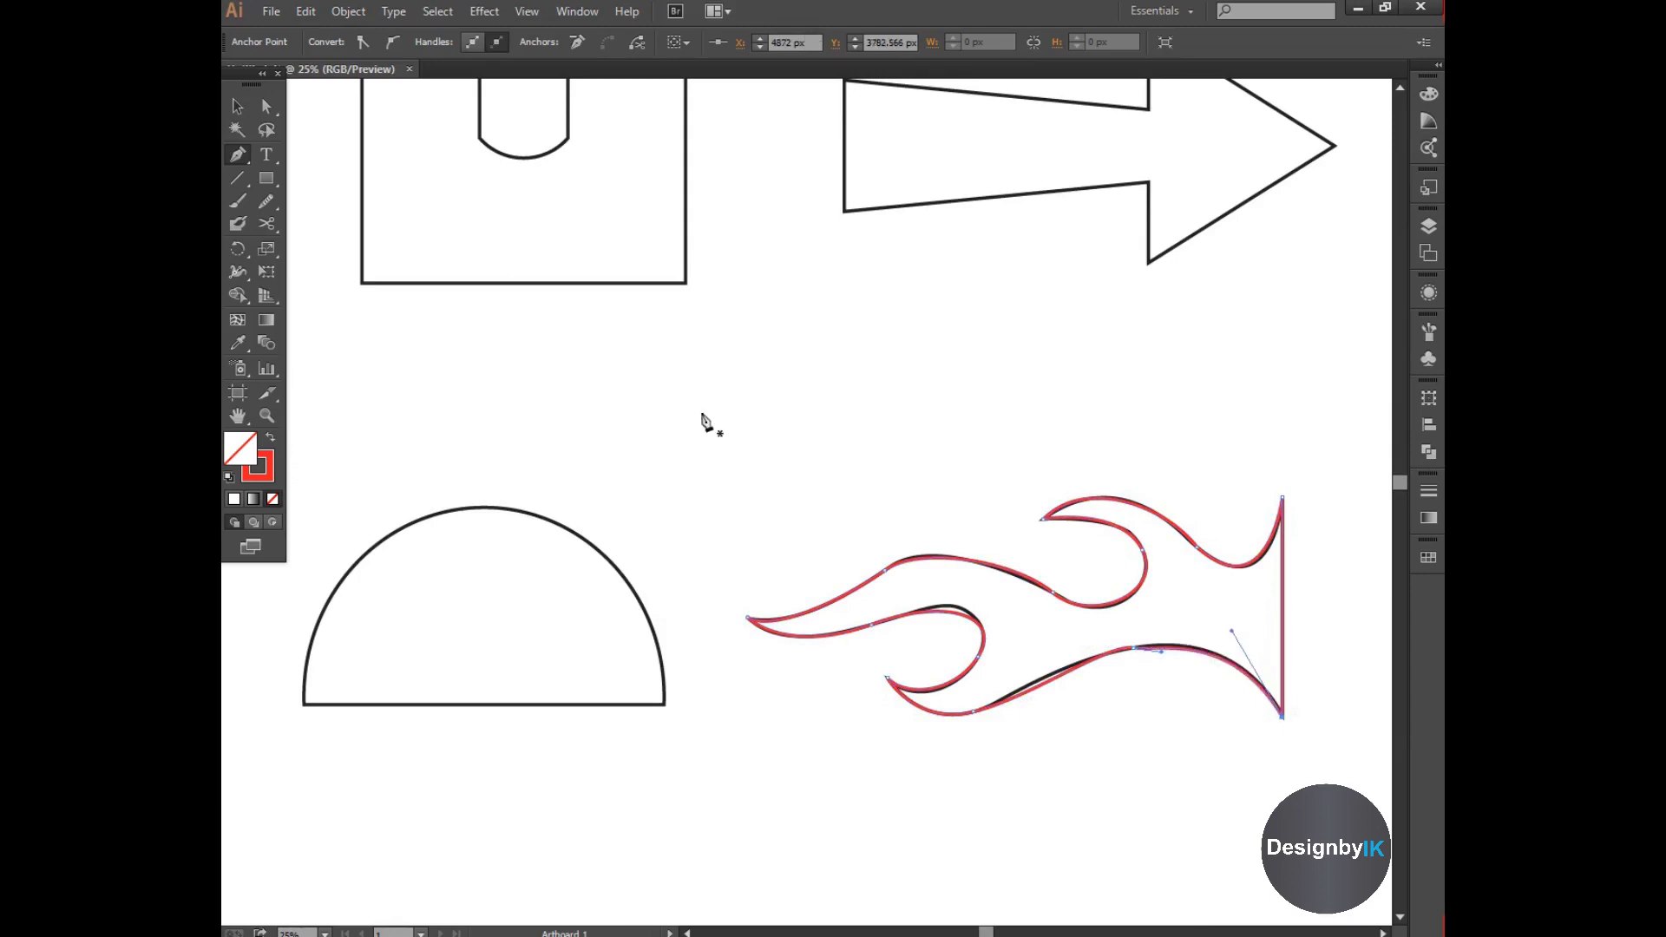
# Move the red flame tracing above its black template and deselect it
pyautogui.click(240, 104)
pyautogui.moveTo(1070, 602); pyautogui.dragTo(1021, 469)
pyautogui.click(942, 492)
# Smooth the kink in the red flame's bottom edge with the Smooth Tool
pyautogui.scroll(3, 1003, 444)
pyautogui.click(1003, 439)
pyautogui.click(998, 426)
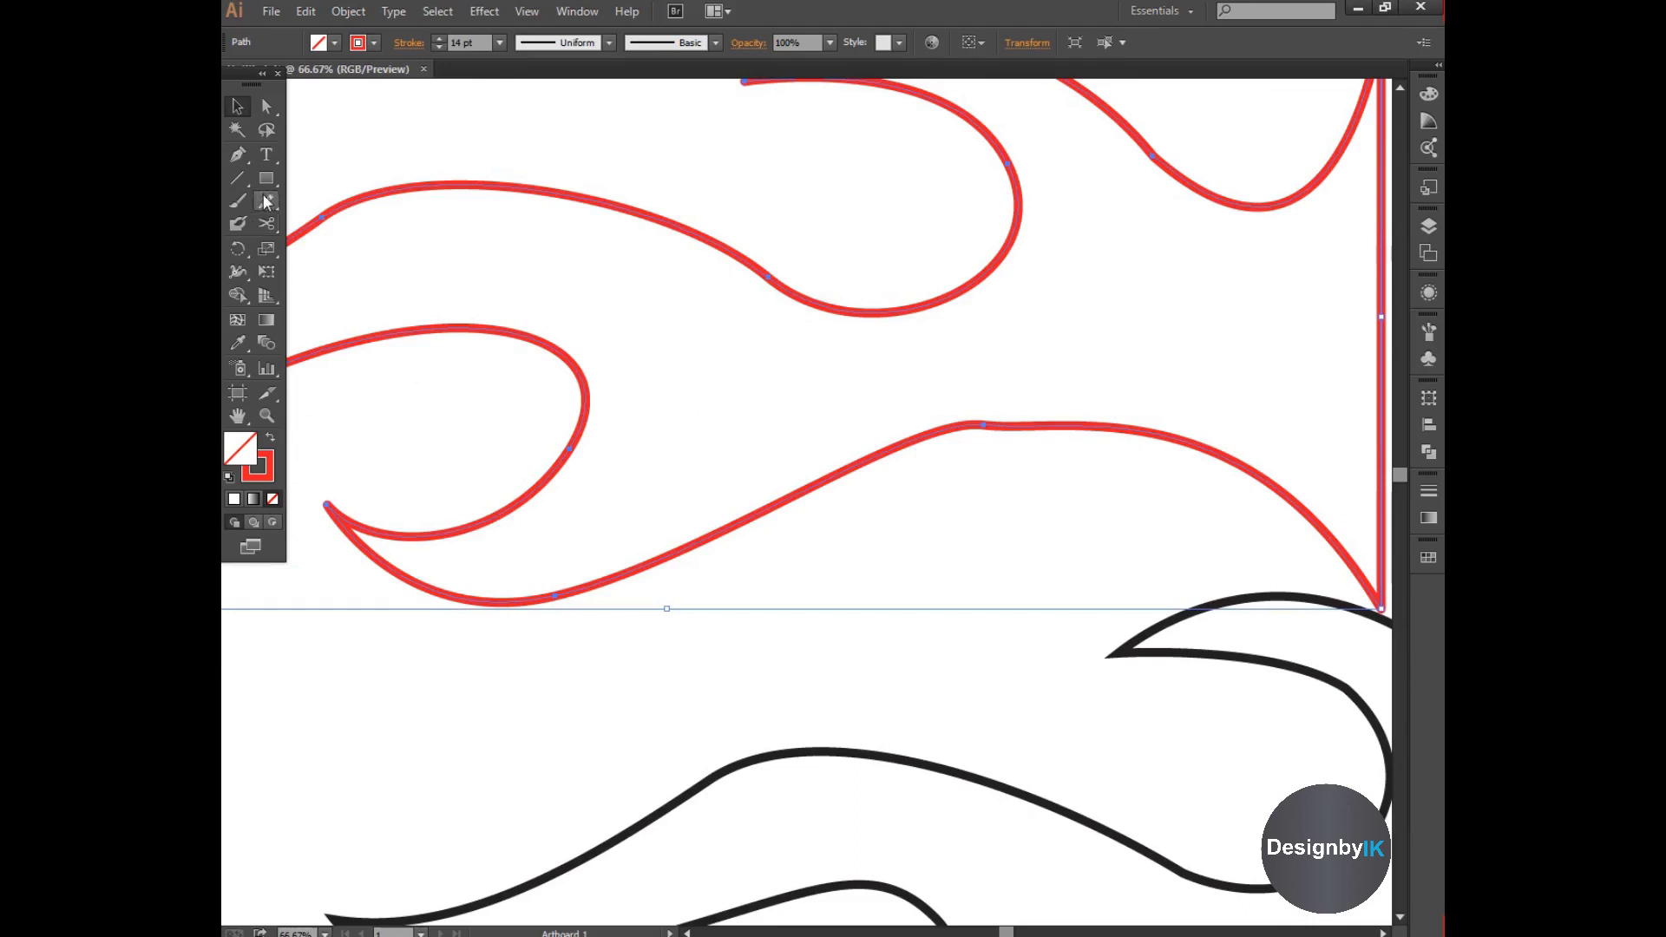
pyautogui.moveTo(269, 204); pyautogui.dragTo(332, 224)
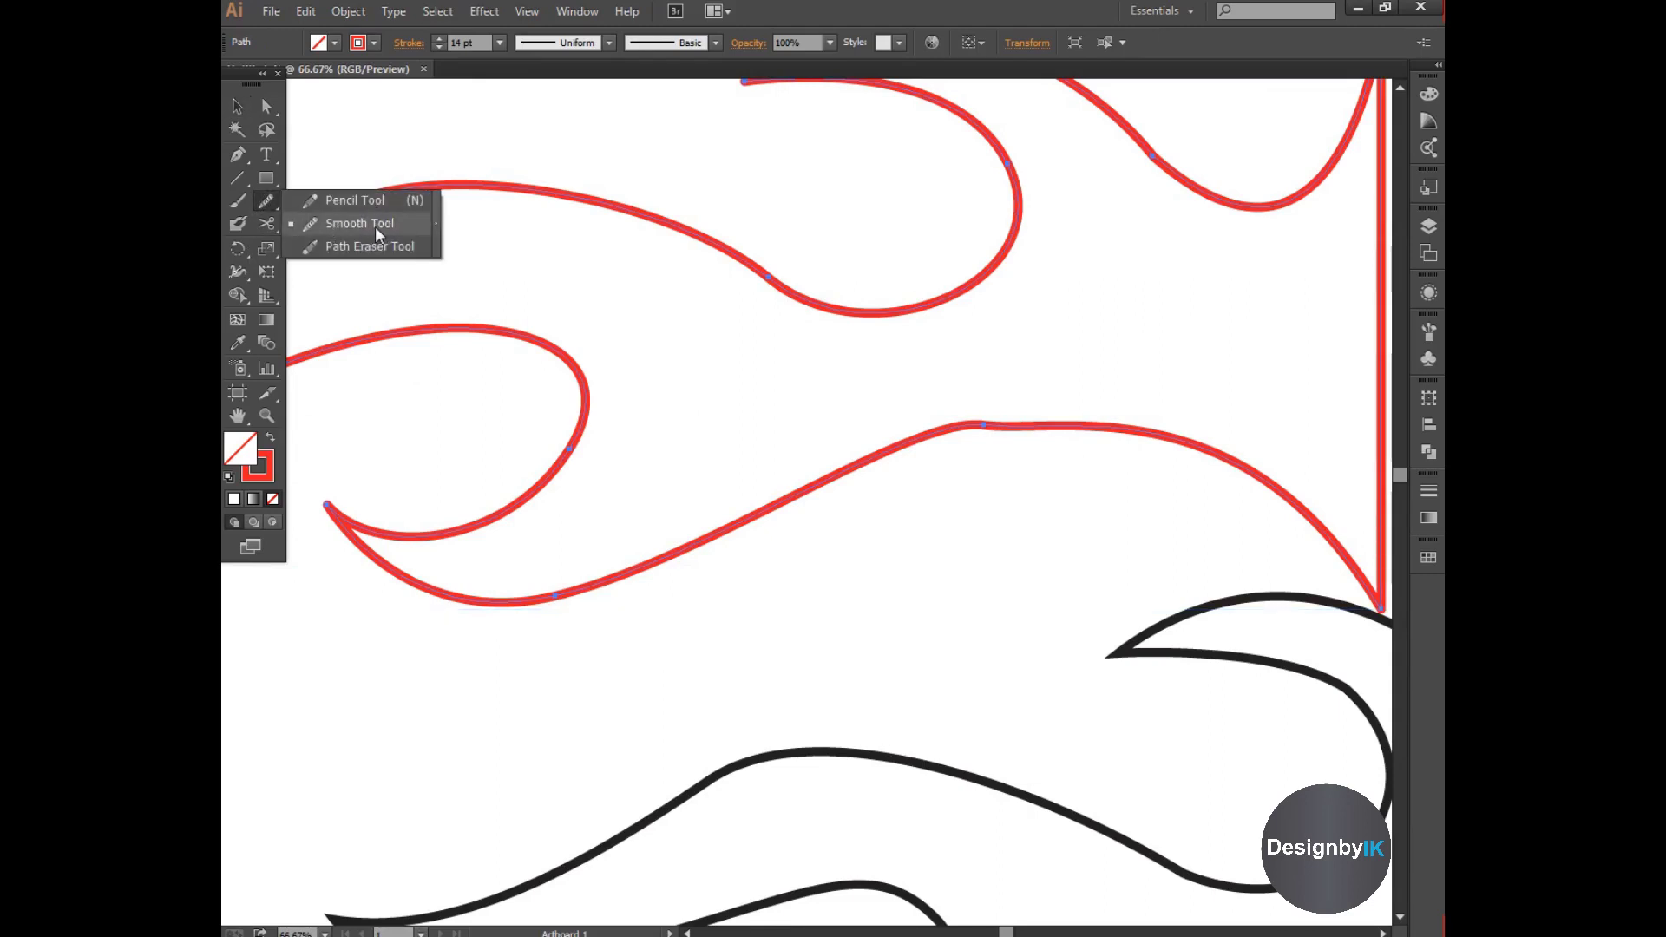
pyautogui.click(375, 227)
pyautogui.moveTo(1021, 422)
pyautogui.mouseDown()
pyautogui.moveTo(1085, 432)
pyautogui.moveTo(983, 429)
pyautogui.moveTo(1134, 427)
pyautogui.mouseUp()
pyautogui.moveTo(894, 451); pyautogui.dragTo(849, 473)
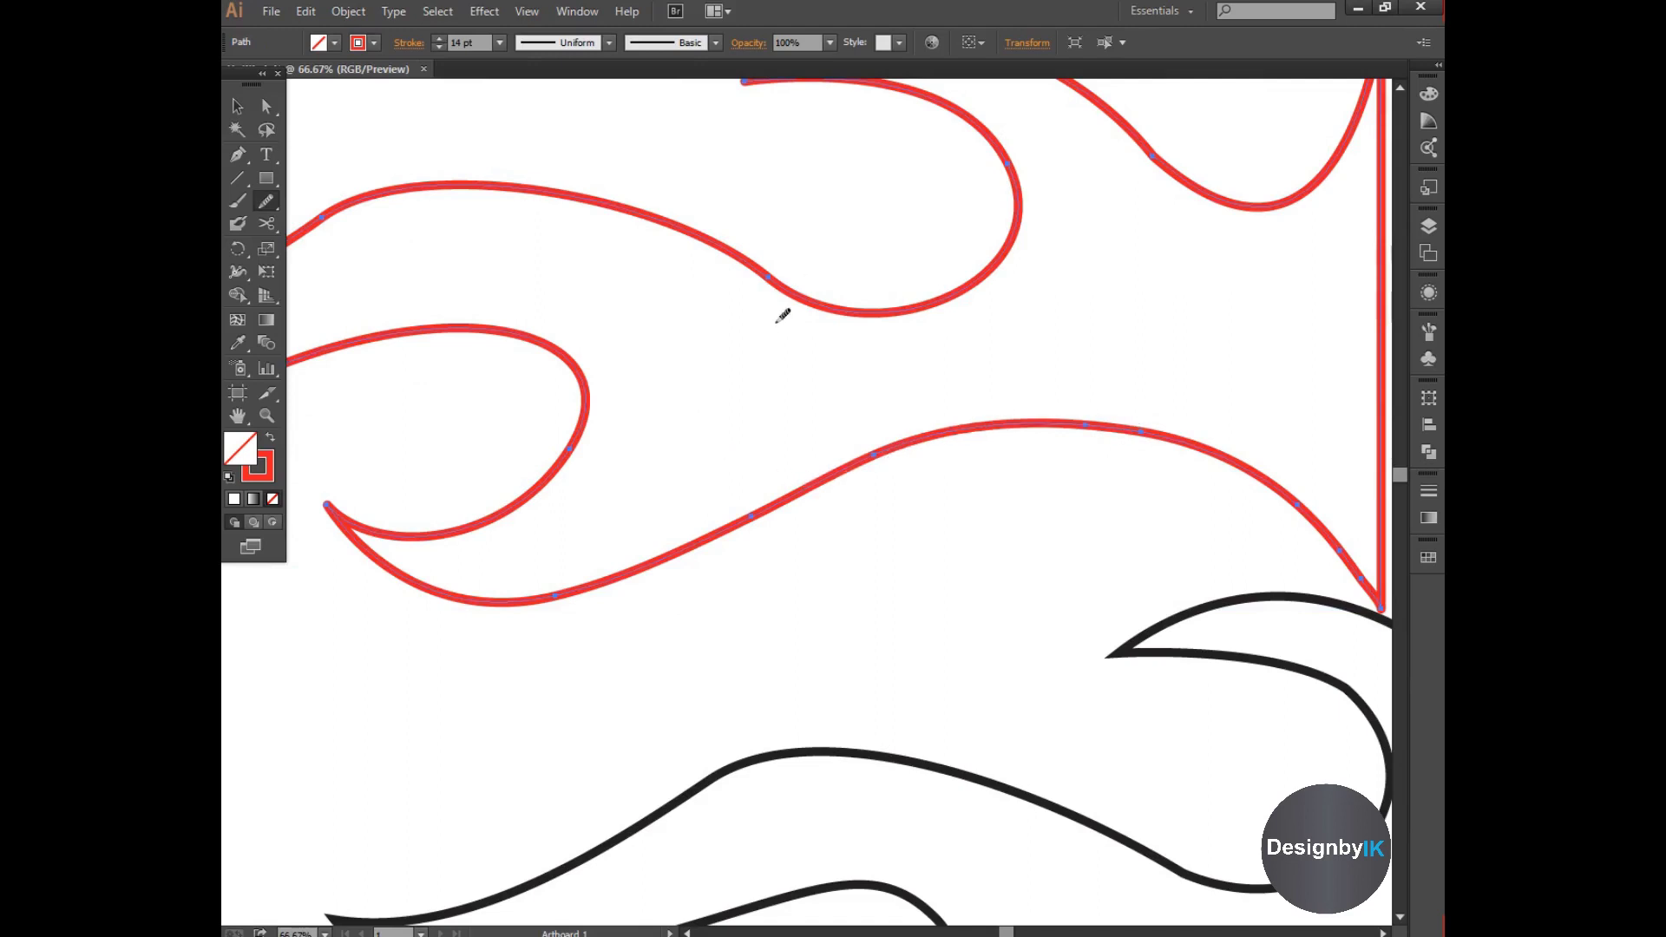
# Select the red flame tracing and delete it
pyautogui.scroll(-3, 421, 280)
pyautogui.press('v')
pyautogui.moveTo(609, 355); pyautogui.dragTo(884, 376)
pyautogui.click(961, 538)
pyautogui.click(897, 358)
pyautogui.press('Delete')
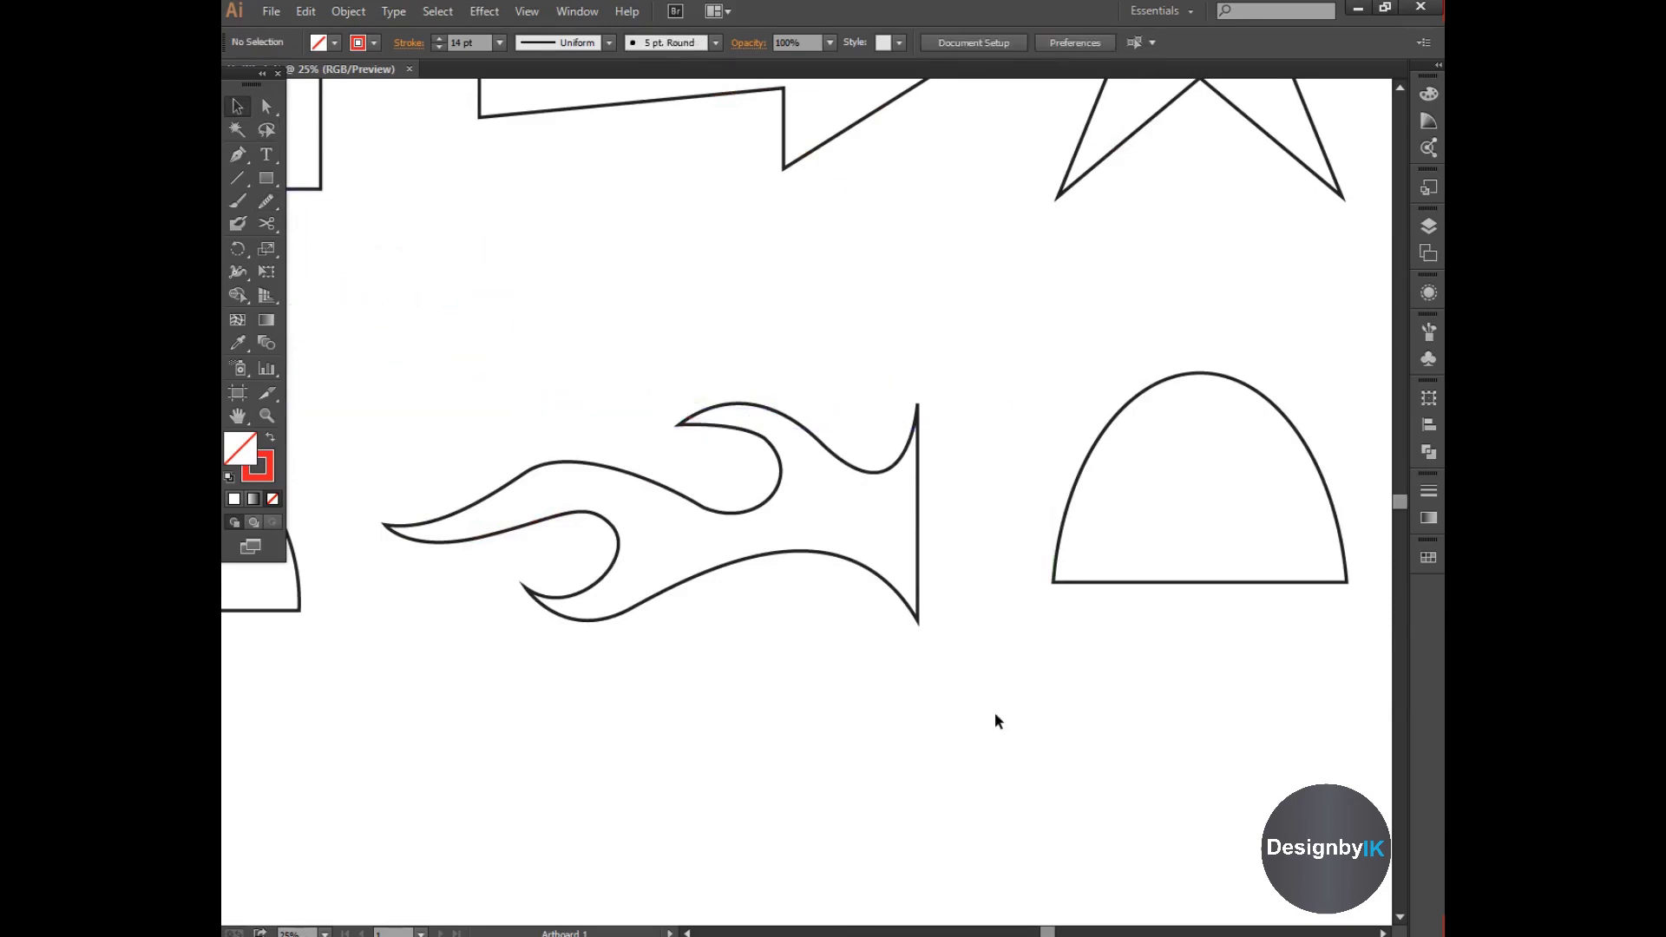
# Trace the semicircle template with the Pen tool as one arc from its lower left to lower right corner, plus a straight base back
pyautogui.moveTo(1047, 931); pyautogui.dragTo(944, 911)
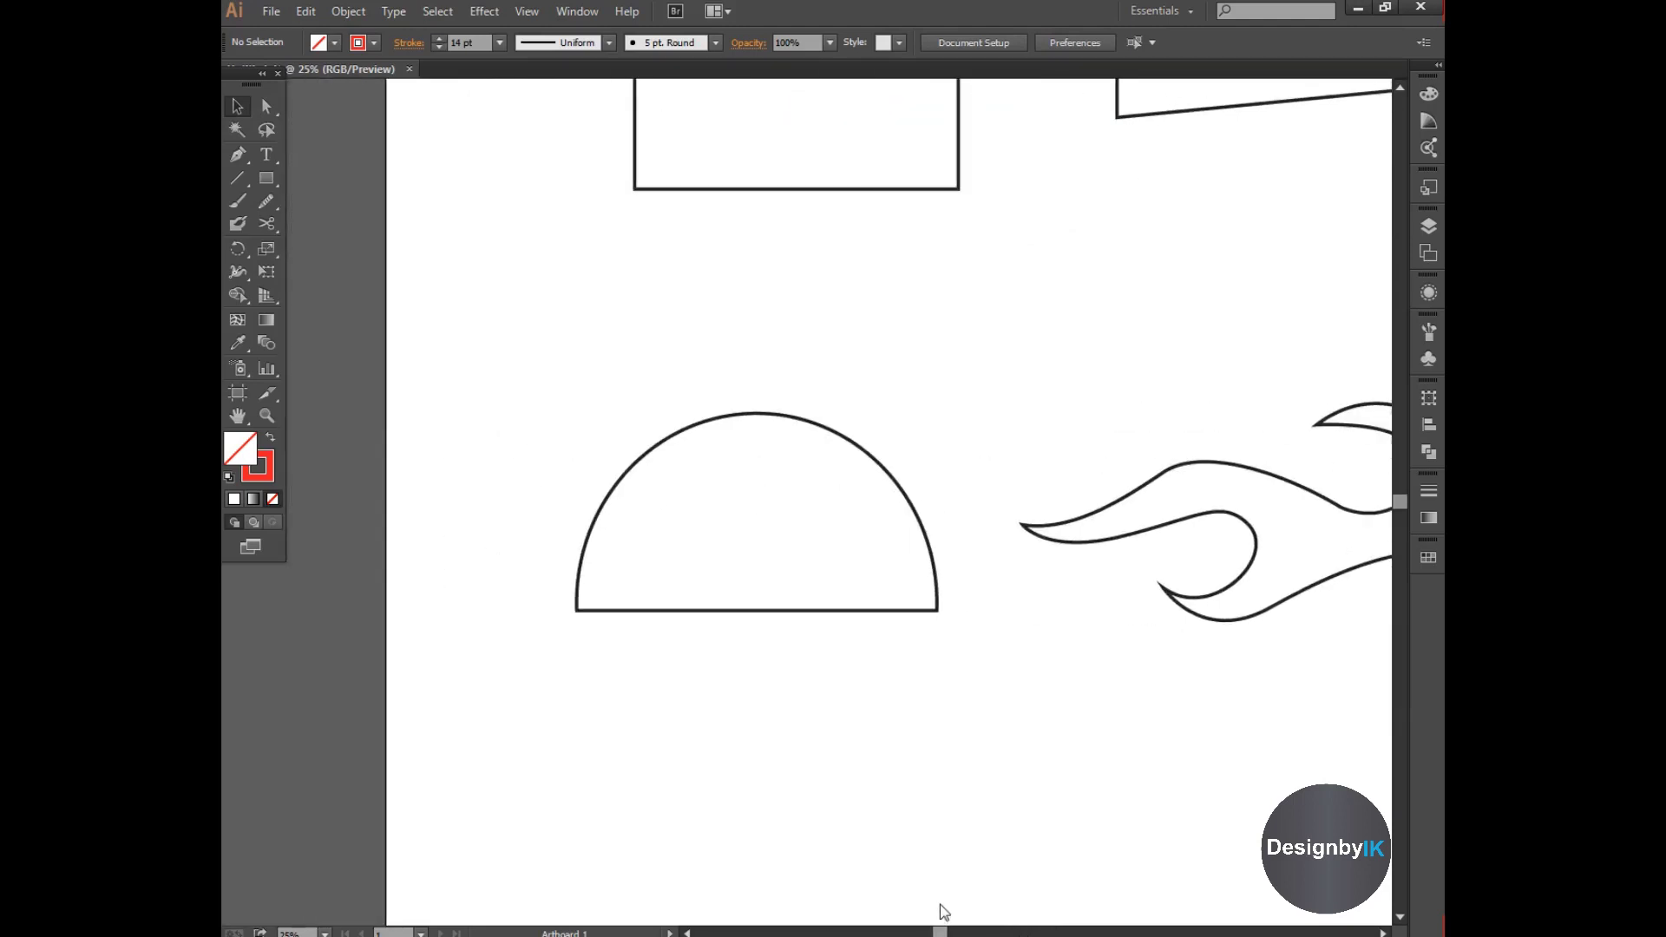
pyautogui.click(248, 154)
pyautogui.click(575, 610)
pyautogui.hotkey('ctrl', 'z')
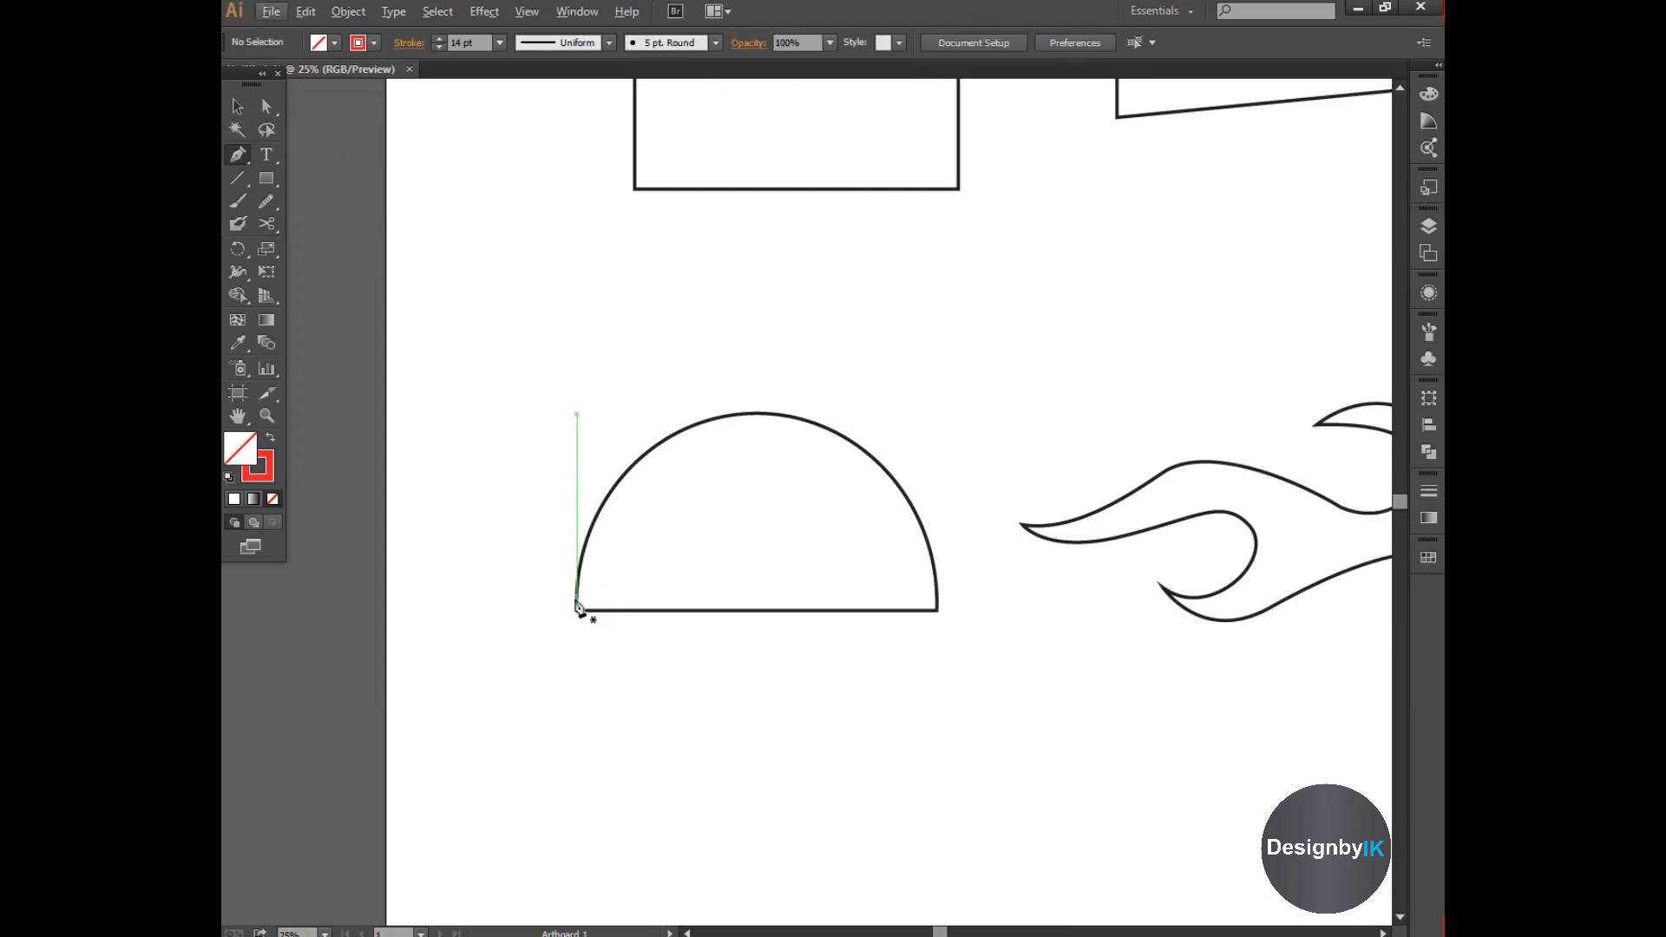
pyautogui.moveTo(574, 481); pyautogui.dragTo(580, 404)
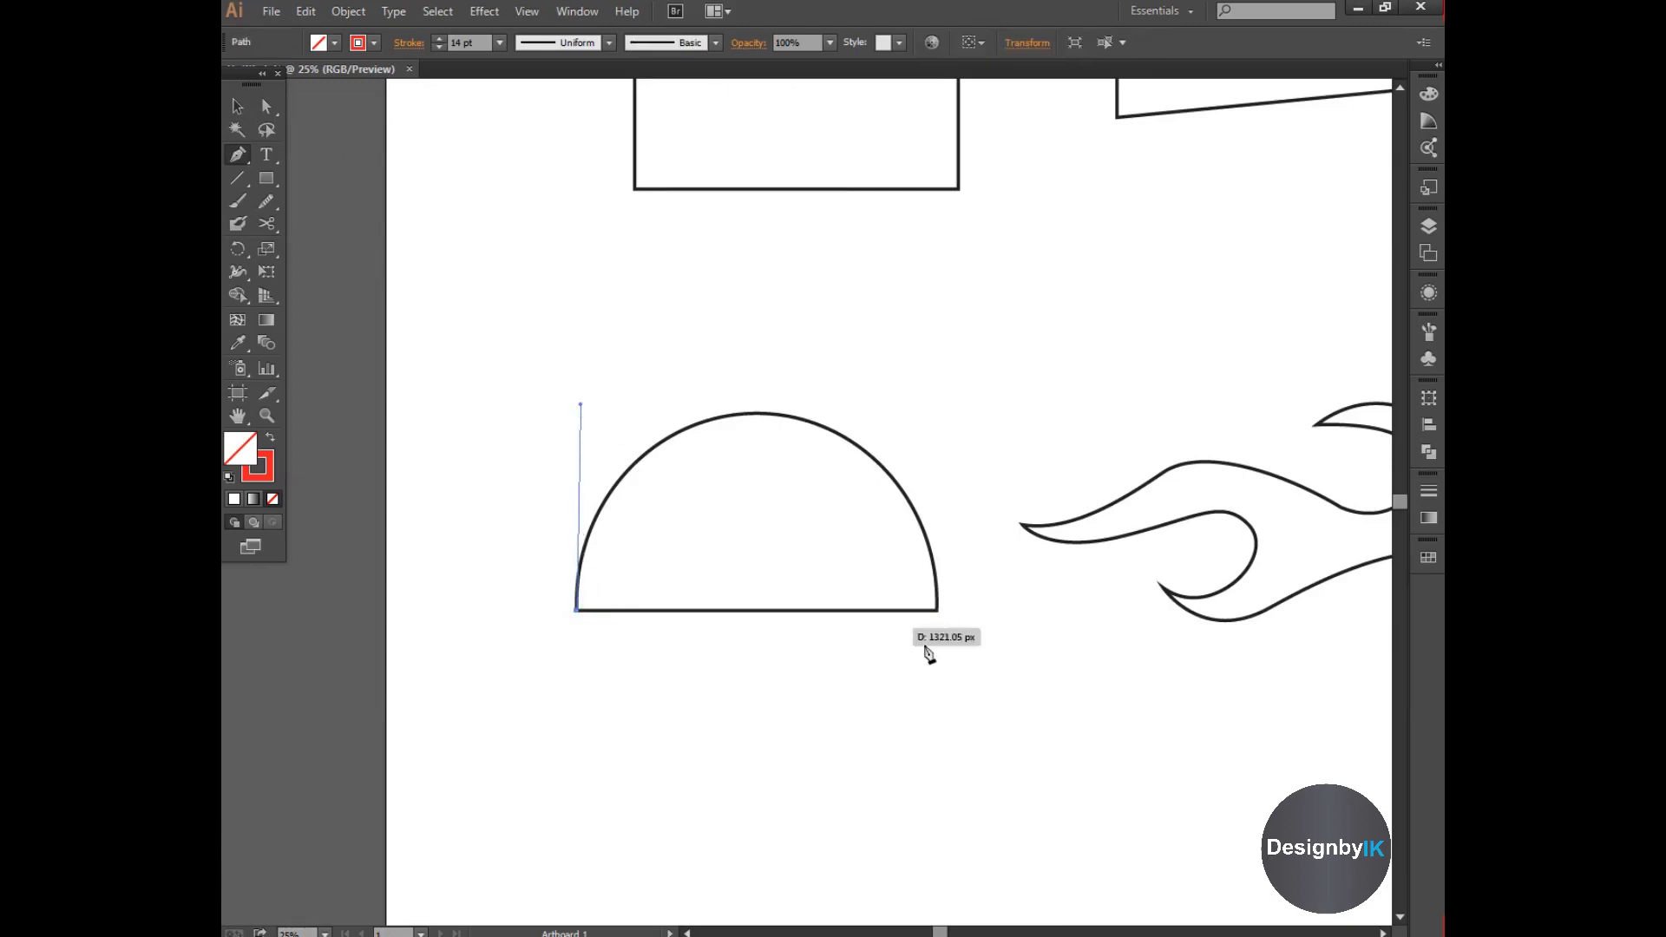
pyautogui.moveTo(940, 613); pyautogui.dragTo(986, 916)
pyautogui.moveTo(937, 725); pyautogui.dragTo(937, 724)
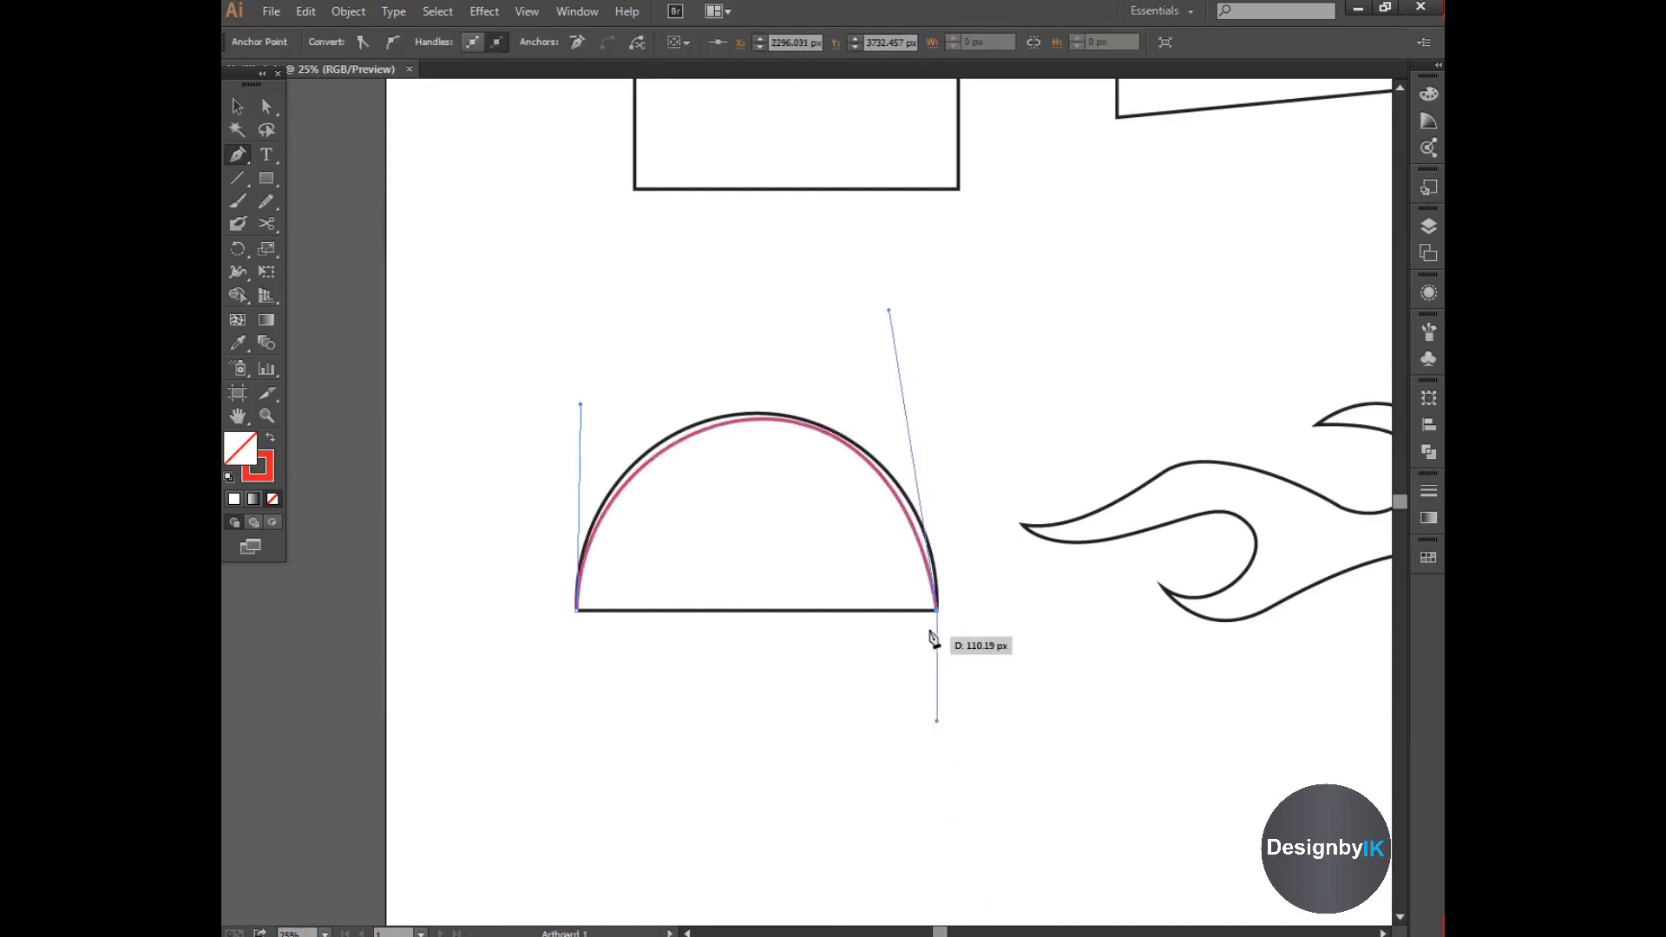
pyautogui.click(937, 610)
pyautogui.click(573, 611)
# Move the red semicircle tracing above its black template and deselect it
pyautogui.press('v')
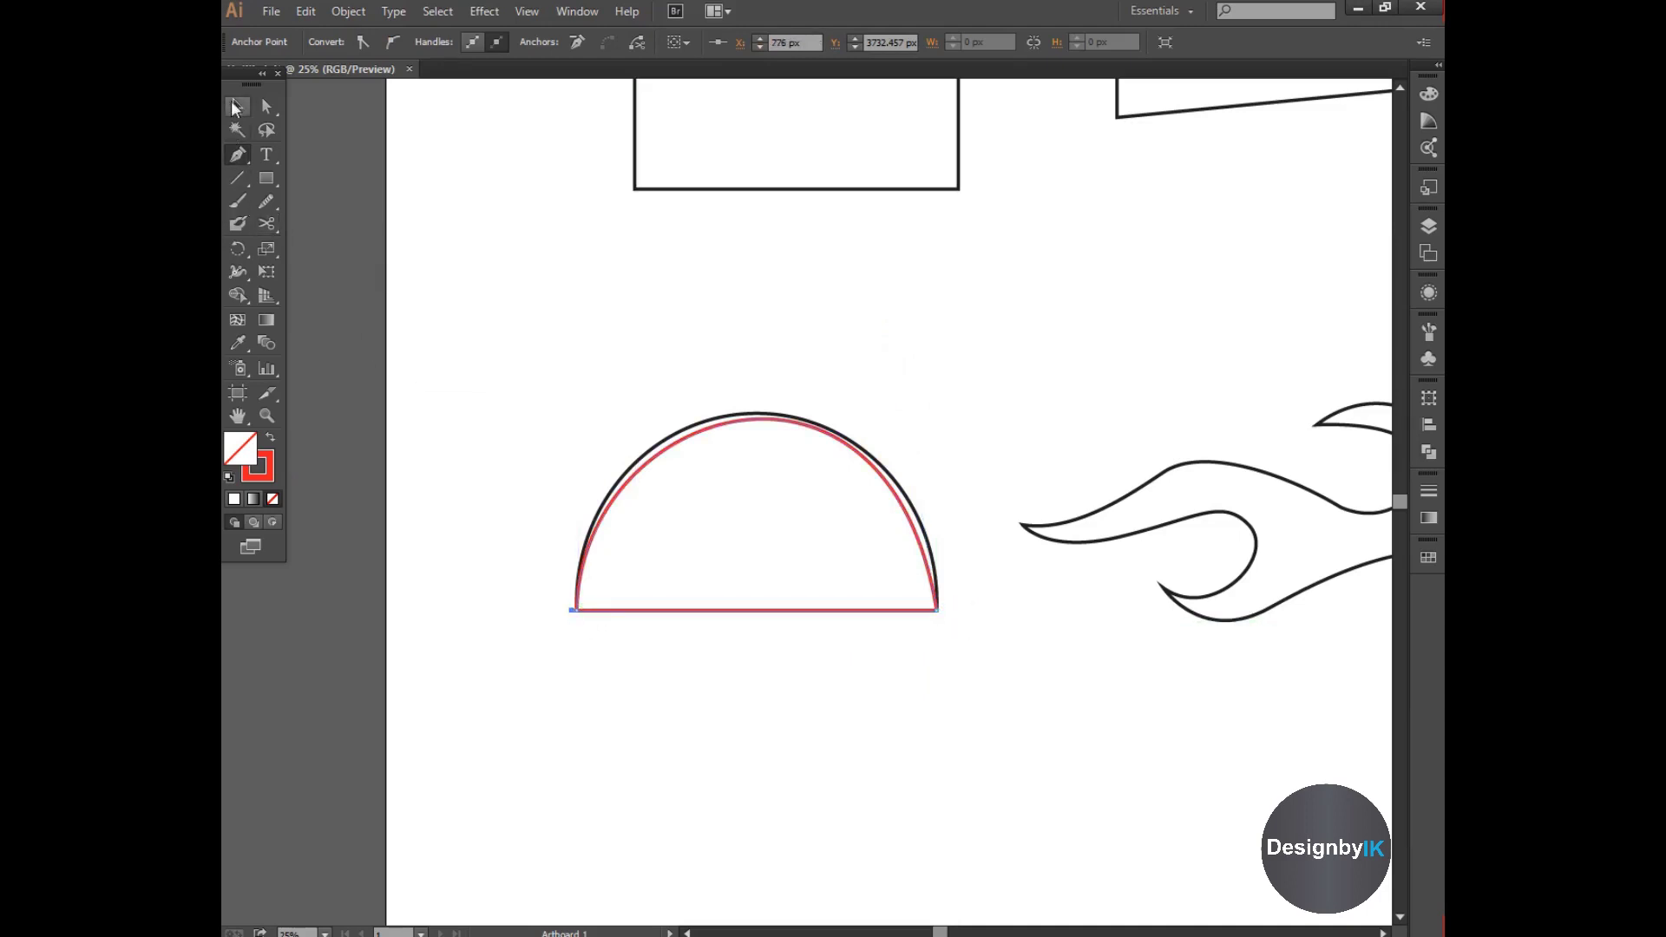
pyautogui.click(686, 462)
pyautogui.moveTo(669, 451); pyautogui.dragTo(610, 255)
pyautogui.click(897, 392)
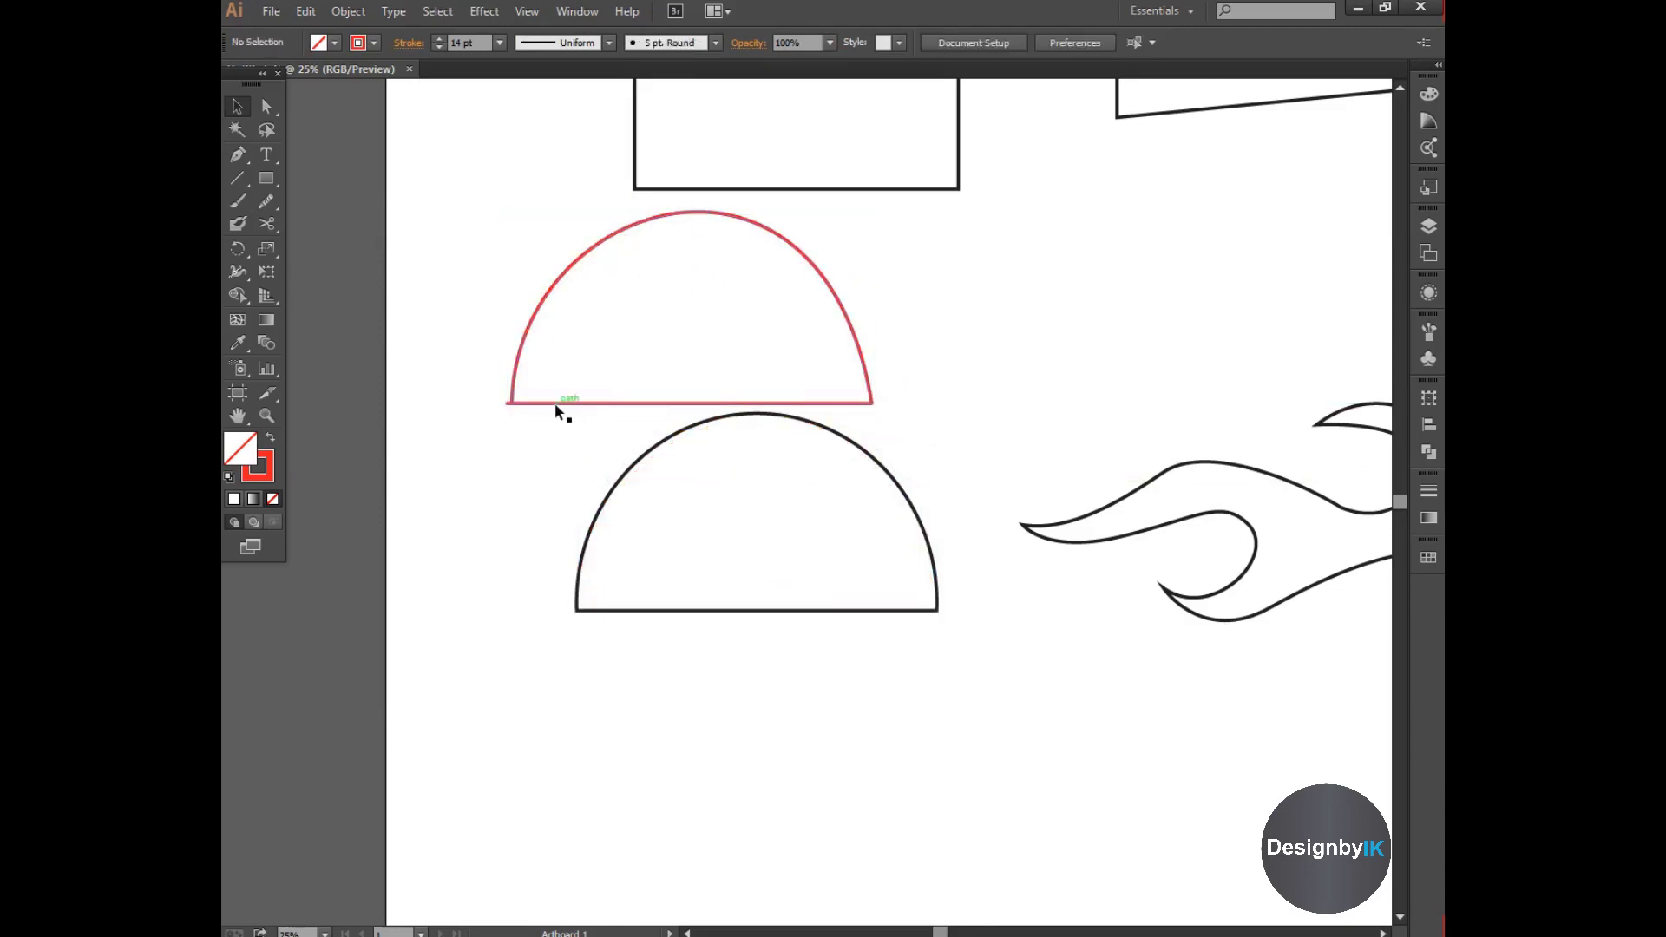
# Move the overshooting end anchor of the red semicircle's base onto the arc's lower left anchor with the Direct Selection tool
pyautogui.scroll(3, 555, 402)
pyautogui.press('a')
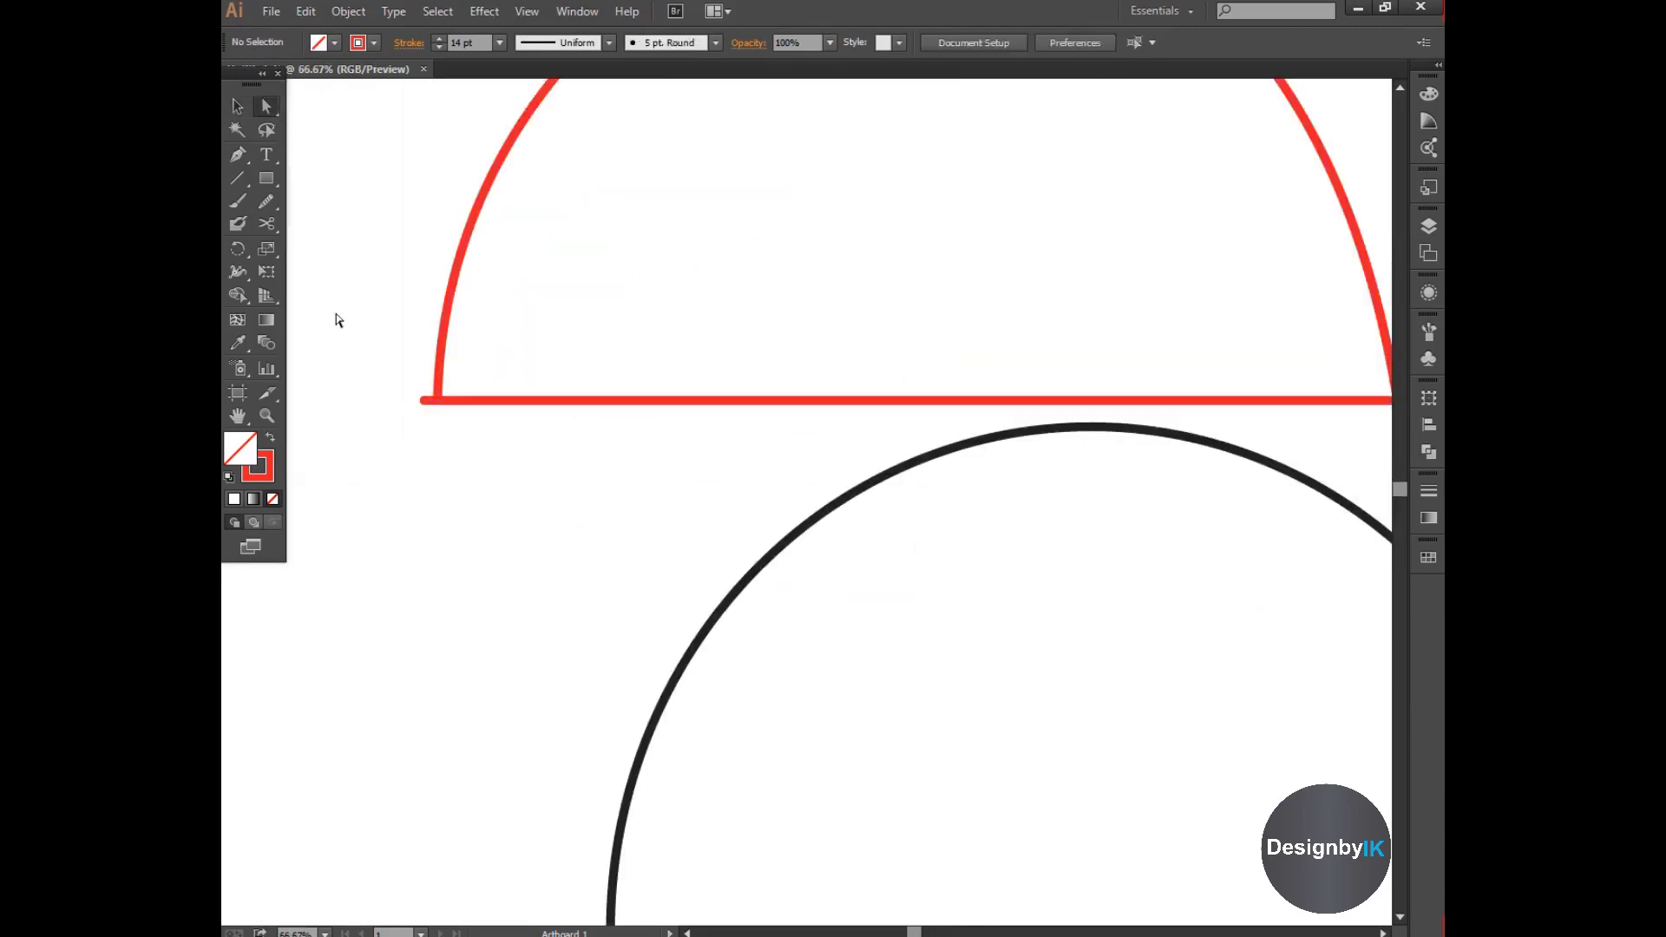
pyautogui.moveTo(441, 432)
pyautogui.mouseDown()
pyautogui.moveTo(422, 400)
pyautogui.moveTo(437, 403)
pyautogui.mouseUp()
pyautogui.click(452, 419)
pyautogui.scroll(-3, 641, 456)
# Reshape the red semicircle's arc by lengthening its left direction handle and moving its right direction handle outward
pyautogui.press('alt')
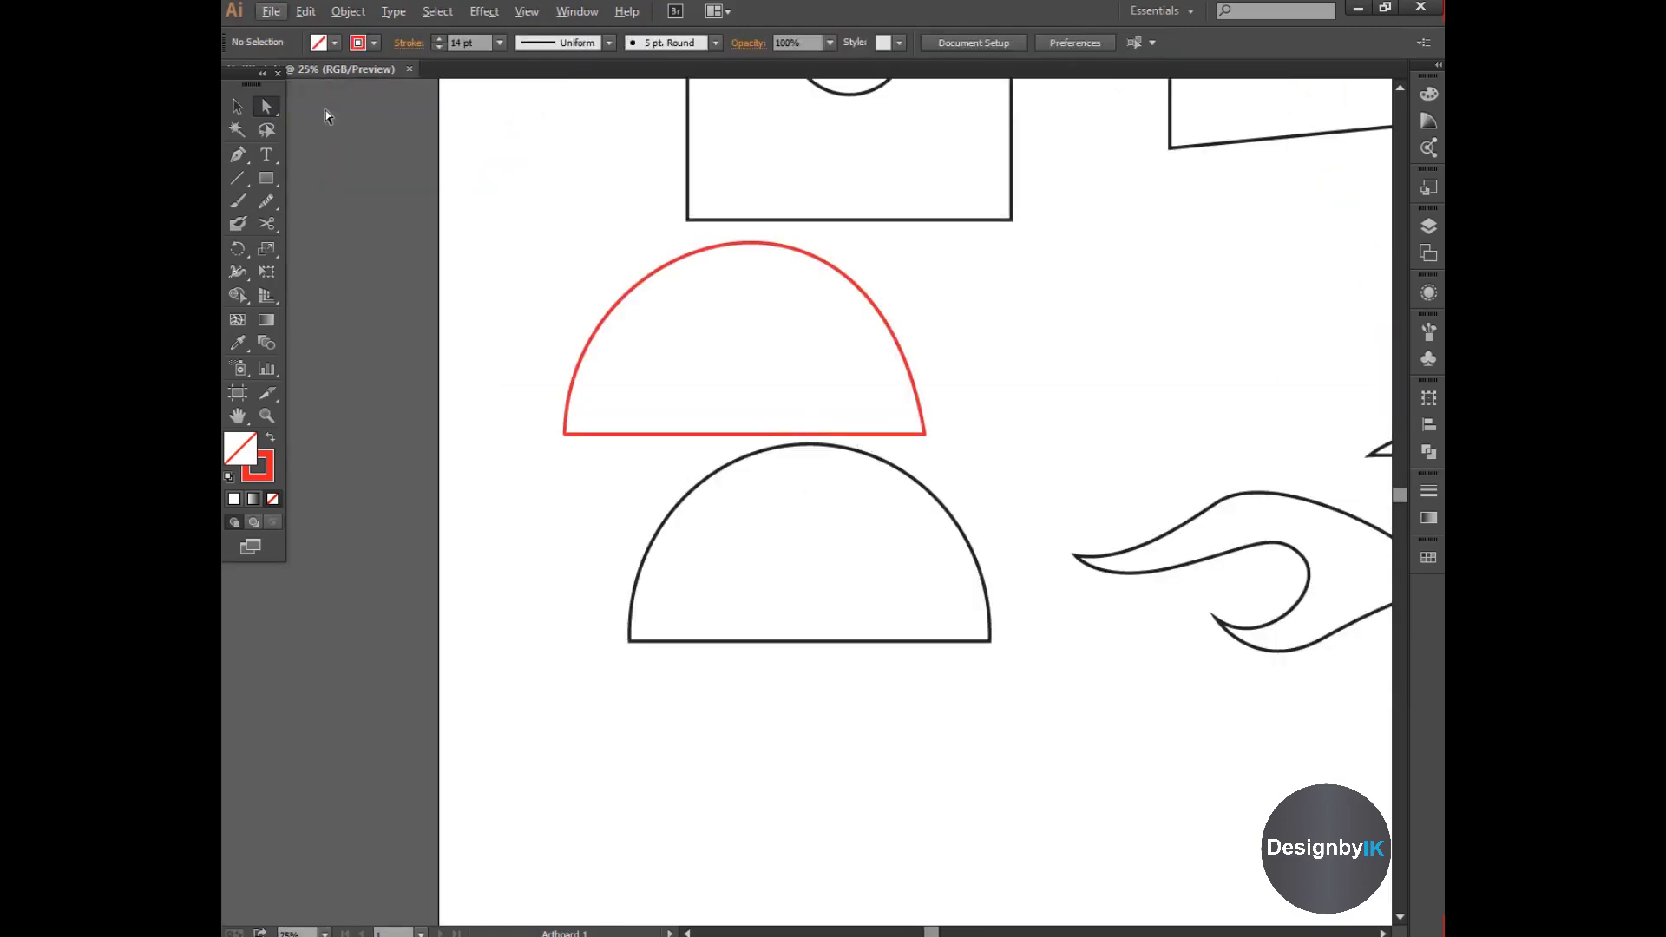
pyautogui.moveTo(589, 273); pyautogui.dragTo(666, 338)
pyautogui.moveTo(569, 228); pyautogui.dragTo(565, 199)
pyautogui.moveTo(877, 134); pyautogui.dragTo(898, 152)
pyautogui.click(238, 107)
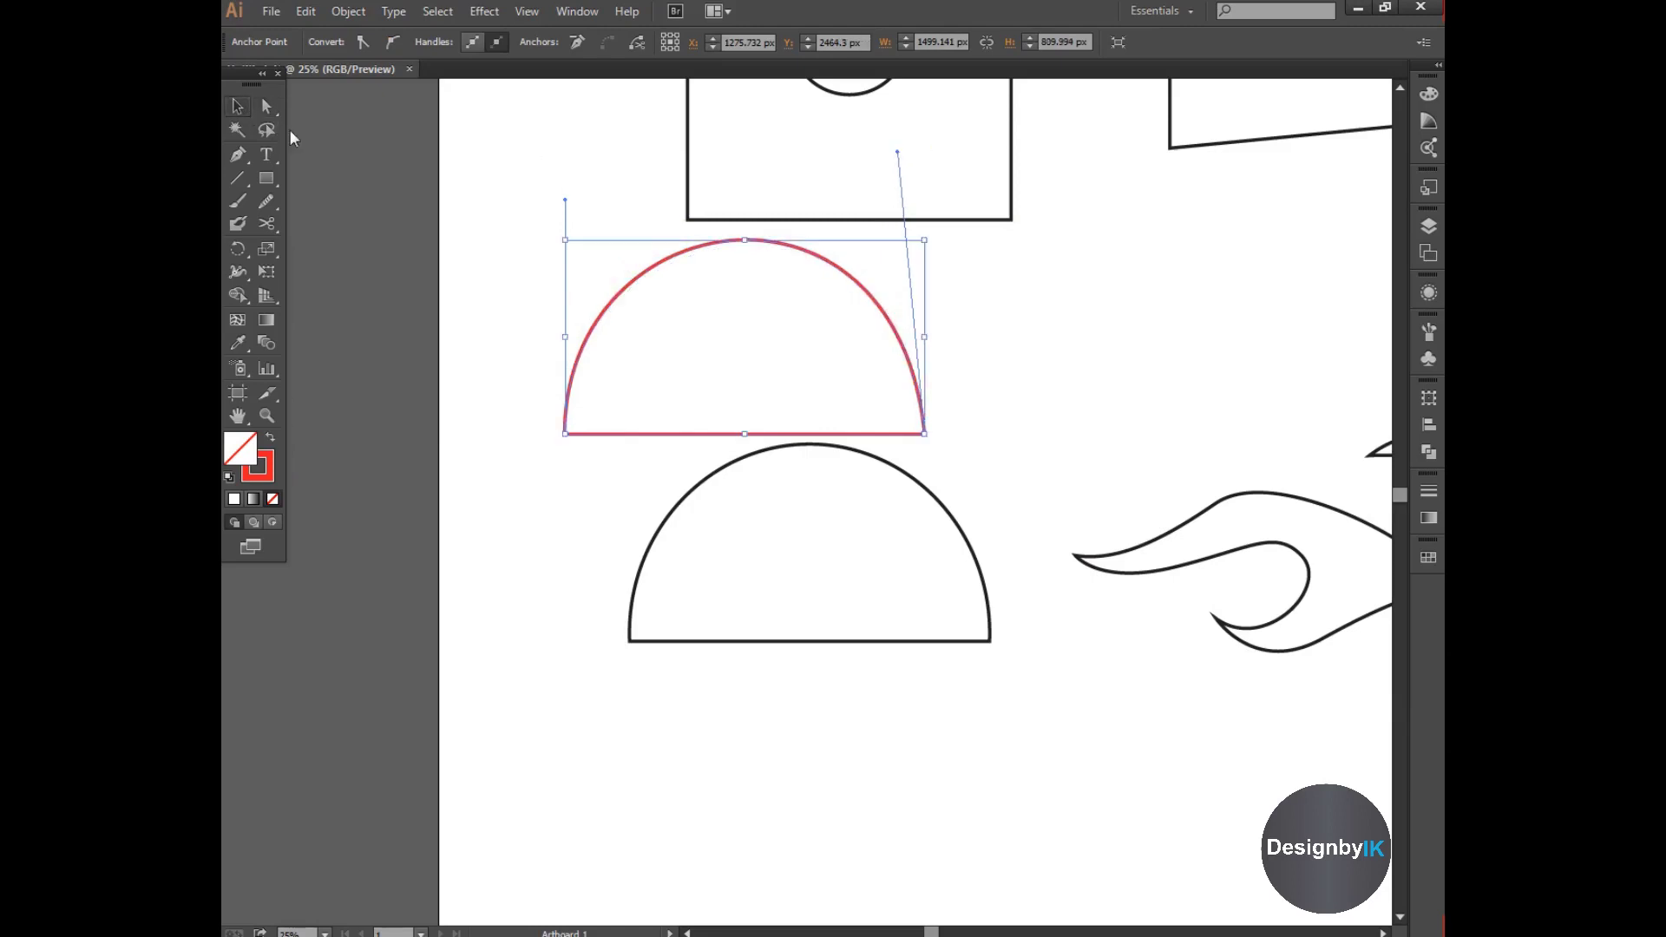